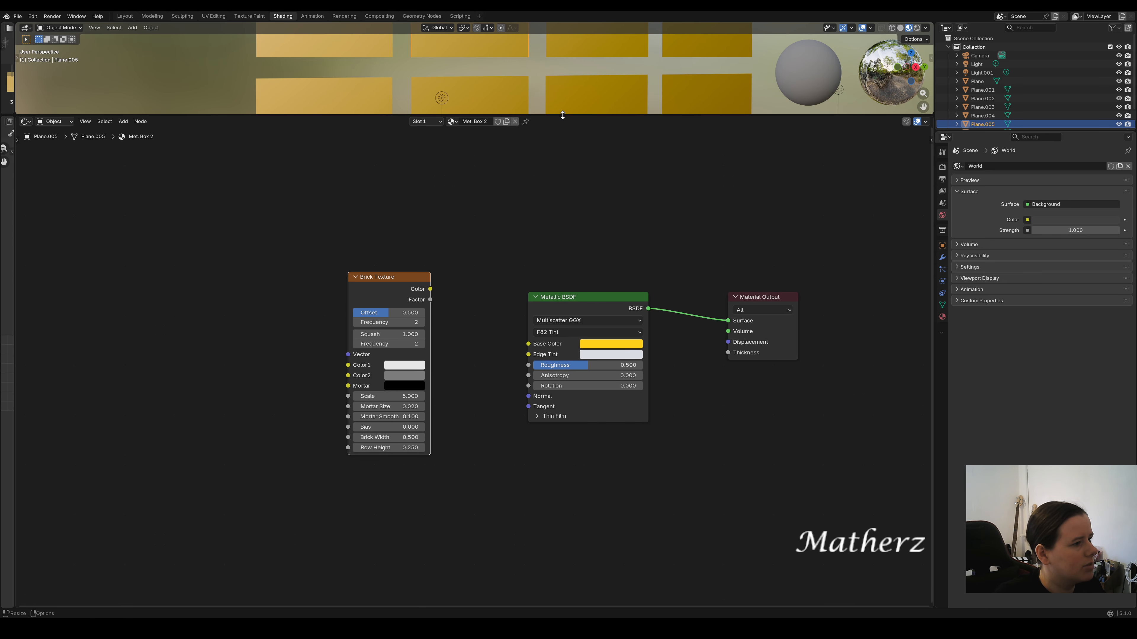
Link the Brick Texture's Color output to the Metallic BSDF's Base Color, and move that link to its Roughness input.
{"action": "scroll", "coordinate": [521, 590], "scroll_direction": "up", "scroll_amount": 1}
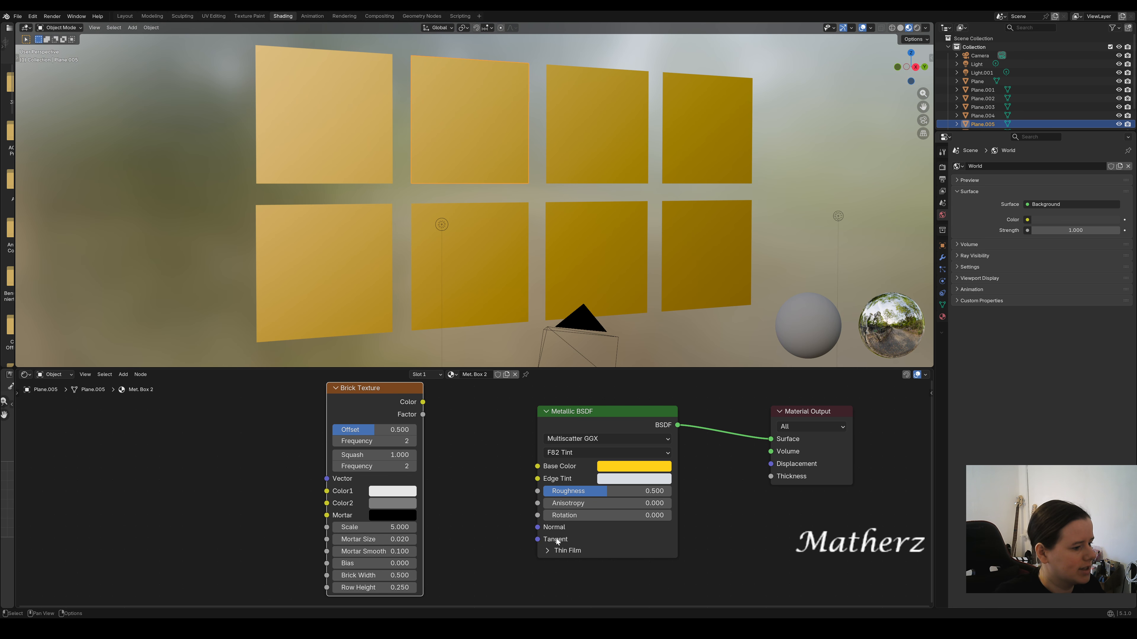
{"action": "scroll", "coordinate": [563, 105], "scroll_direction": "up", "scroll_amount": 3}
{"action": "middle_click_drag", "start_coordinate": [580, 68], "coordinate": [601, 174], "text": "shift"}
{"action": "scroll", "coordinate": [601, 173], "scroll_direction": "up", "scroll_amount": 2}
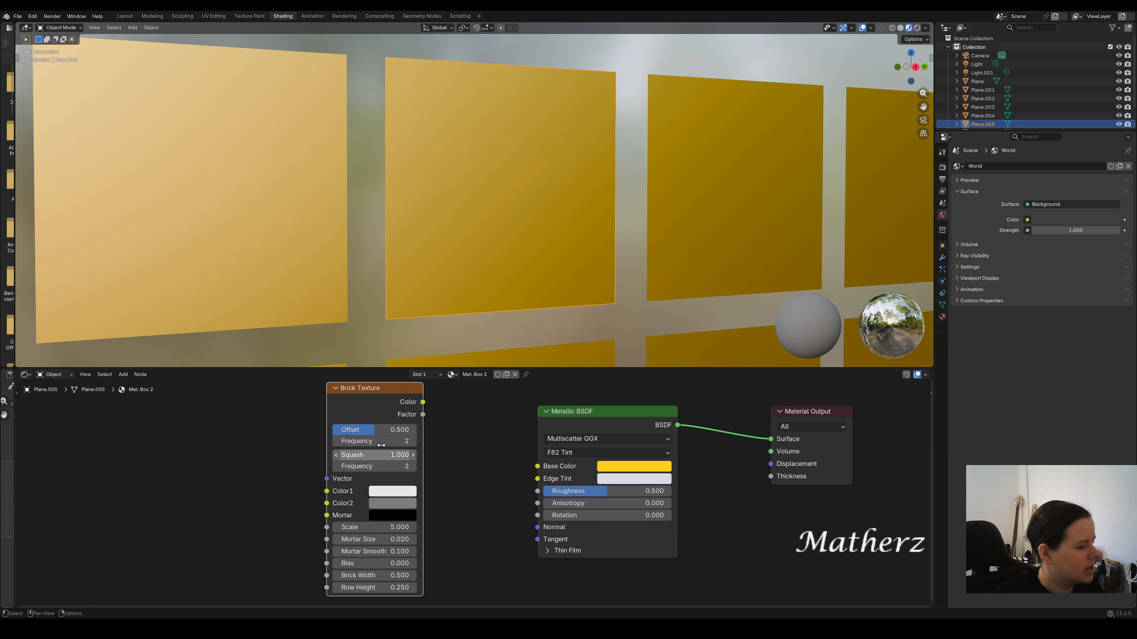
{"action": "left_click_drag", "start_coordinate": [423, 402], "coordinate": [537, 467]}
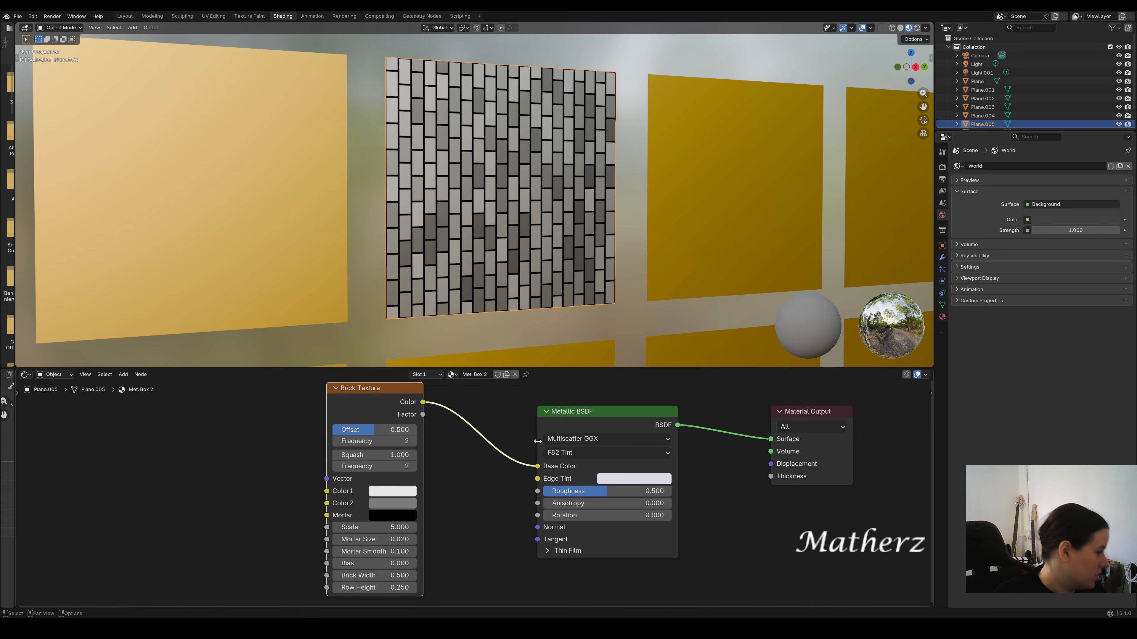
{"action": "left_click_drag", "start_coordinate": [538, 467], "coordinate": [538, 494]}
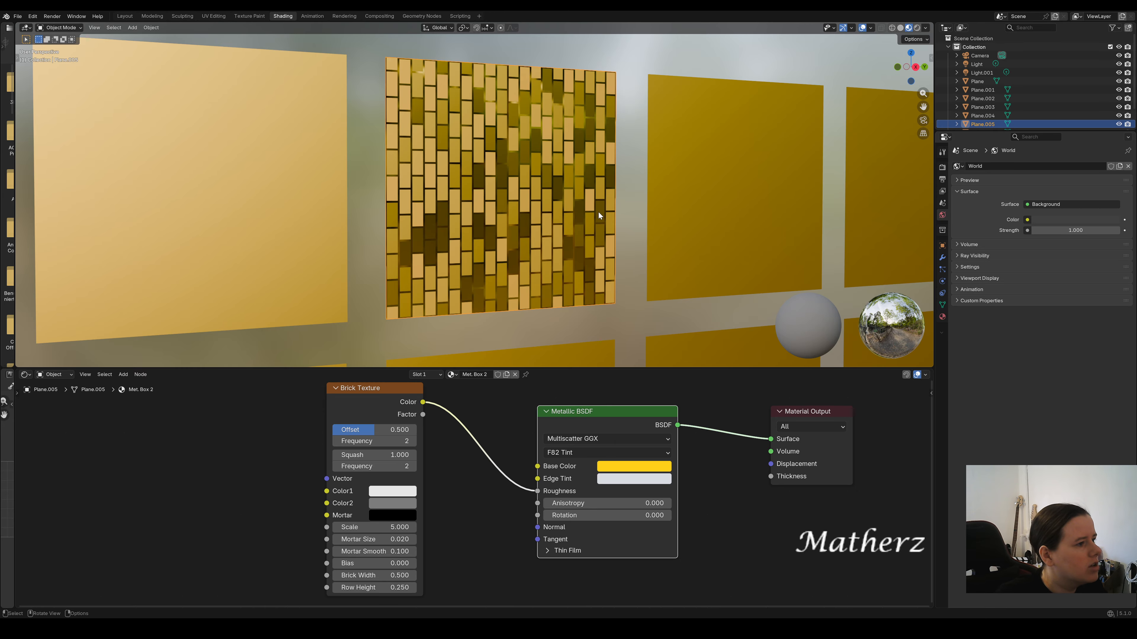
{"action": "middle_click_drag", "start_coordinate": [599, 212], "coordinate": [414, 201]}
{"action": "scroll", "coordinate": [526, 184], "scroll_direction": "up", "scroll_amount": 3}
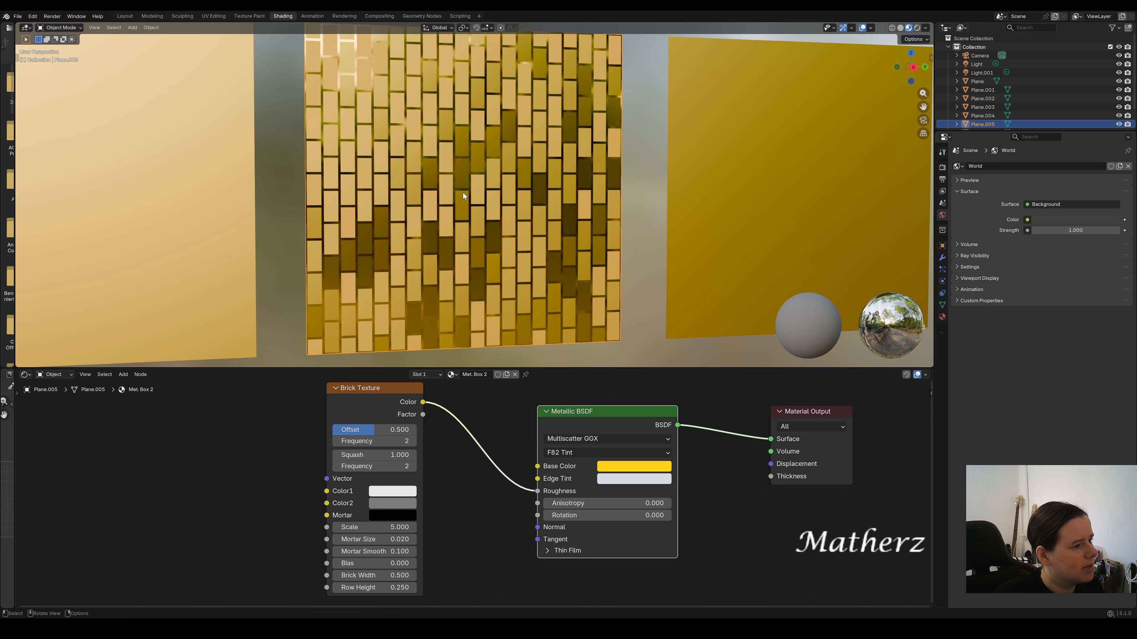
Duplicate the brick-textured plane's Met. Box 2 material as a separate copy.
{"action": "scroll", "coordinate": [637, 263], "scroll_direction": "down", "scroll_amount": 3}
{"action": "middle_click_drag", "start_coordinate": [685, 262], "coordinate": [537, 223], "text": "shift"}
{"action": "left_click", "coordinate": [487, 188]}
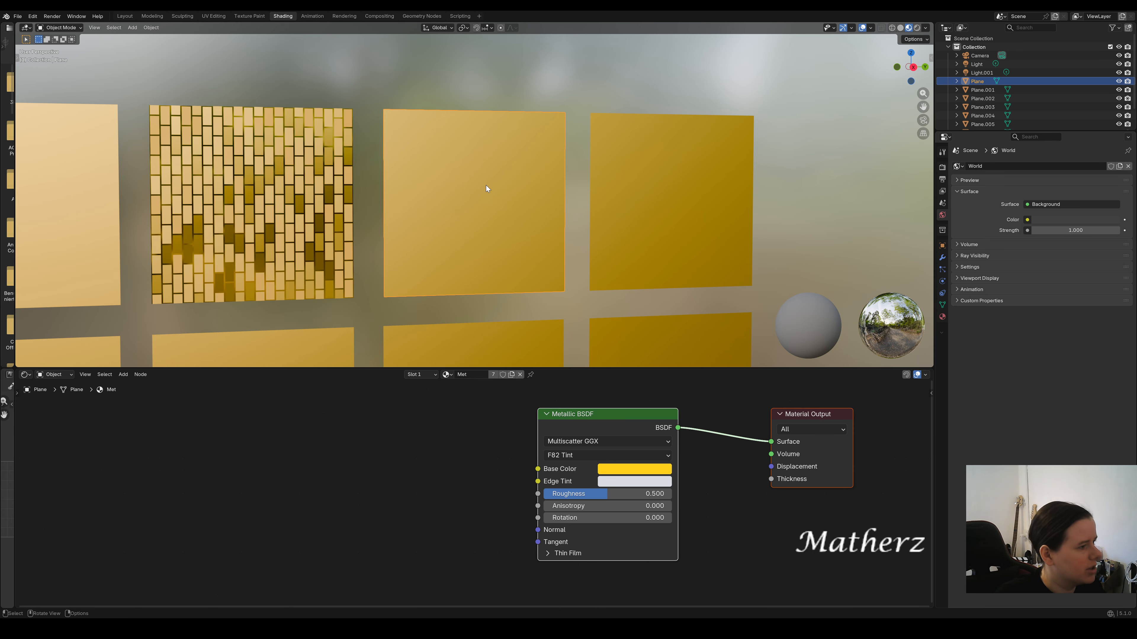
{"action": "left_click", "coordinate": [289, 233]}
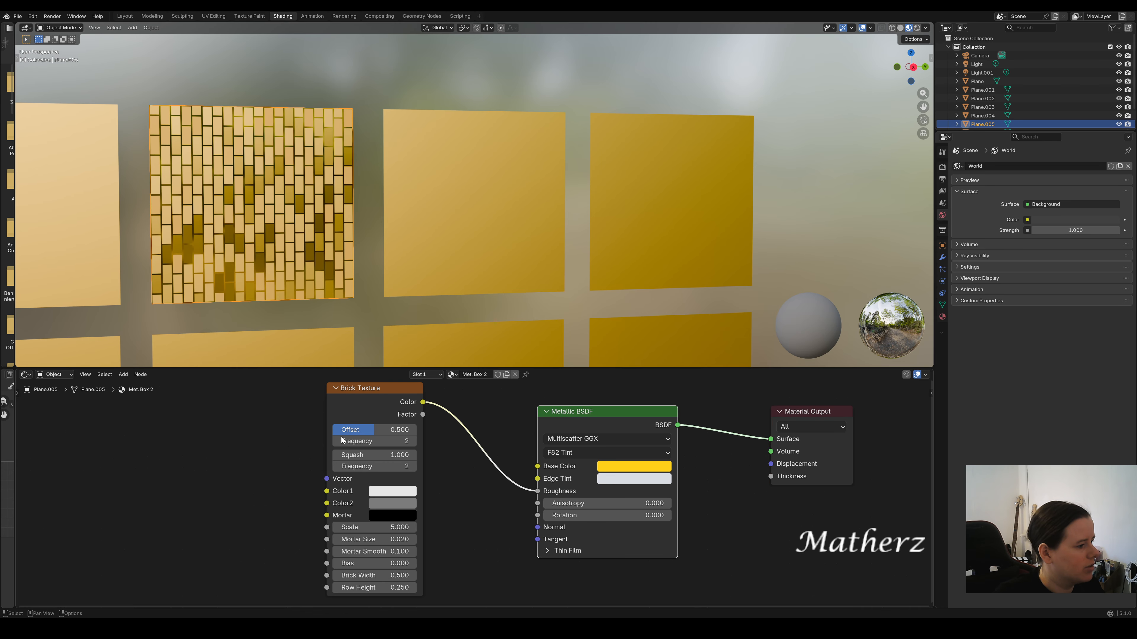
{"action": "left_click", "coordinate": [506, 375]}
Rename the brick plane's duplicated material to "Met. Box 3 Brick".
{"action": "double_click", "coordinate": [492, 374]}
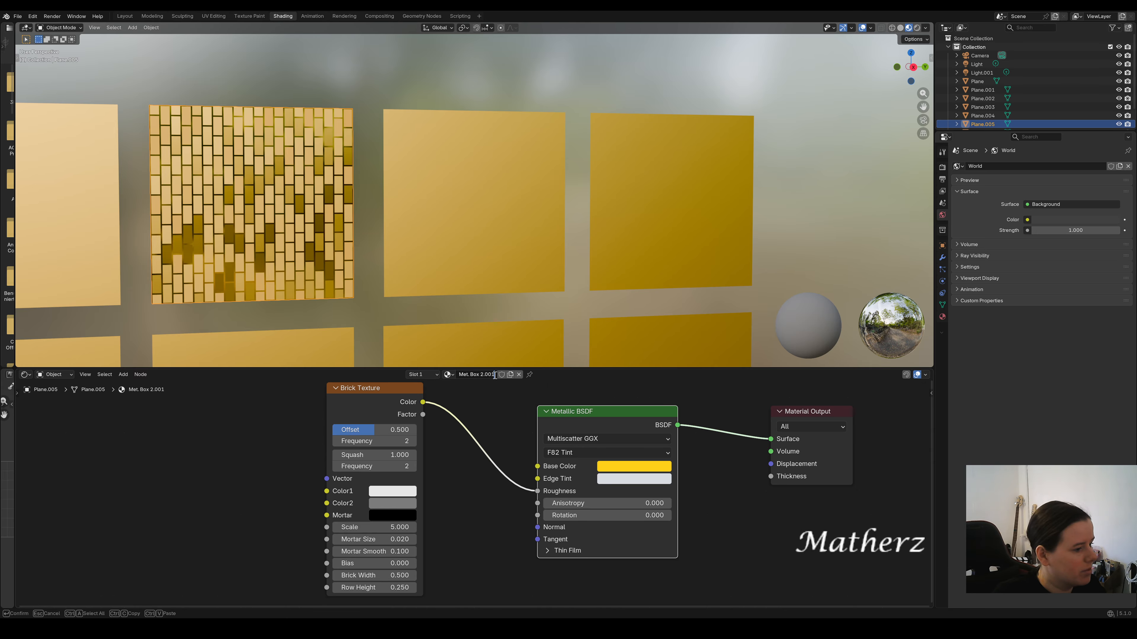
{"action": "left_click_drag", "start_coordinate": [495, 375], "coordinate": [481, 374]}
{"action": "type", "text": "3"}
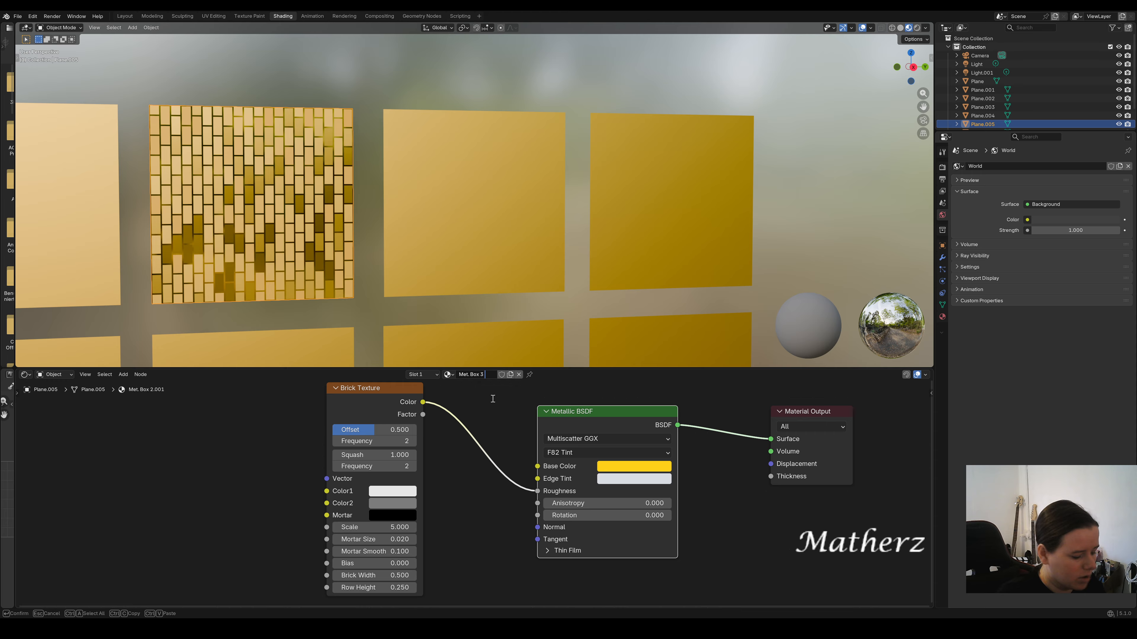
{"action": "type", "text": " Brick"}
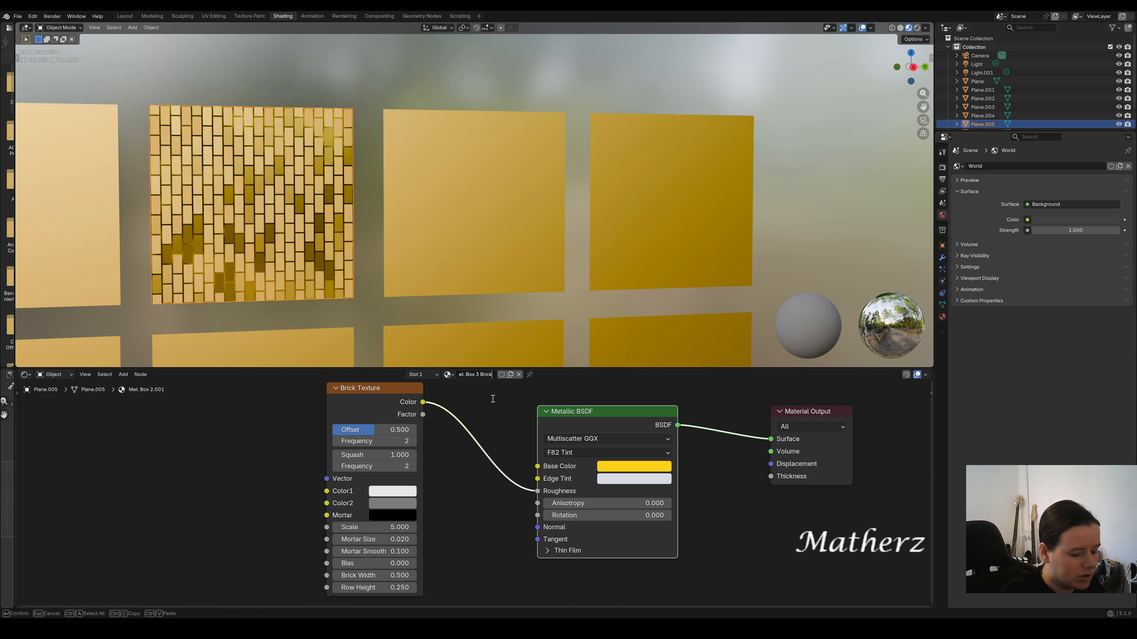
{"action": "key", "text": "Return"}
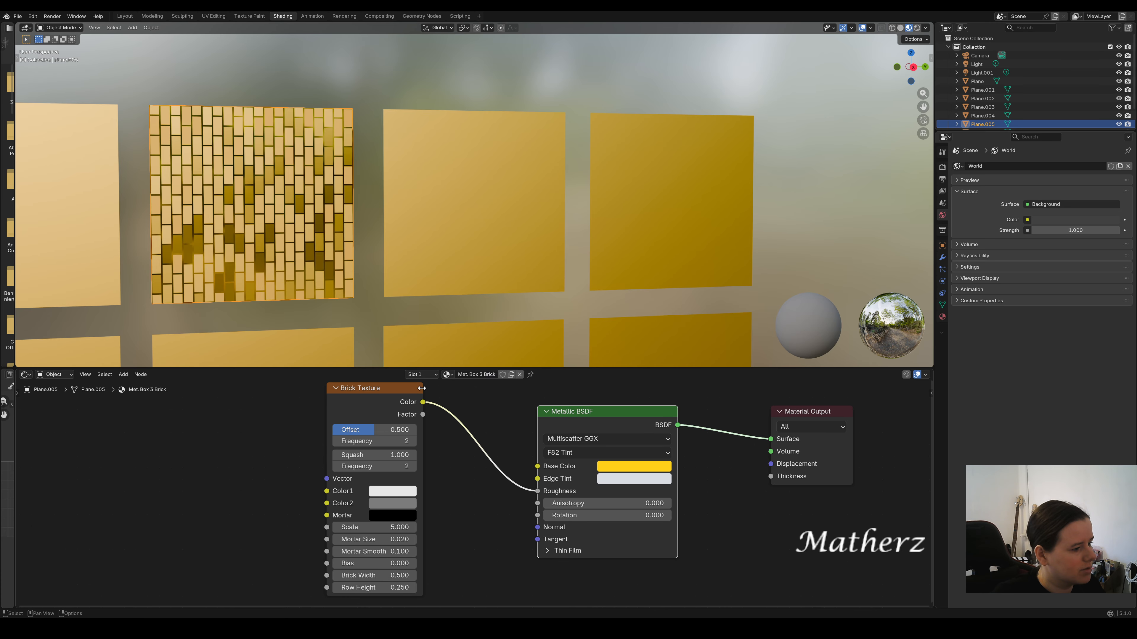
Shift the Brick Texture node slightly, and undo both that move and the material rename.
{"action": "left_click_drag", "start_coordinate": [413, 391], "coordinate": [391, 397]}
{"action": "left_click", "coordinate": [419, 228]}
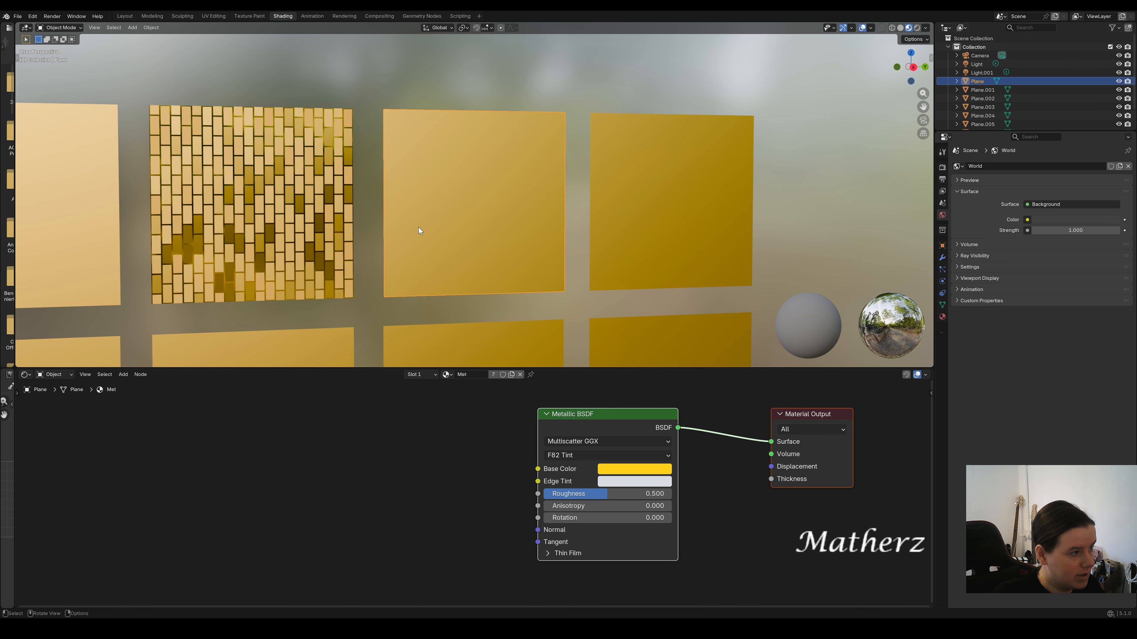
{"action": "left_click", "coordinate": [260, 201]}
{"action": "left_click", "coordinate": [428, 194]}
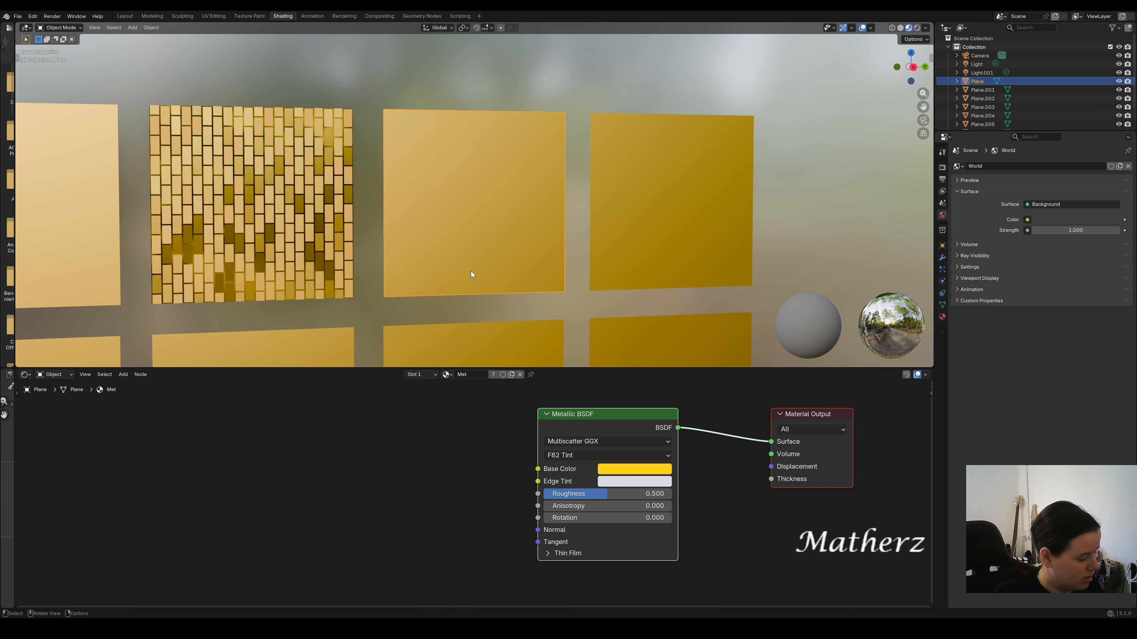
{"action": "key", "text": "ctrl+z"}
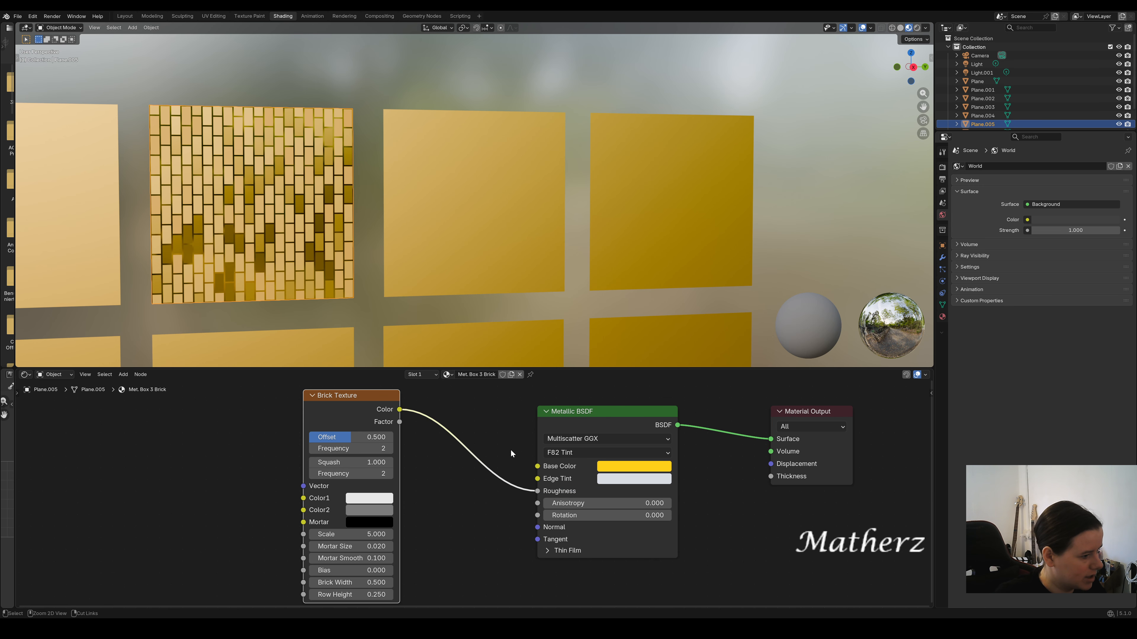
{"action": "key", "text": "ctrl+z"}
{"action": "key", "text": "ctrl+z"}
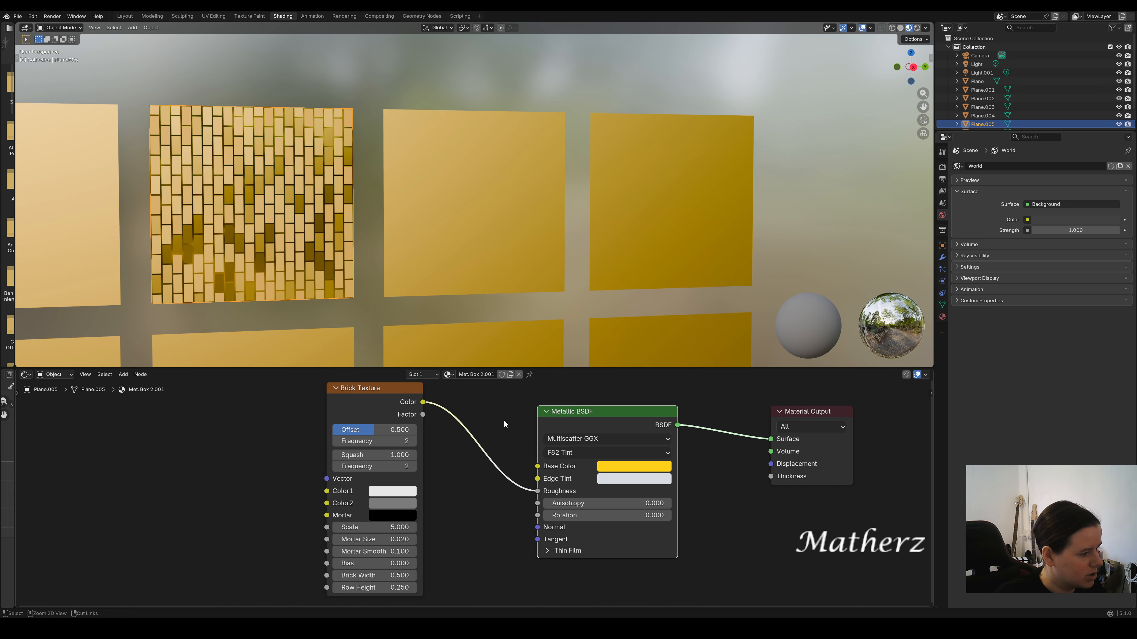
Assign the existing Met. Box 2 material to the plain upper-row plane next to the brick plane.
{"action": "left_click", "coordinate": [479, 205]}
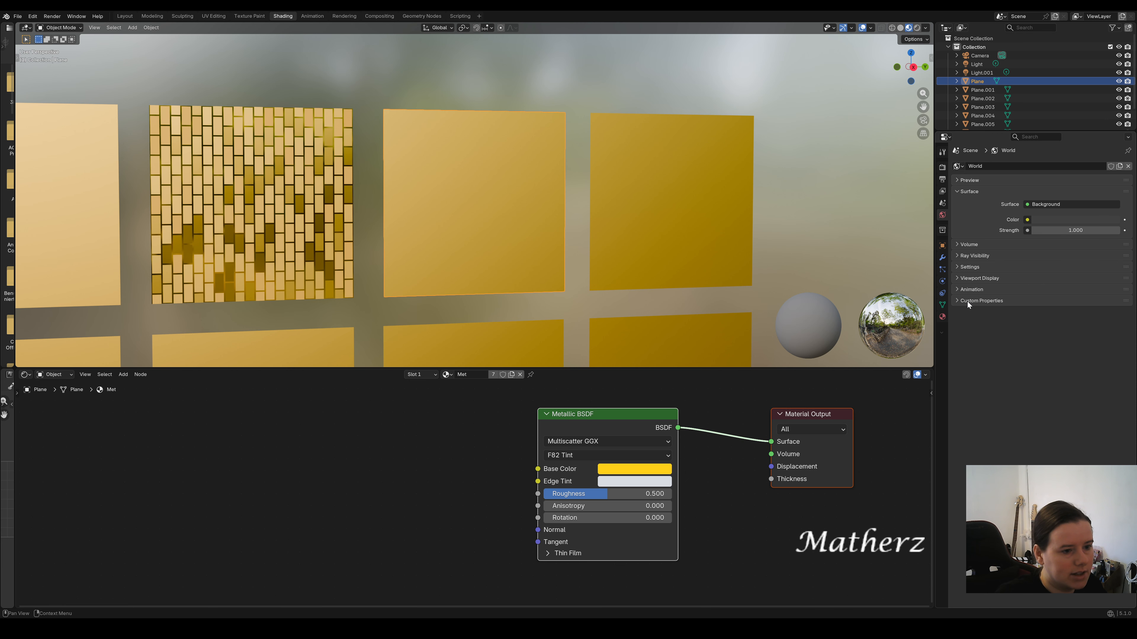
{"action": "left_click", "coordinate": [943, 318]}
{"action": "left_click", "coordinate": [958, 202]}
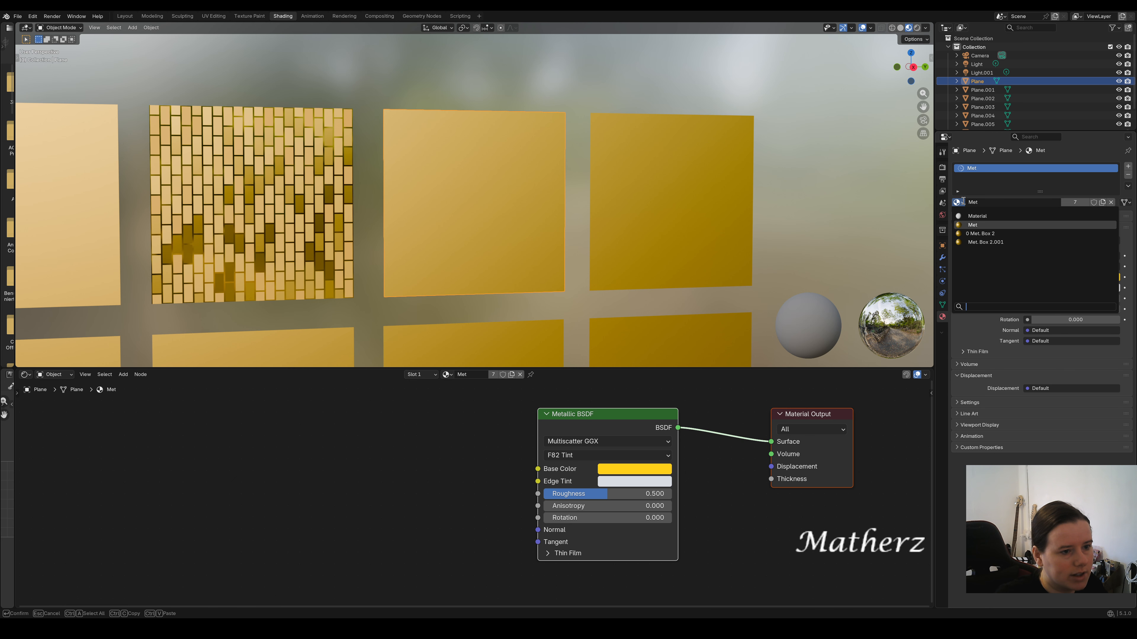
{"action": "left_click", "coordinate": [1002, 233]}
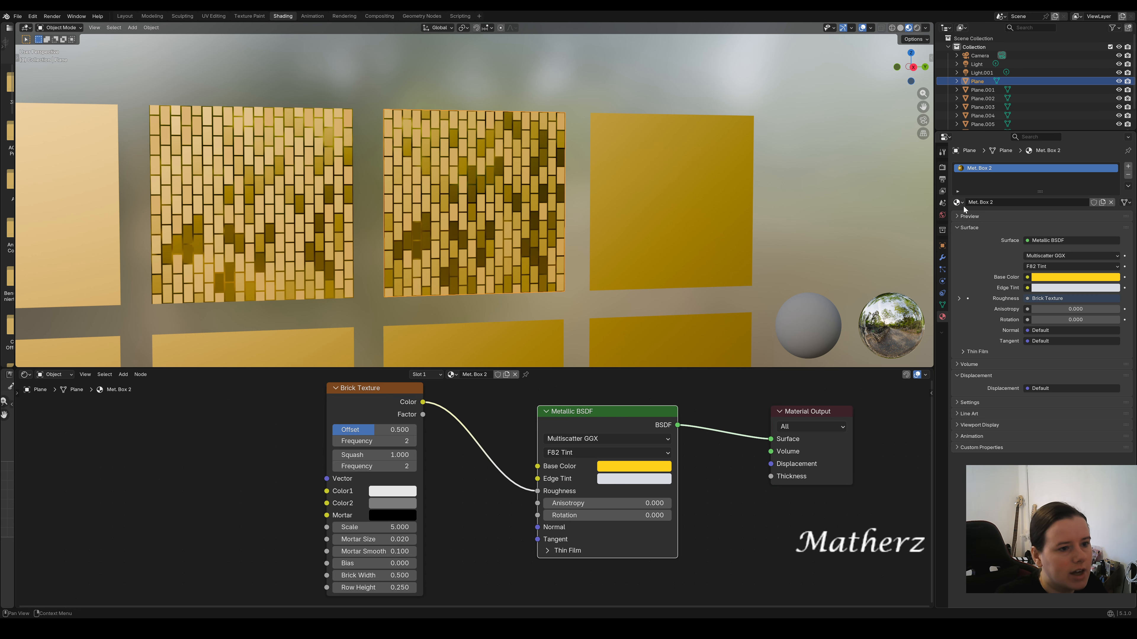
Try Met. Box 2.001 on the selected plane, and unlink it in favour of Met. Box 2.
{"action": "left_click", "coordinate": [452, 375]}
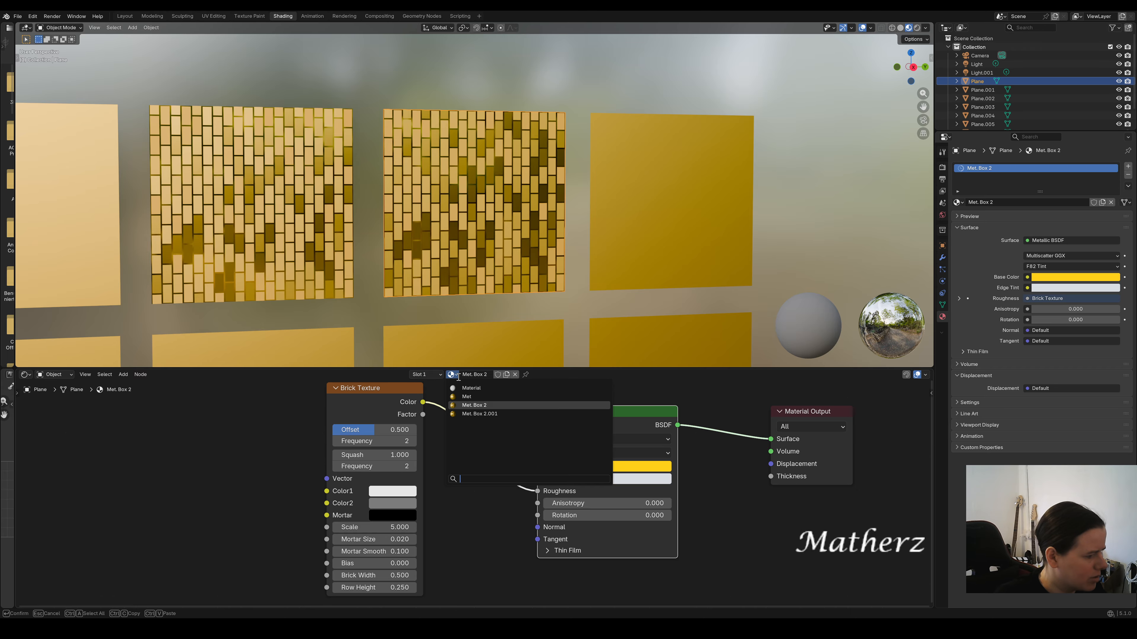
{"action": "left_click", "coordinate": [477, 413]}
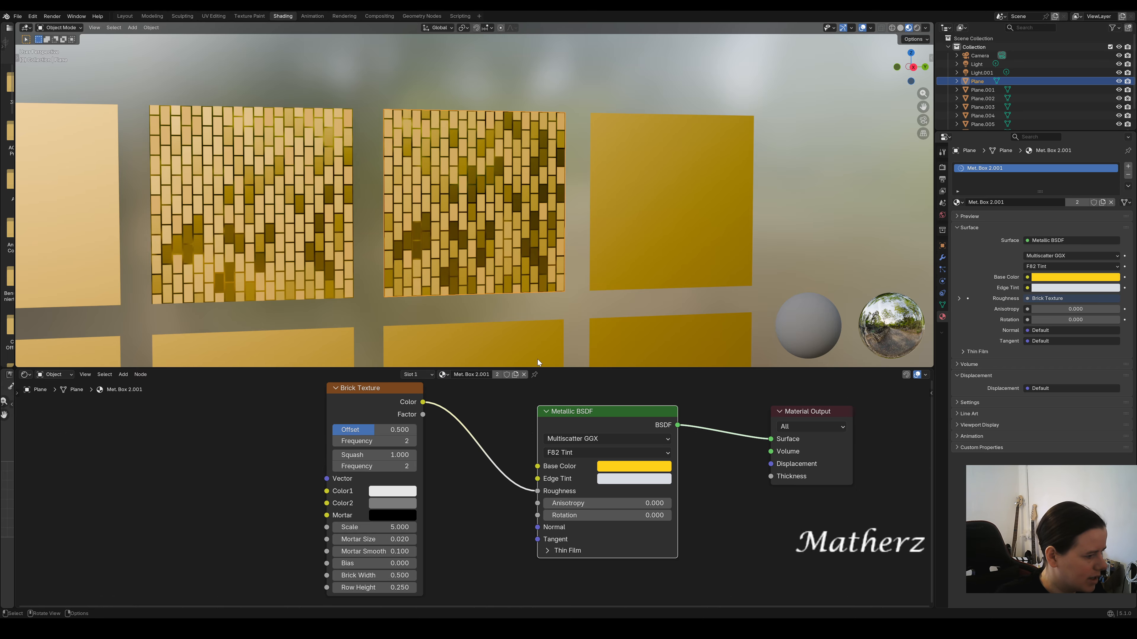
{"action": "left_click", "coordinate": [524, 375]}
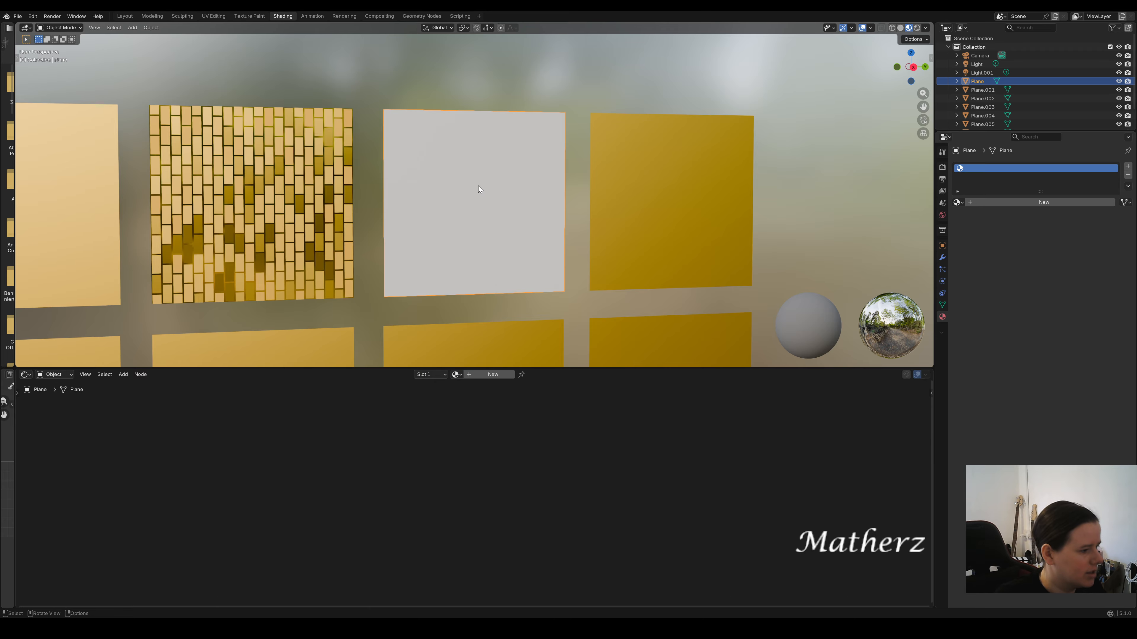
{"action": "left_click", "coordinate": [455, 375]}
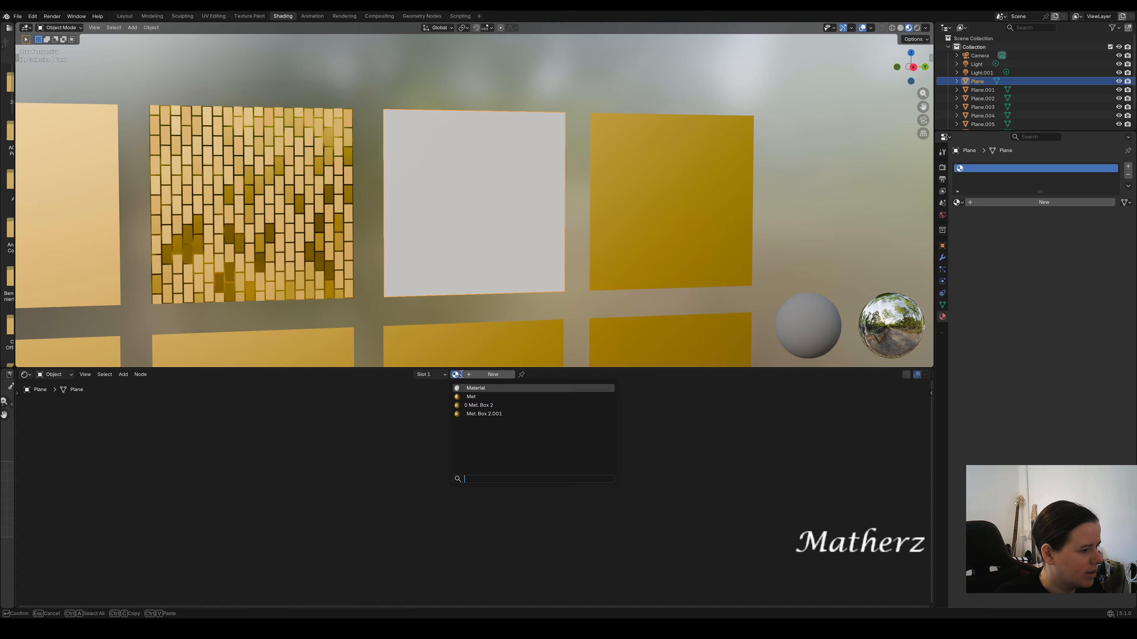
{"action": "left_click", "coordinate": [491, 407]}
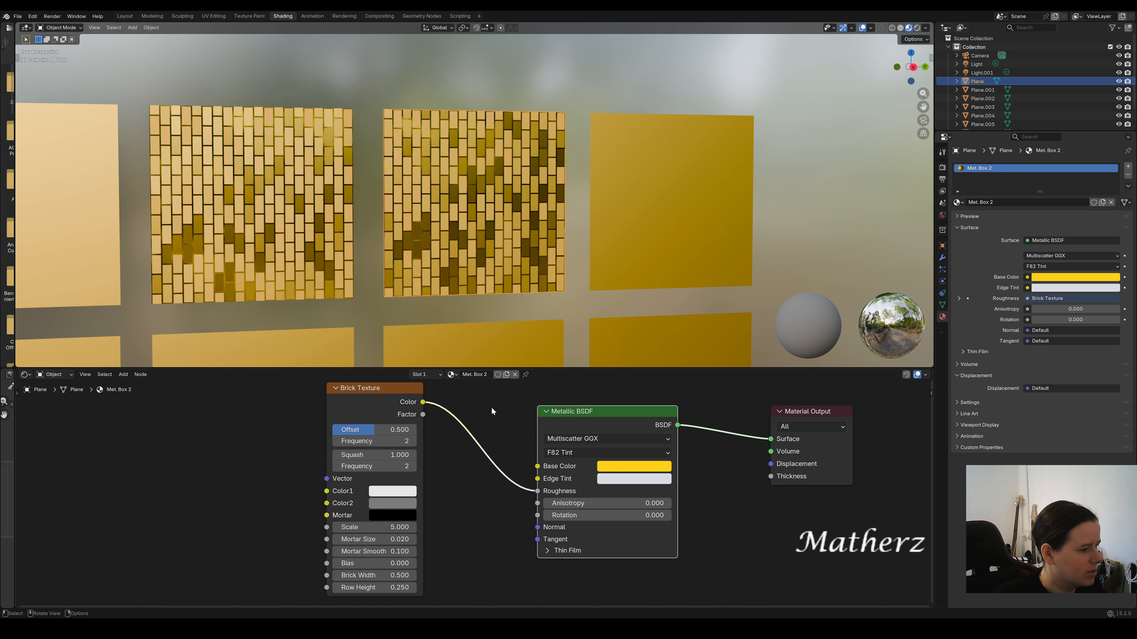
Duplicate the selected plane's Met. Box 2 material and name the copy "Met. Box 2 Brick ex".
{"action": "double_click", "coordinate": [476, 374]}
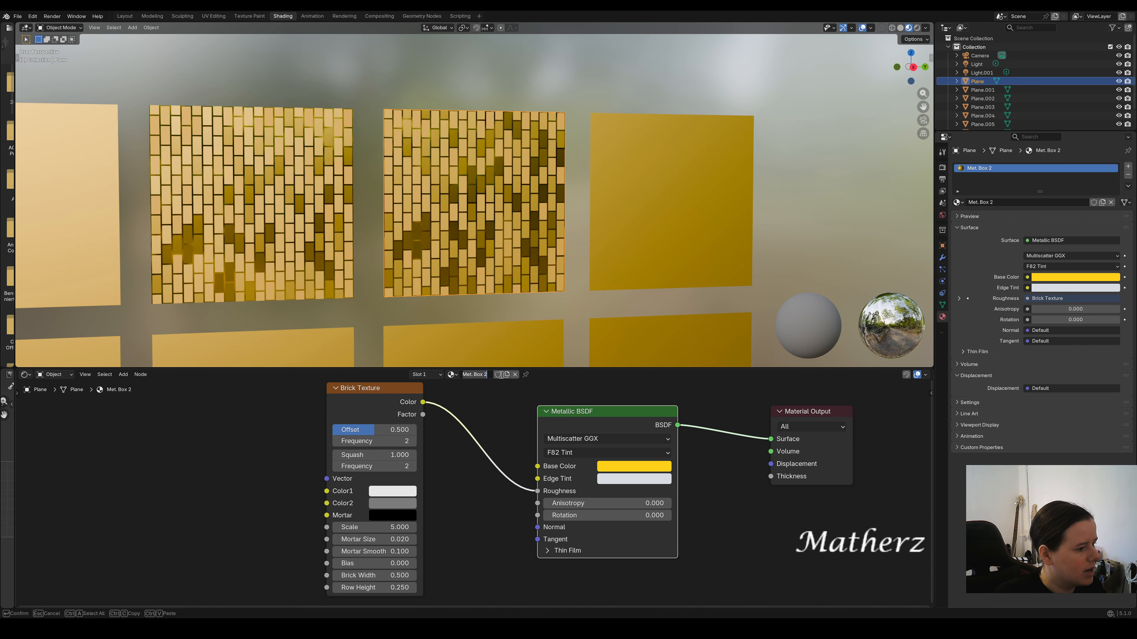
{"action": "left_click", "coordinate": [507, 375]}
{"action": "left_click", "coordinate": [508, 376]}
{"action": "double_click", "coordinate": [482, 376]}
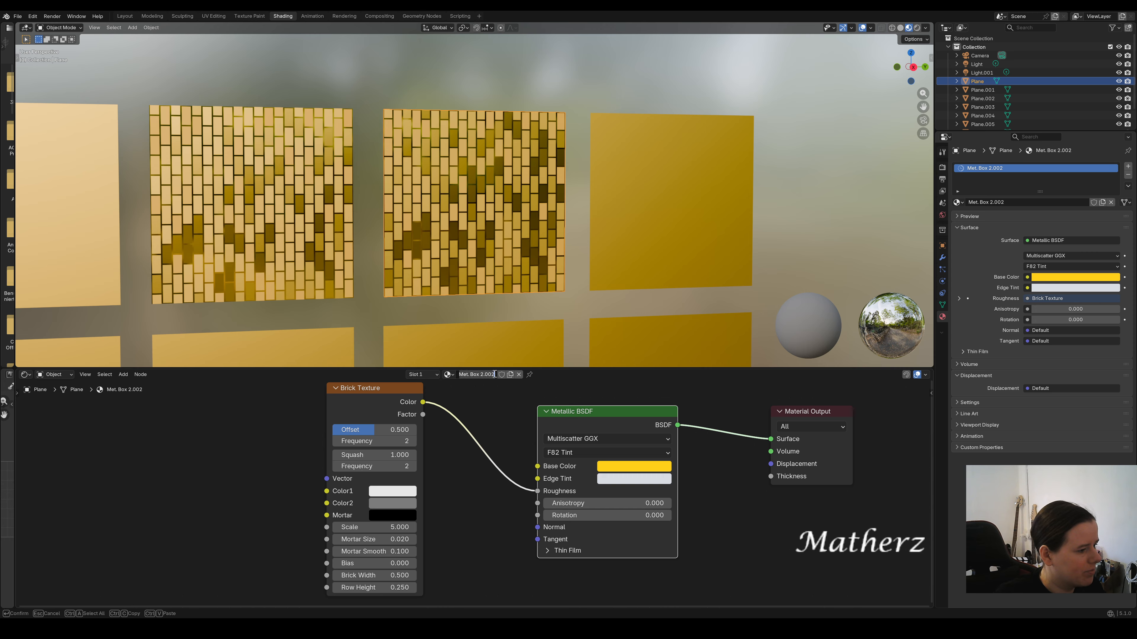
{"action": "left_click_drag", "start_coordinate": [496, 375], "coordinate": [486, 372]}
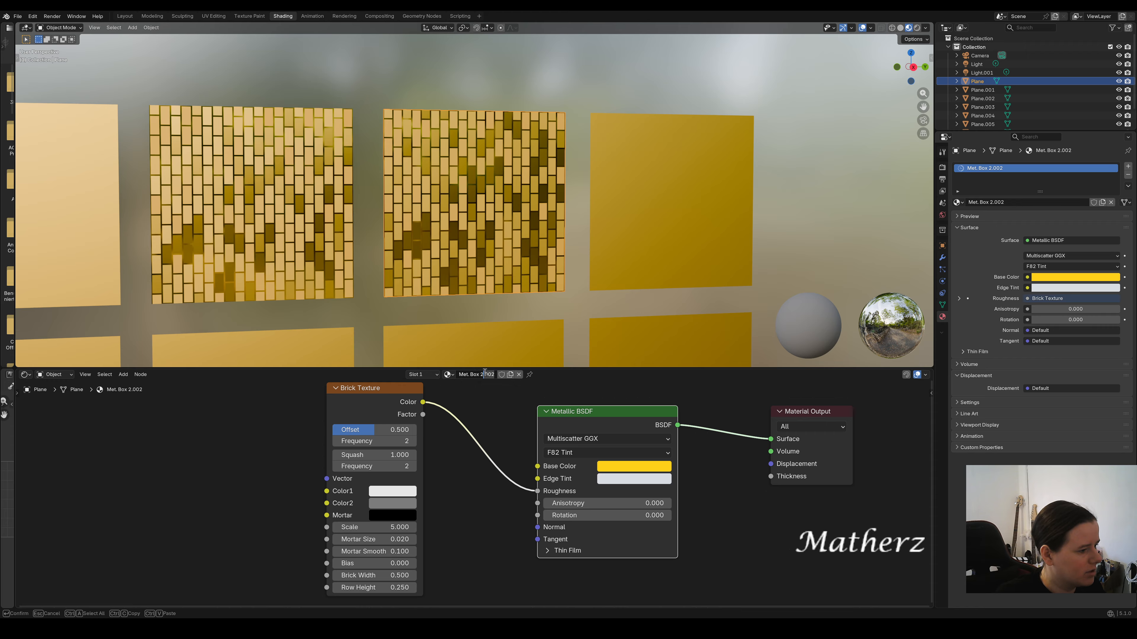
{"action": "key", "text": "BackSpace"}
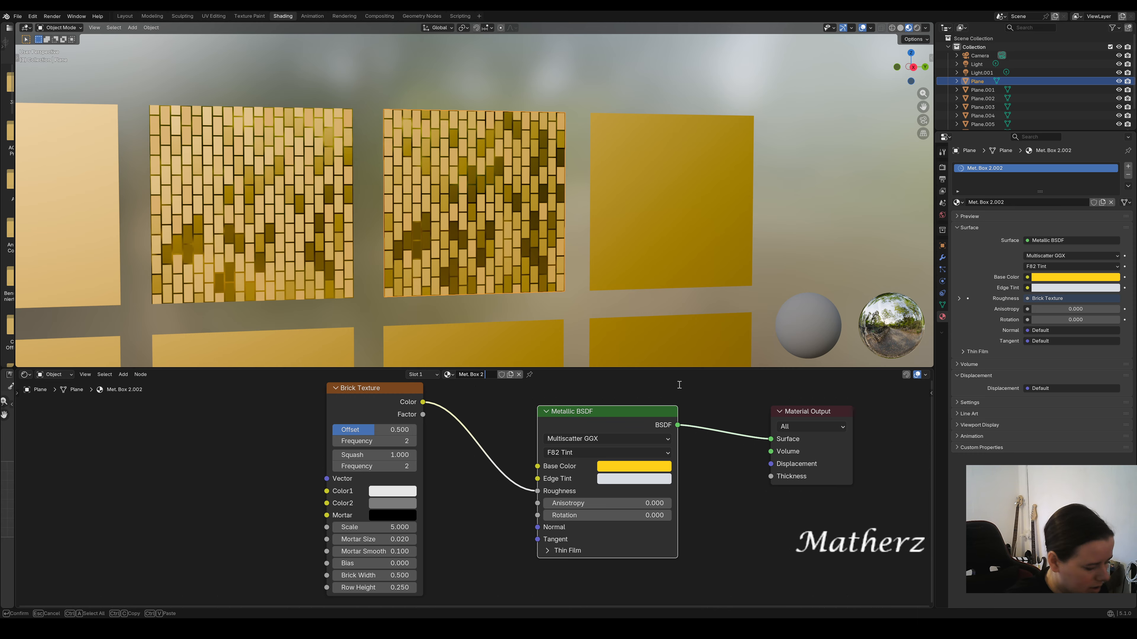
{"action": "type", "text": "Brick"}
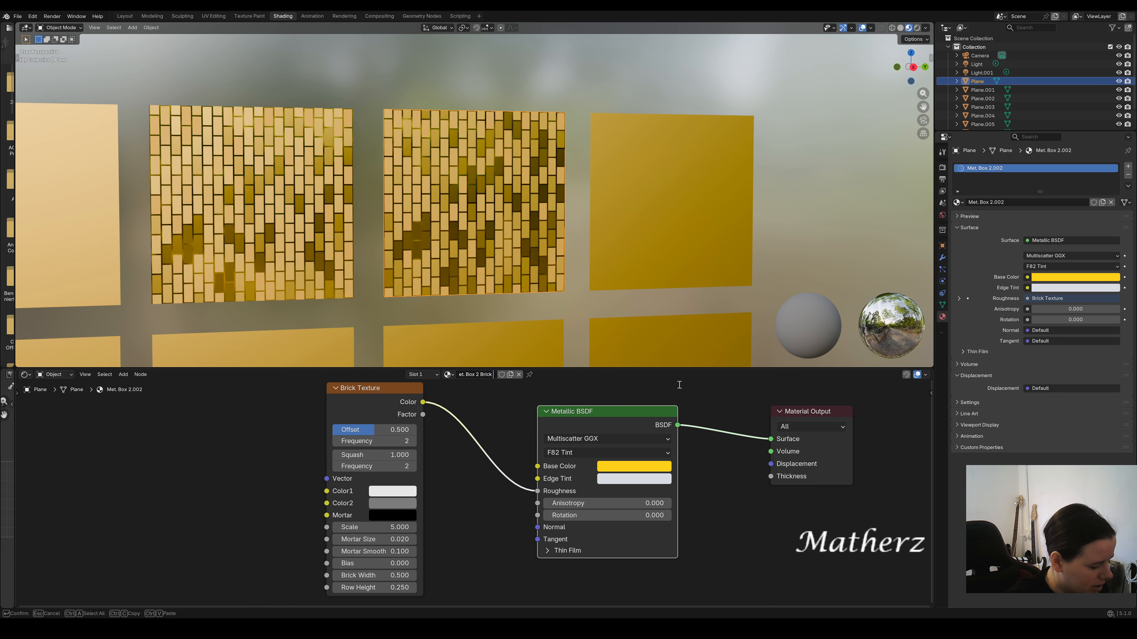
{"action": "type", "text": " ex"}
{"action": "key", "text": "Return"}
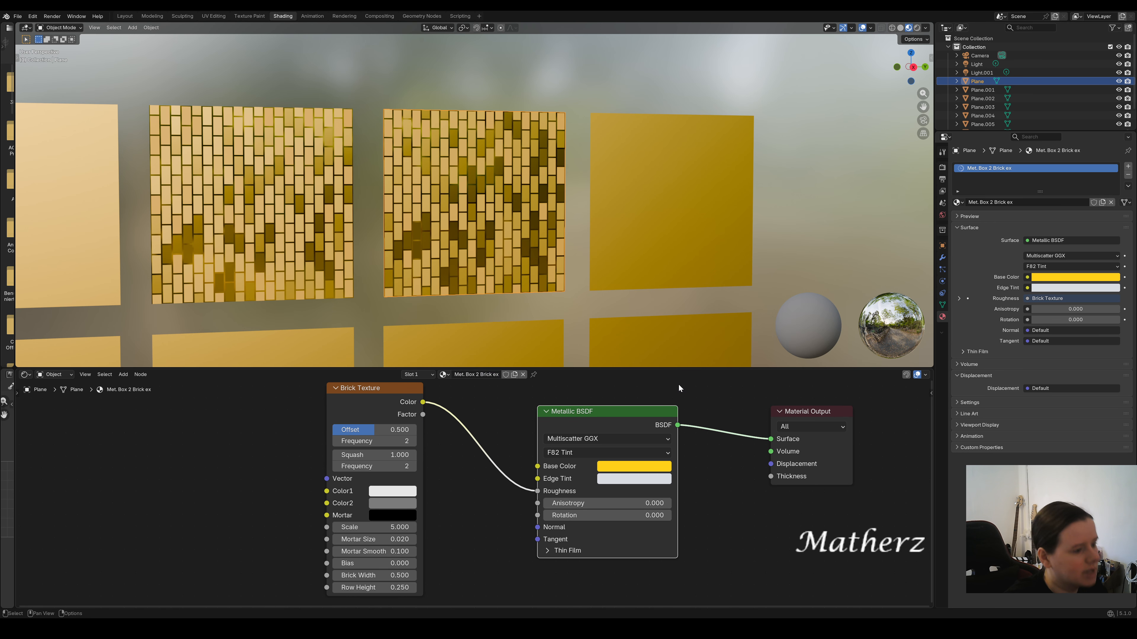
Move the Brick Texture node aside and insert a Bump node on its link to the Metallic BSDF.
{"action": "mouse_move", "coordinate": [577, 245]}
{"action": "middle_mouse_down"}
{"action": "mouse_move", "coordinate": [595, 230]}
{"action": "mouse_move", "coordinate": [610, 238]}
{"action": "mouse_move", "coordinate": [545, 248]}
{"action": "mouse_move", "coordinate": [573, 260]}
{"action": "middle_mouse_up"}
{"action": "scroll", "coordinate": [479, 225], "scroll_direction": "up", "scroll_amount": 3}
{"action": "scroll", "coordinate": [555, 269], "scroll_direction": "down", "scroll_amount": 4}
{"action": "left_click_drag", "start_coordinate": [410, 389], "coordinate": [216, 388]}
{"action": "left_click", "coordinate": [123, 375]}
{"action": "type", "text": "b"}
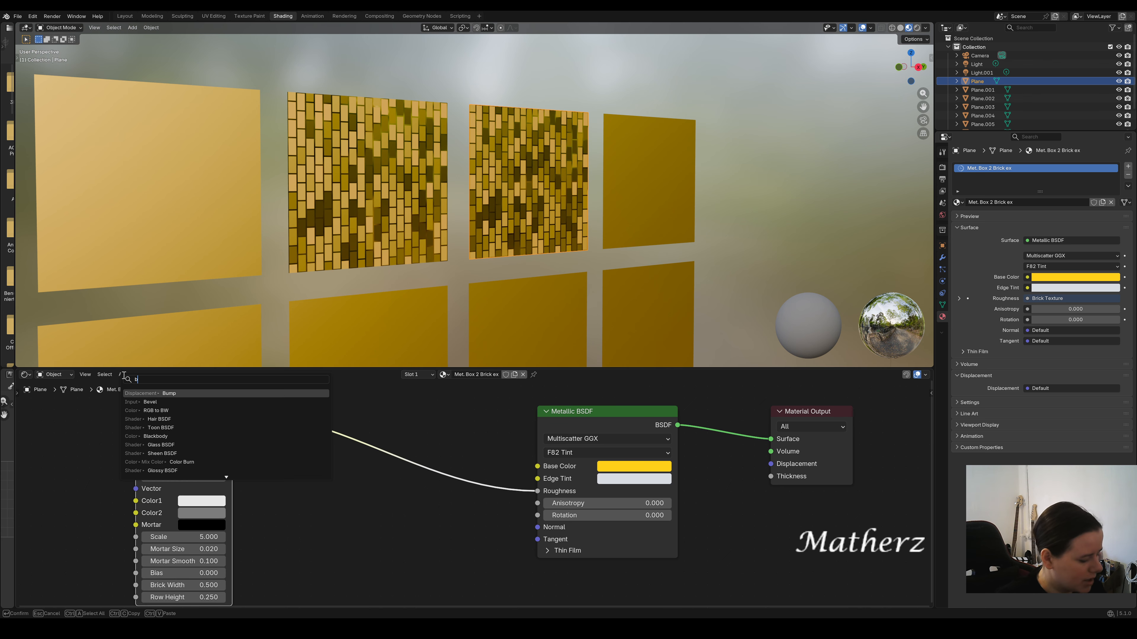
{"action": "type", "text": "ump"}
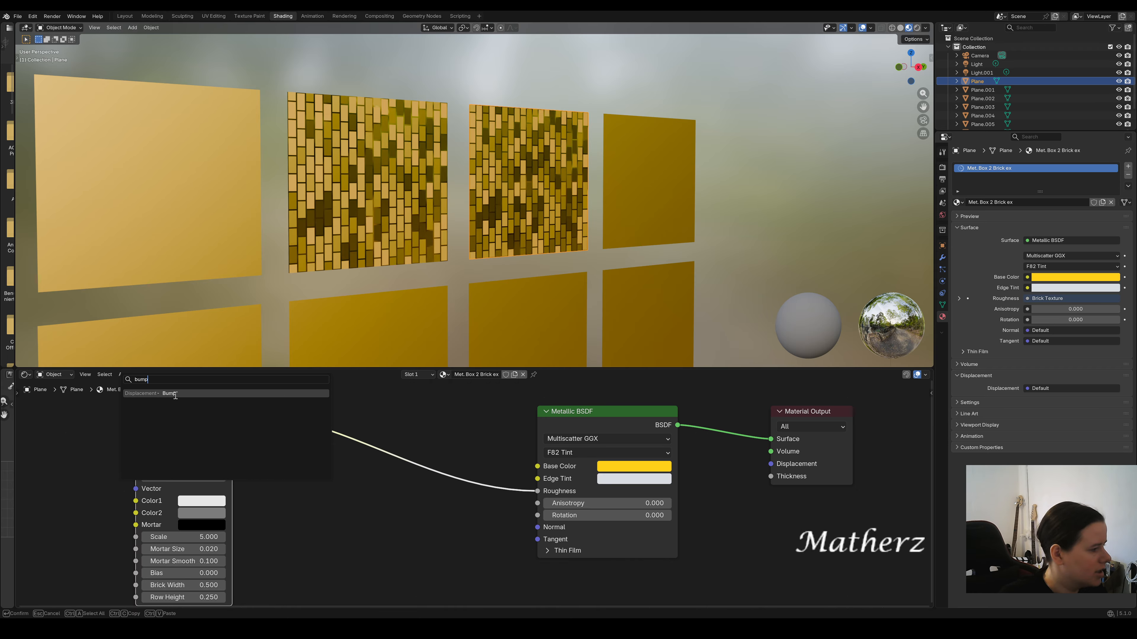
{"action": "left_click", "coordinate": [169, 394]}
{"action": "left_click", "coordinate": [327, 516]}
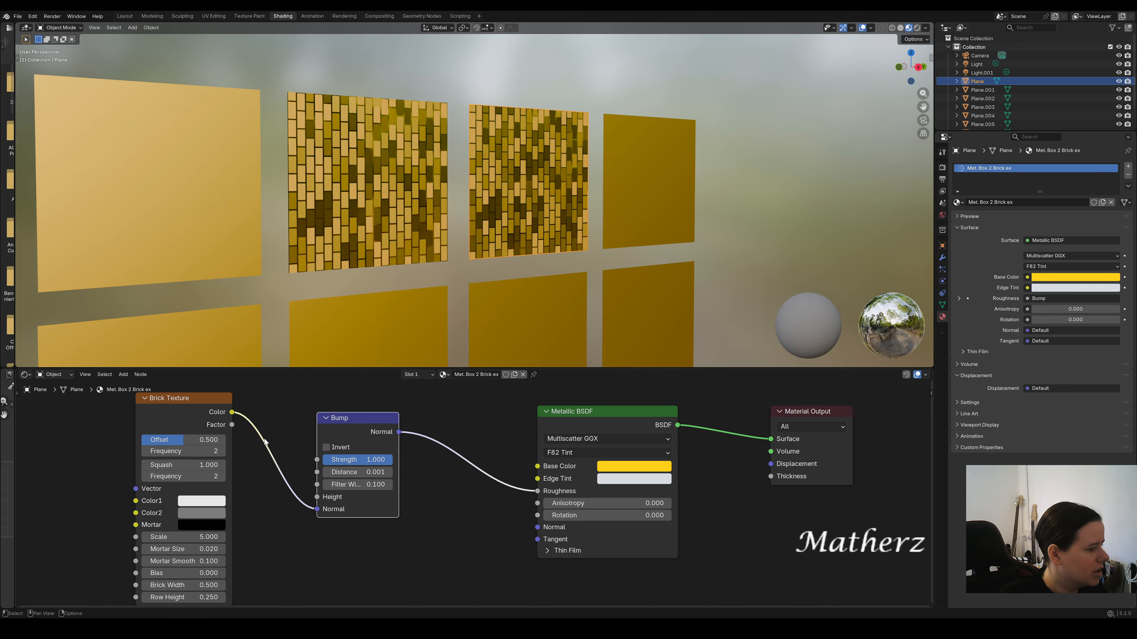
Reroute the Brick Texture's Color link from the Bump node's Normal input to Height, and inspect the plane's surface up close.
{"action": "left_click_drag", "start_coordinate": [317, 509], "coordinate": [317, 497]}
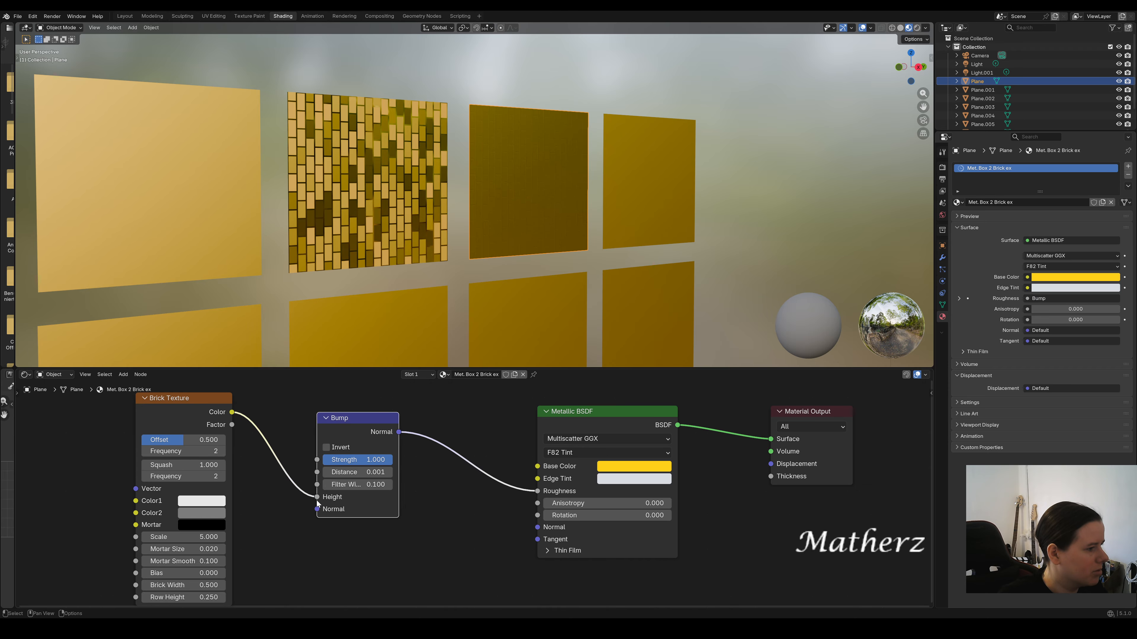
{"action": "scroll", "coordinate": [584, 140], "scroll_direction": "up", "scroll_amount": 6}
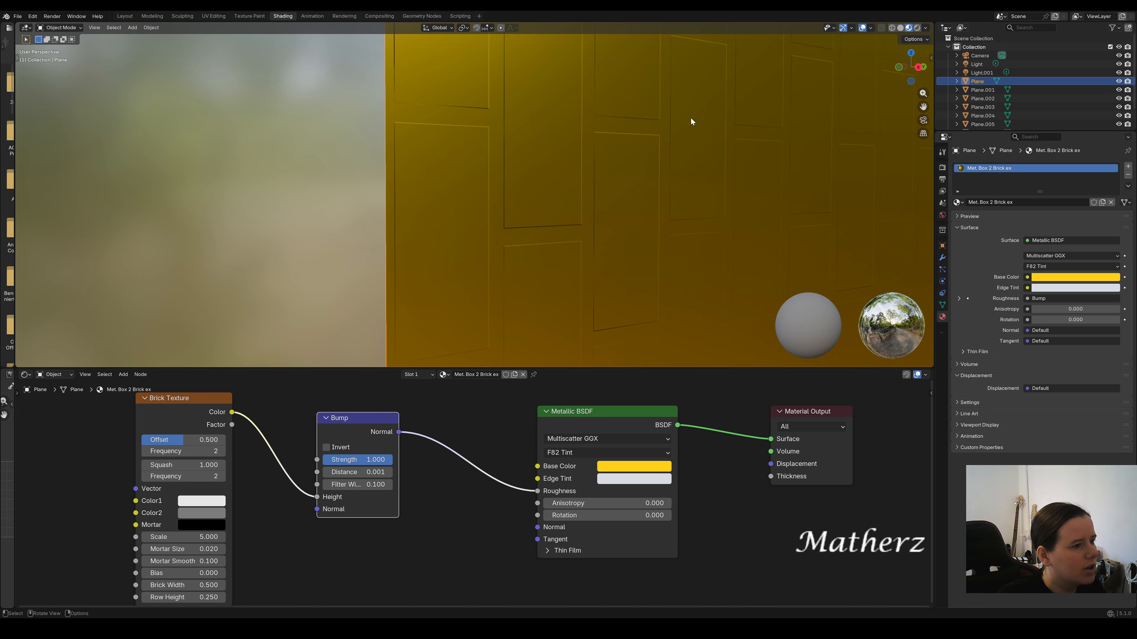
{"action": "scroll", "coordinate": [646, 276], "scroll_direction": "down", "scroll_amount": 4}
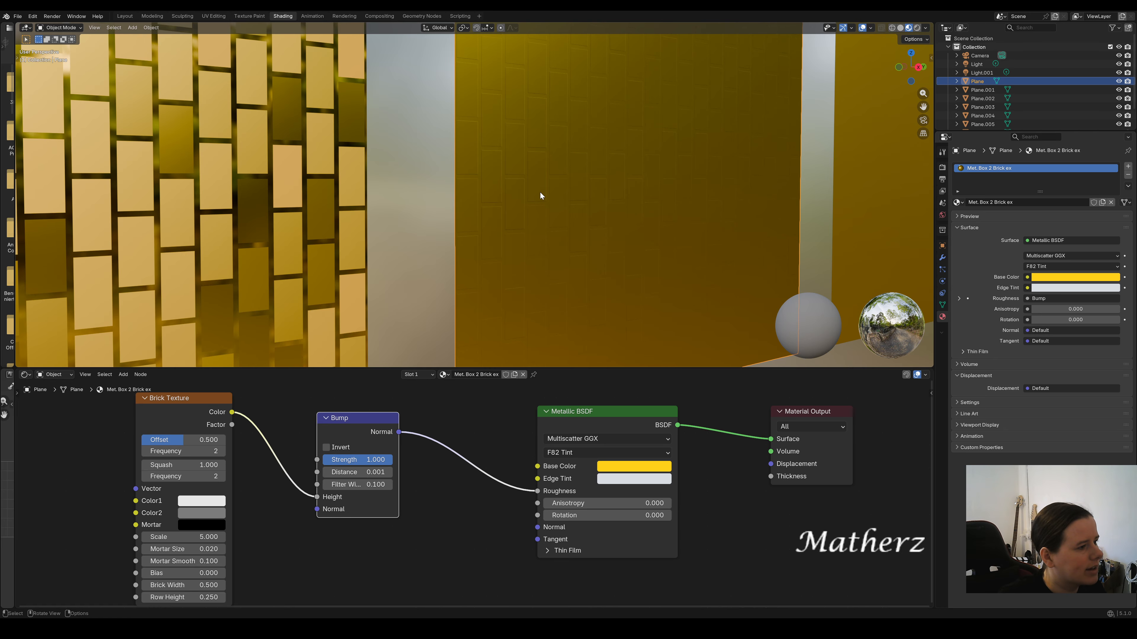
Set the Bump node's Distance to 55.101 and Filter Width to 10.
{"action": "middle_click_drag", "start_coordinate": [539, 195], "coordinate": [530, 306]}
{"action": "scroll", "coordinate": [542, 271], "scroll_direction": "up", "scroll_amount": 3}
{"action": "scroll", "coordinate": [590, 283], "scroll_direction": "down", "scroll_amount": 4}
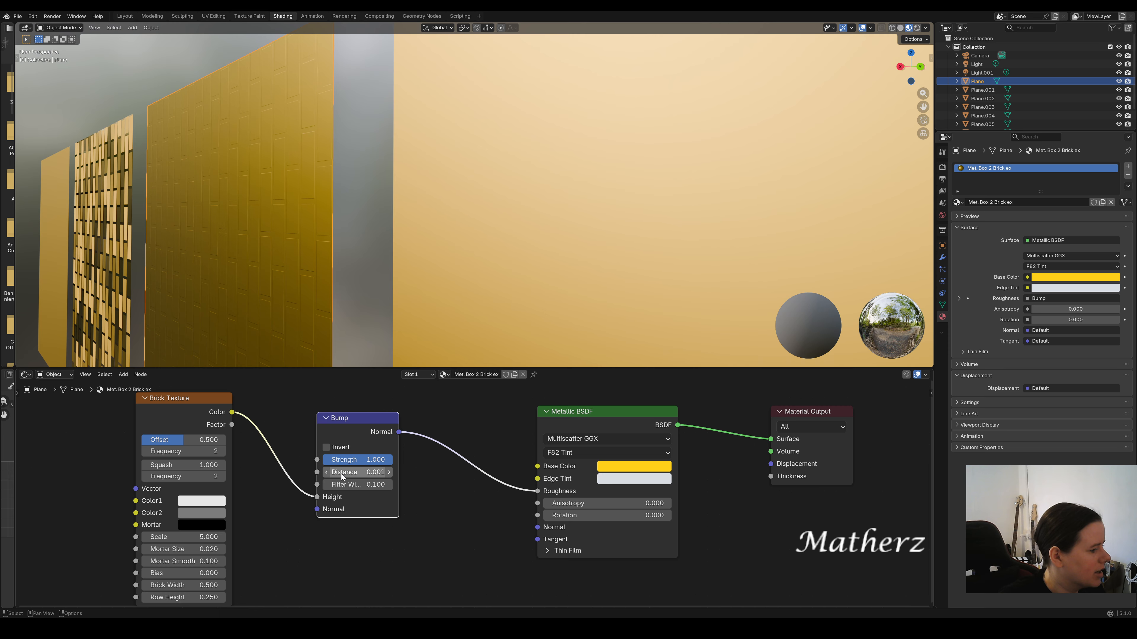
{"action": "mouse_move", "coordinate": [341, 474]}
{"action": "left_mouse_down"}
{"action": "mouse_move", "coordinate": [403, 474]}
{"action": "mouse_move", "coordinate": [333, 469]}
{"action": "mouse_move", "coordinate": [389, 484]}
{"action": "mouse_move", "coordinate": [339, 488]}
{"action": "left_mouse_up"}
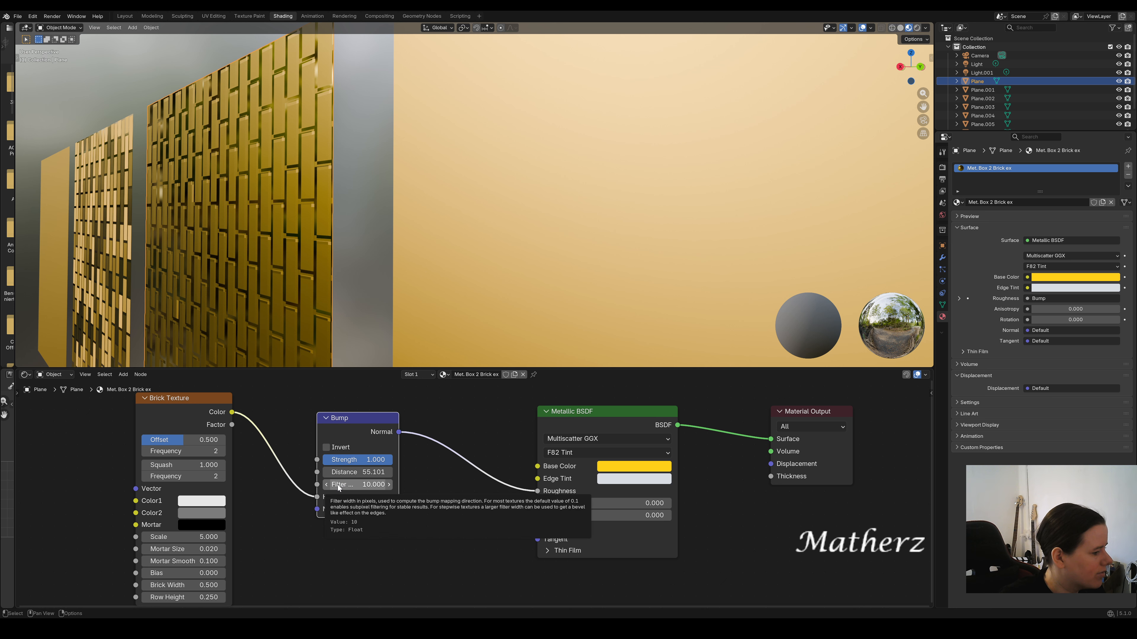
Select the fourth plane in the upper row, duplicate its Met material and name the copy "Met. Box 4".
{"action": "middle_click_drag", "start_coordinate": [233, 303], "coordinate": [595, 278]}
{"action": "left_click", "coordinate": [596, 196]}
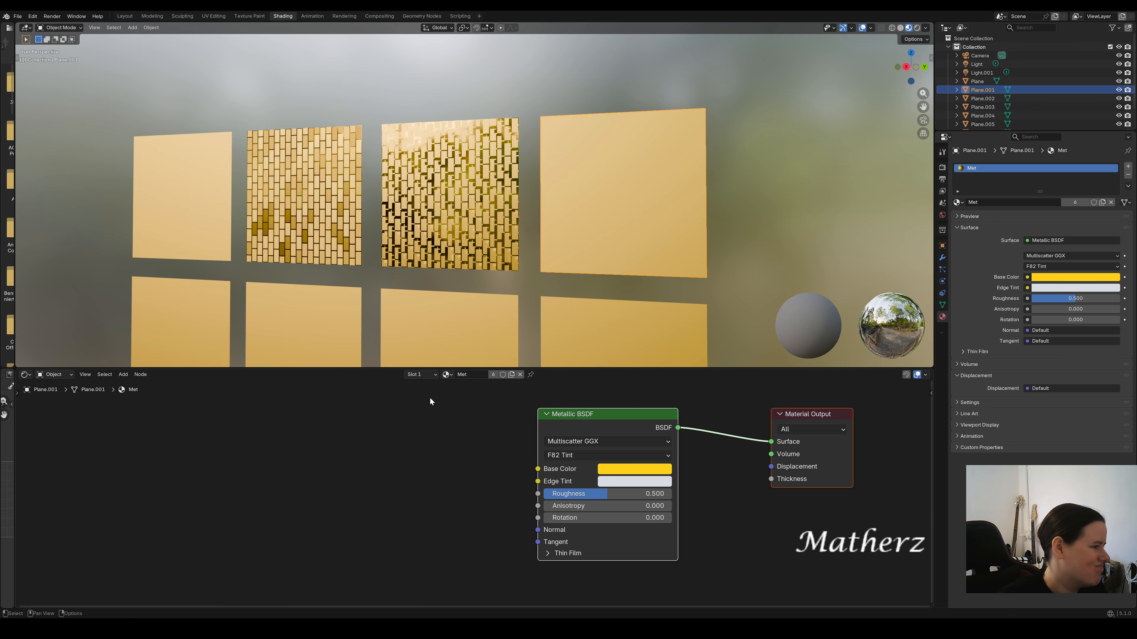
{"action": "left_click", "coordinate": [512, 374]}
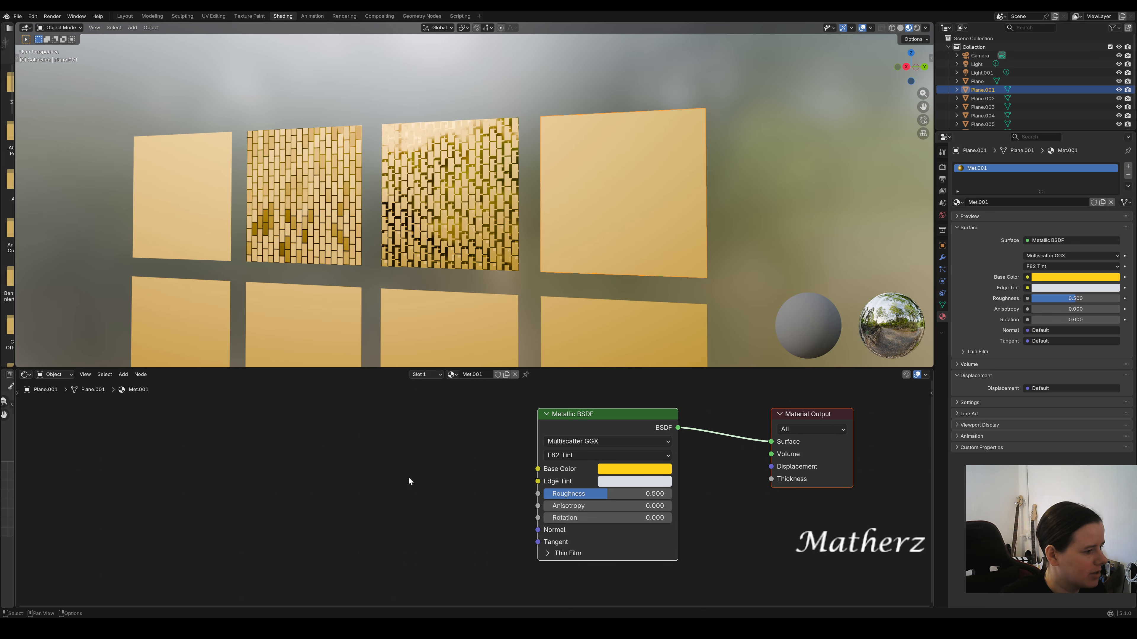
{"action": "left_click", "coordinate": [486, 376]}
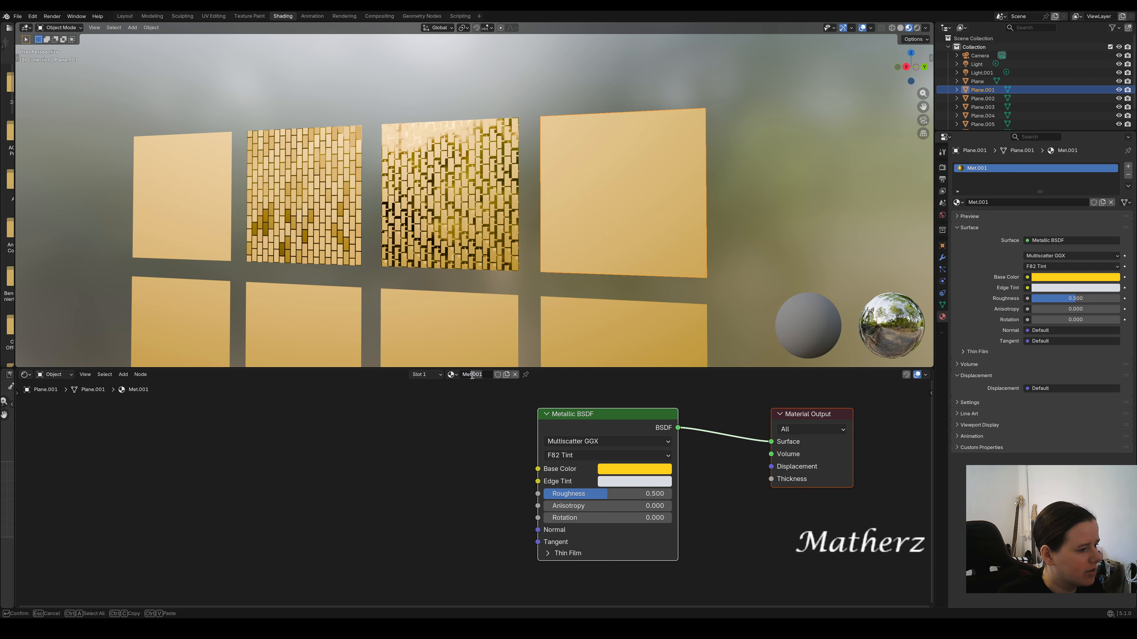
{"action": "key", "text": "BackSpace"}
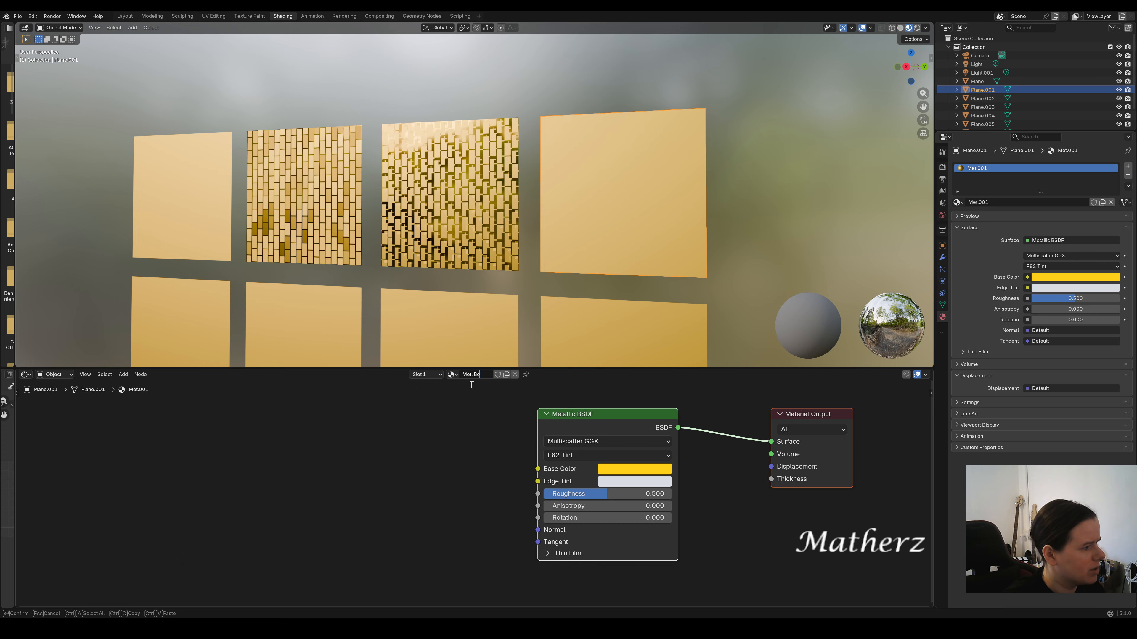
{"action": "key", "text": "Return"}
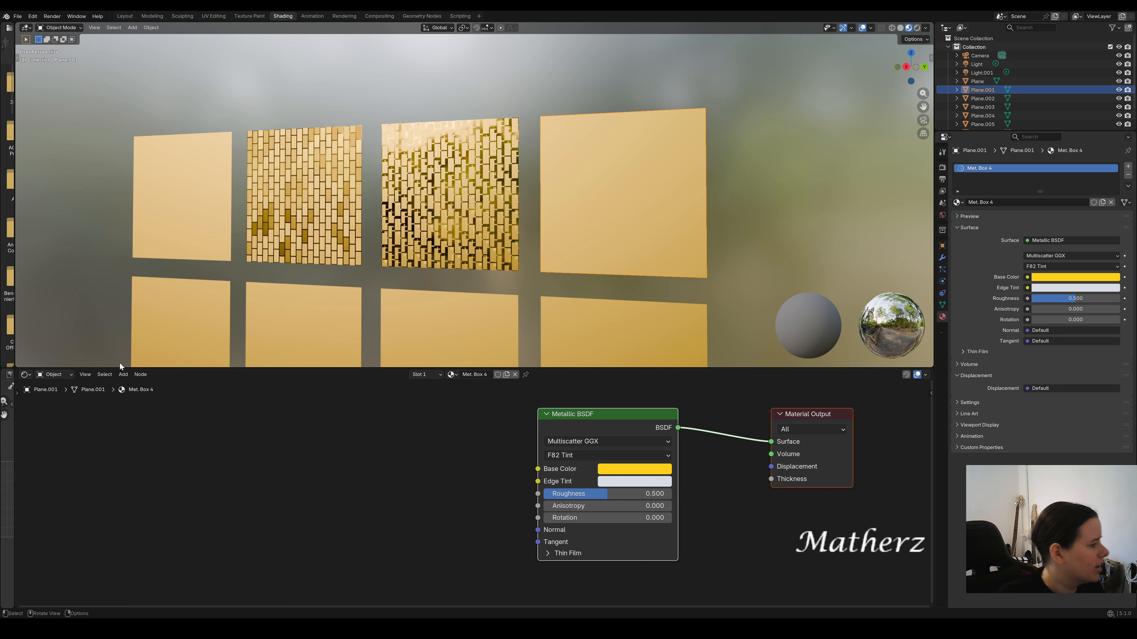
Add a Noise Texture node and link its Color to the Metallic BSDF's Base Color.
{"action": "left_click", "coordinate": [124, 375]}
{"action": "mouse_move", "coordinate": [130, 404]}
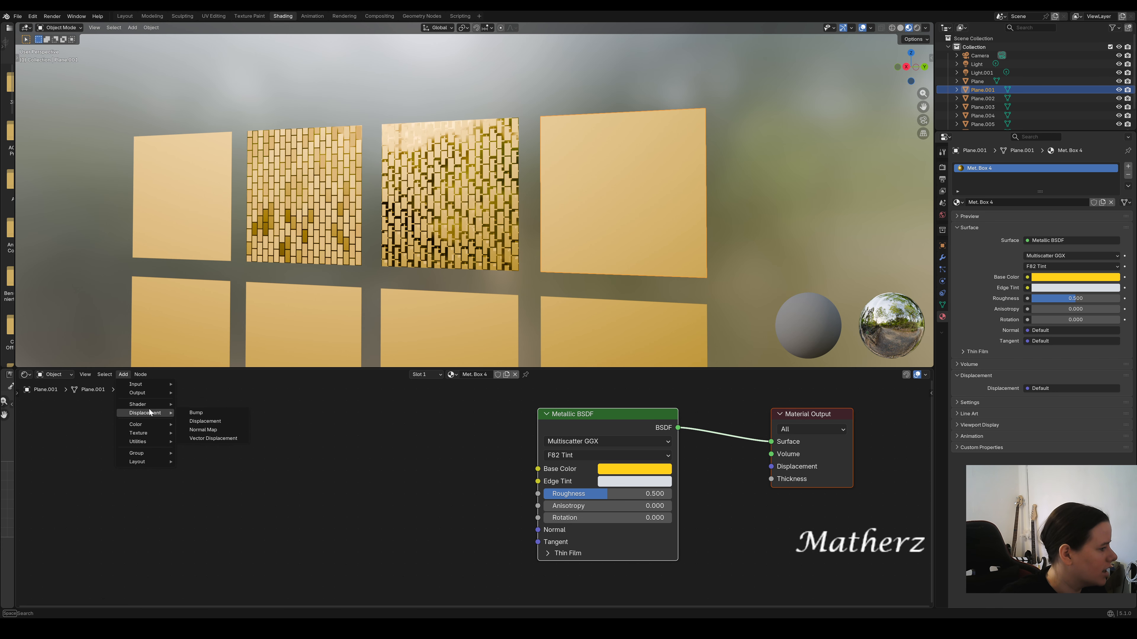
{"action": "mouse_move", "coordinate": [152, 432]}
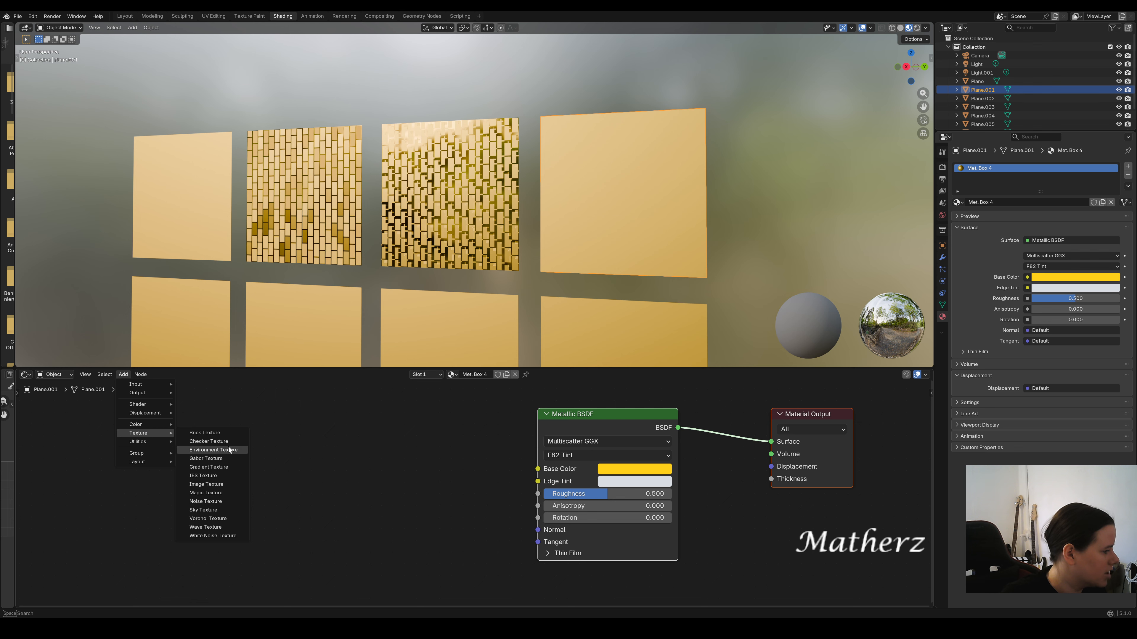
{"action": "left_click", "coordinate": [227, 502]}
{"action": "left_click", "coordinate": [378, 406]}
{"action": "left_click_drag", "start_coordinate": [460, 440], "coordinate": [537, 469]}
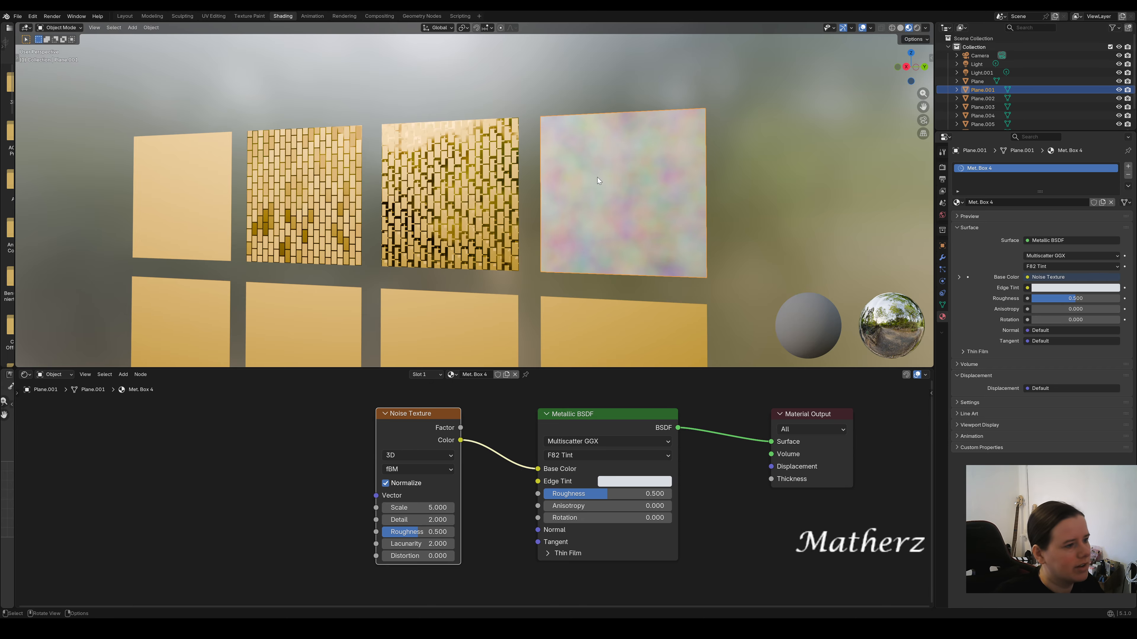
Set the Noise Texture's Scale to 7.2 and Distortion to 4.6.
{"action": "middle_click_drag", "start_coordinate": [597, 177], "coordinate": [674, 201]}
{"action": "scroll", "coordinate": [674, 201], "scroll_direction": "up", "scroll_amount": 3}
{"action": "scroll", "coordinate": [749, 208], "scroll_direction": "down", "scroll_amount": 1}
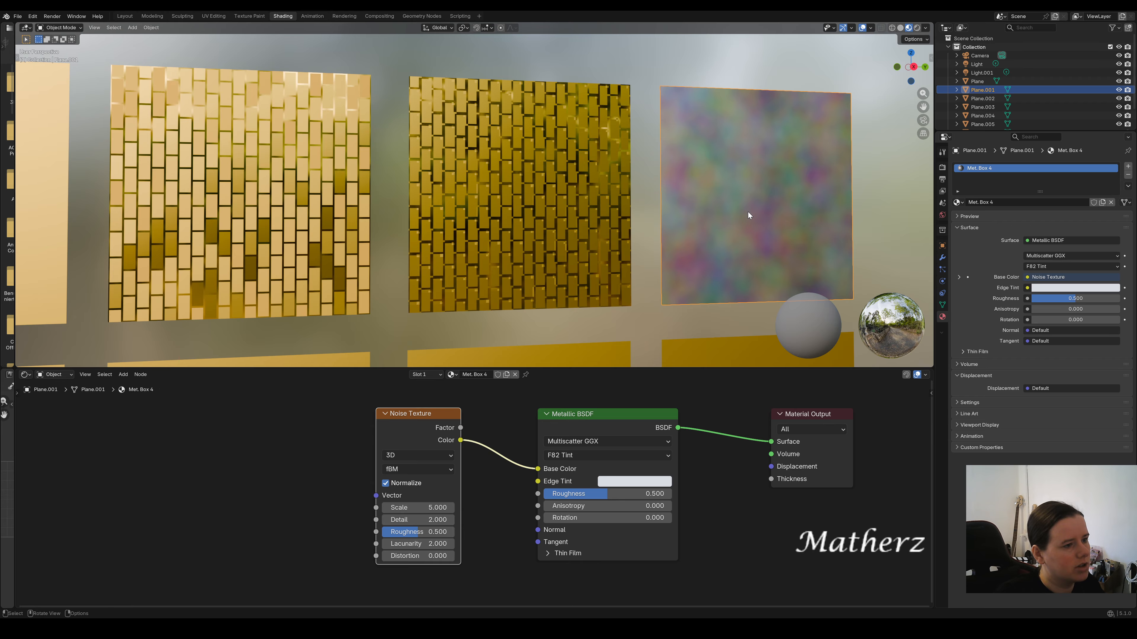
{"action": "middle_click_drag", "start_coordinate": [774, 152], "coordinate": [541, 152], "text": "shift"}
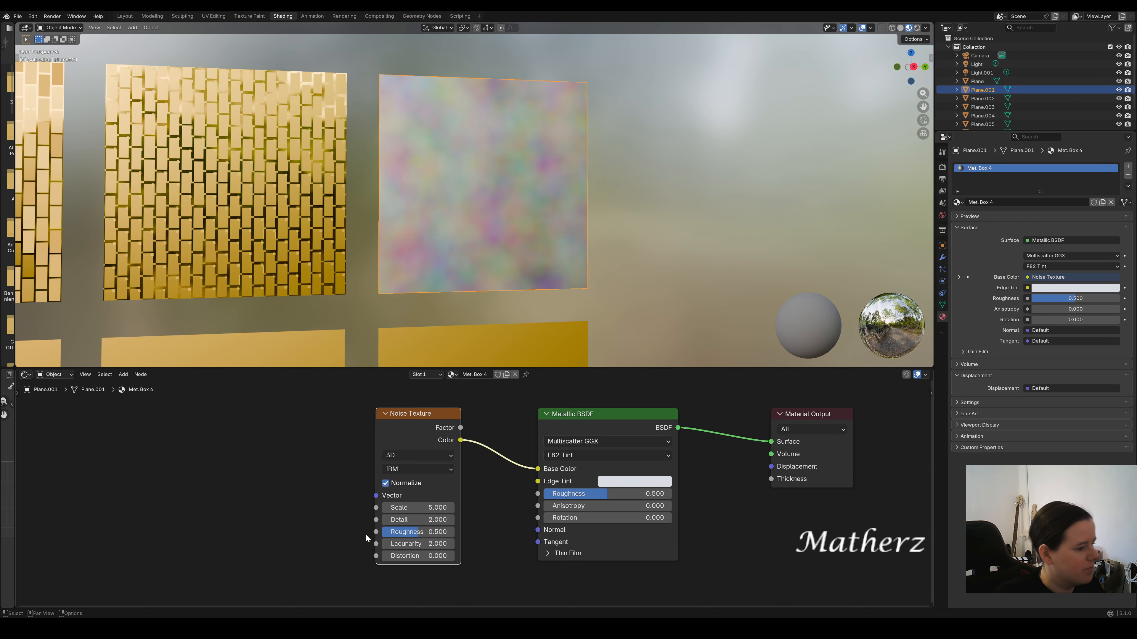
{"action": "left_click_drag", "start_coordinate": [419, 508], "coordinate": [528, 507]}
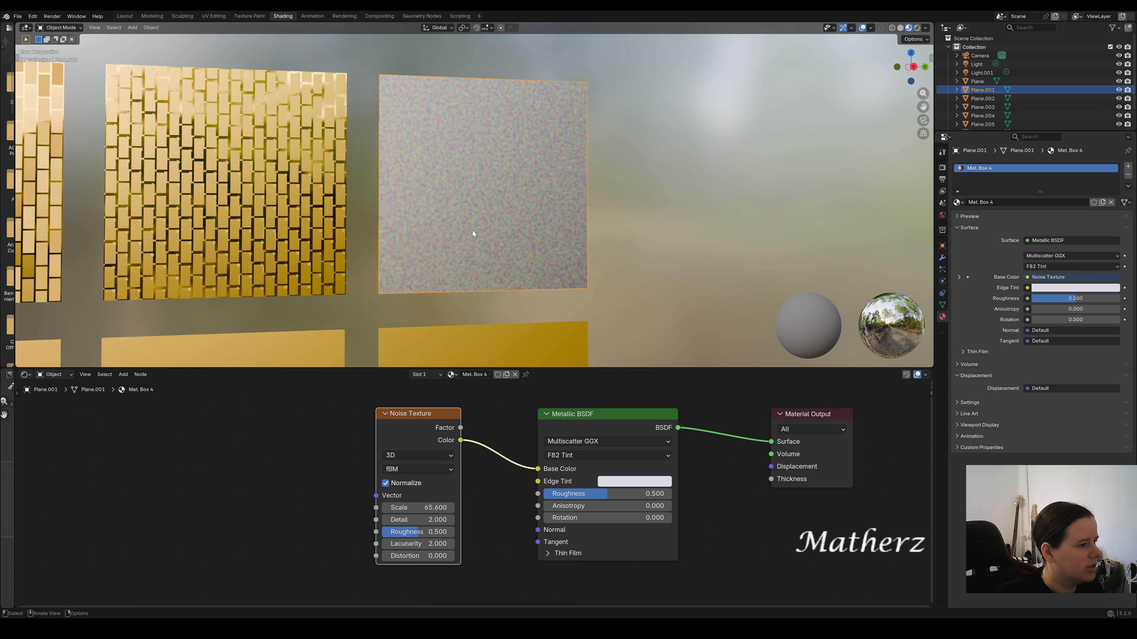
{"action": "left_click_drag", "start_coordinate": [418, 556], "coordinate": [429, 556]}
{"action": "left_click_drag", "start_coordinate": [418, 508], "coordinate": [387, 508]}
{"action": "left_click_drag", "start_coordinate": [419, 507], "coordinate": [400, 508]}
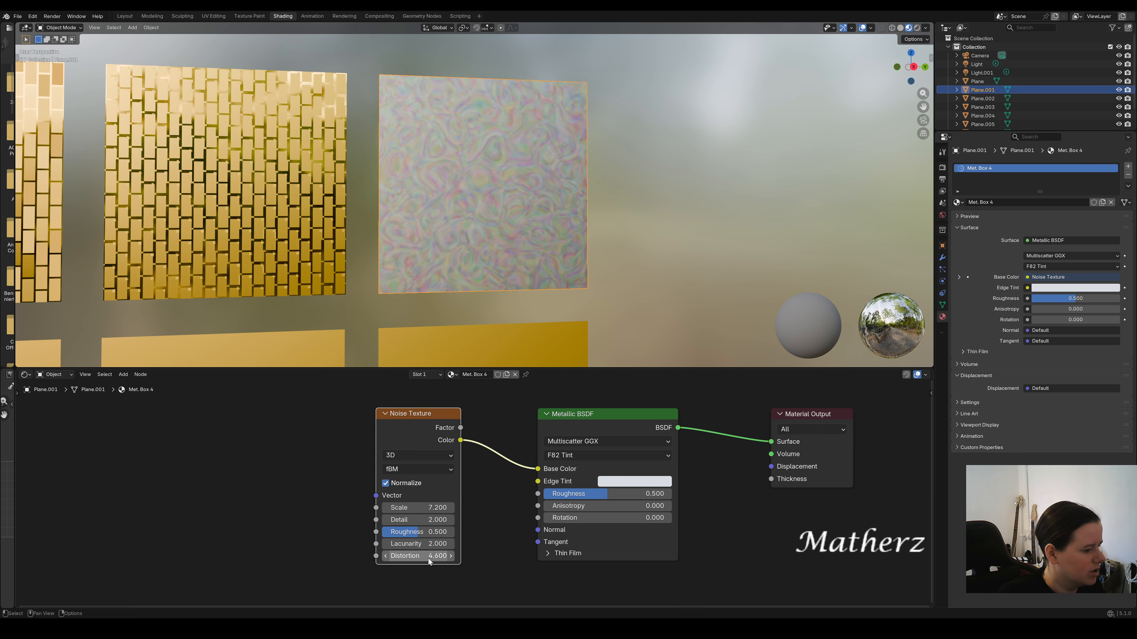
Set the Noise Texture's Distortion to -0.4, Roughness to 0.516 and Detail to 8.3, and check the pattern up close.
{"action": "left_click_drag", "start_coordinate": [431, 556], "coordinate": [420, 520]}
{"action": "scroll", "coordinate": [573, 211], "scroll_direction": "up", "scroll_amount": 5}
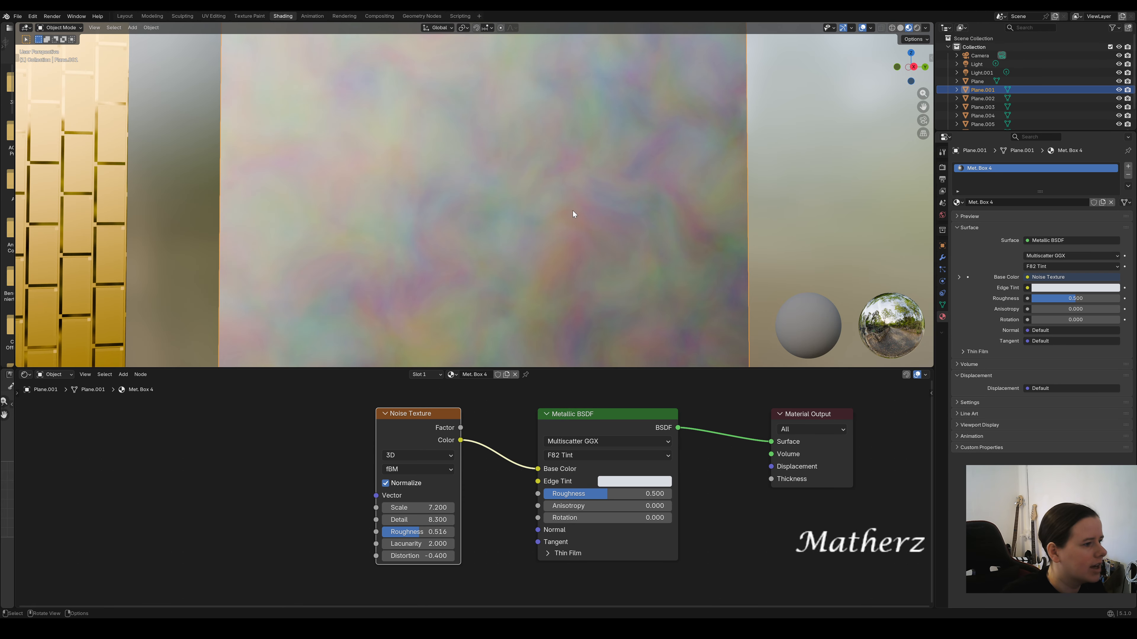
{"action": "scroll", "coordinate": [523, 210], "scroll_direction": "down", "scroll_amount": 5}
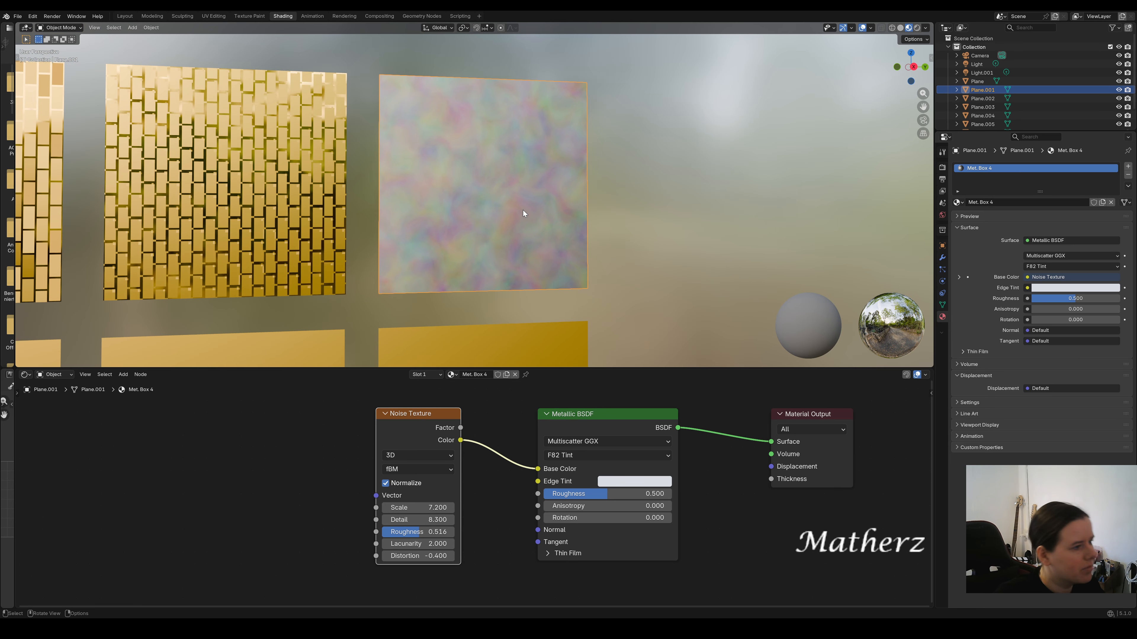
Move the Noise Texture node aside and reroute its Color link from Base Color to the Metallic BSDF's Roughness.
{"action": "left_click_drag", "start_coordinate": [449, 416], "coordinate": [325, 417]}
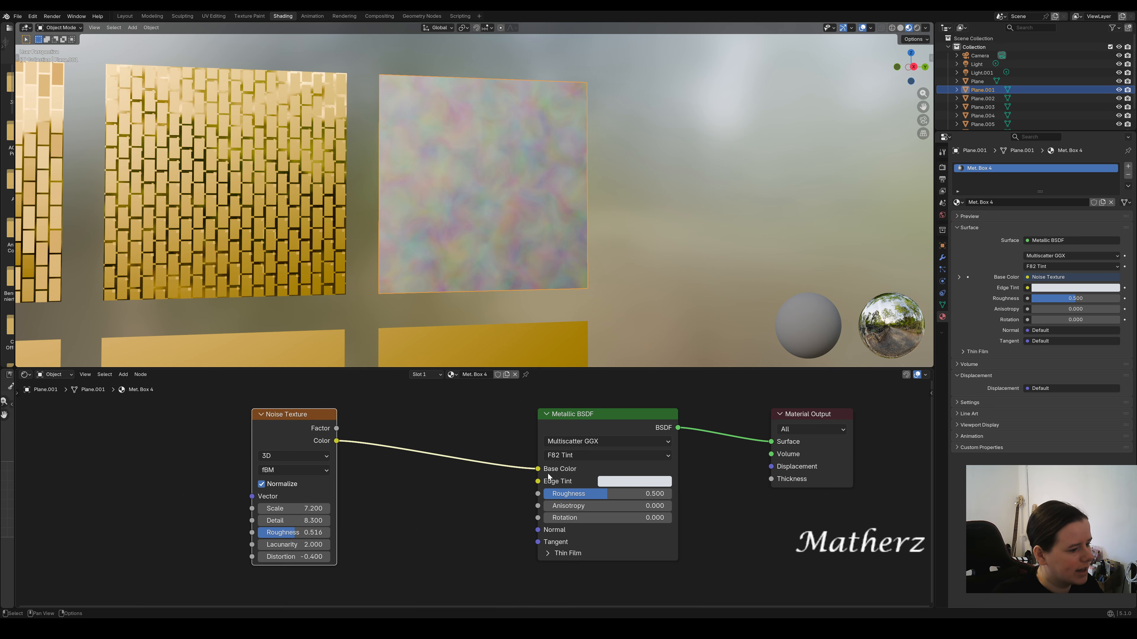
{"action": "left_click_drag", "start_coordinate": [539, 471], "coordinate": [537, 494]}
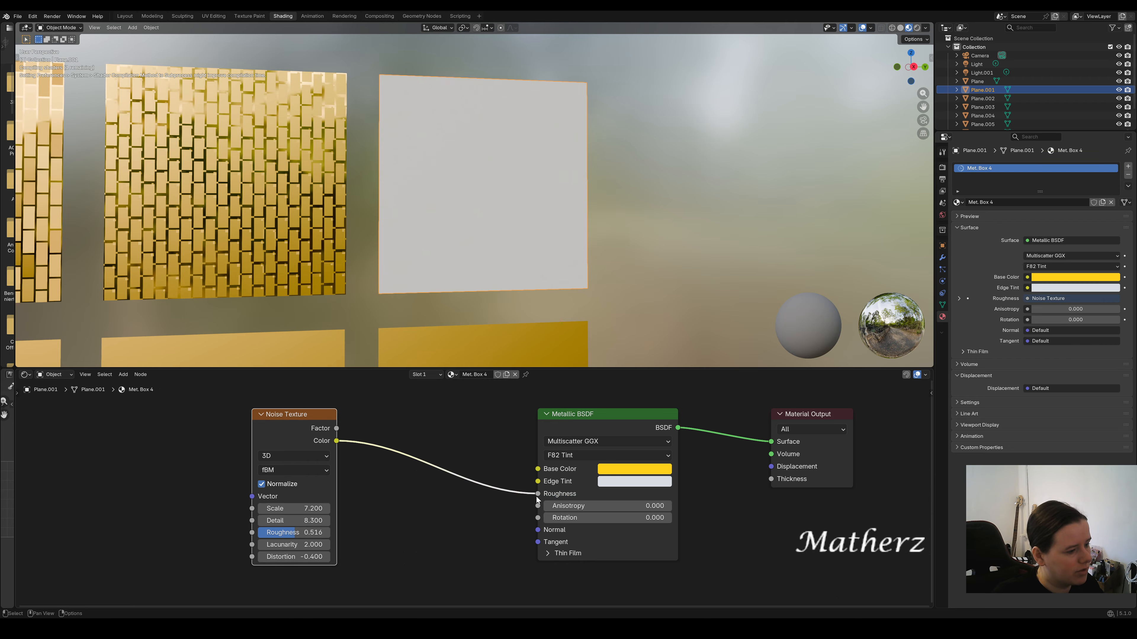
{"action": "middle_click_drag", "start_coordinate": [509, 171], "coordinate": [443, 198]}
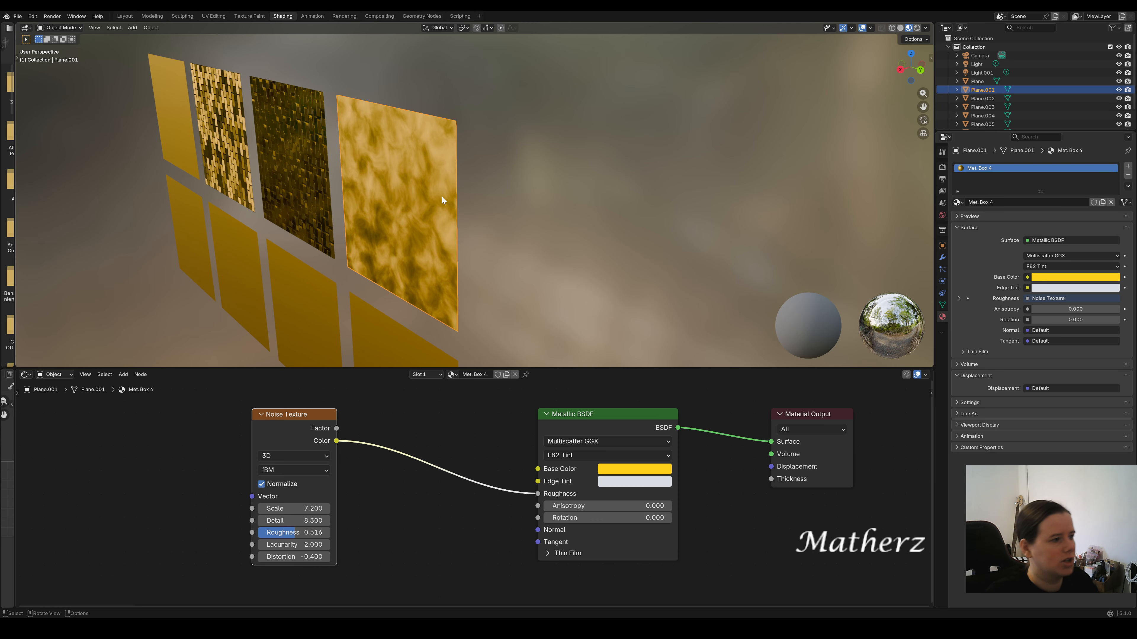
Inspect the noise-textured plane from other angles and increase the Noise Texture's Distortion.
{"action": "middle_click_drag", "start_coordinate": [379, 236], "coordinate": [450, 211]}
{"action": "middle_click_drag", "start_coordinate": [446, 286], "coordinate": [448, 309]}
{"action": "left_click_drag", "start_coordinate": [289, 557], "coordinate": [414, 558]}
Select the first plane in the lower row, duplicate its Met material and name the copy "Met.Box 5".
{"action": "middle_click_drag", "start_coordinate": [551, 215], "coordinate": [216, 262]}
{"action": "left_click", "coordinate": [344, 268]}
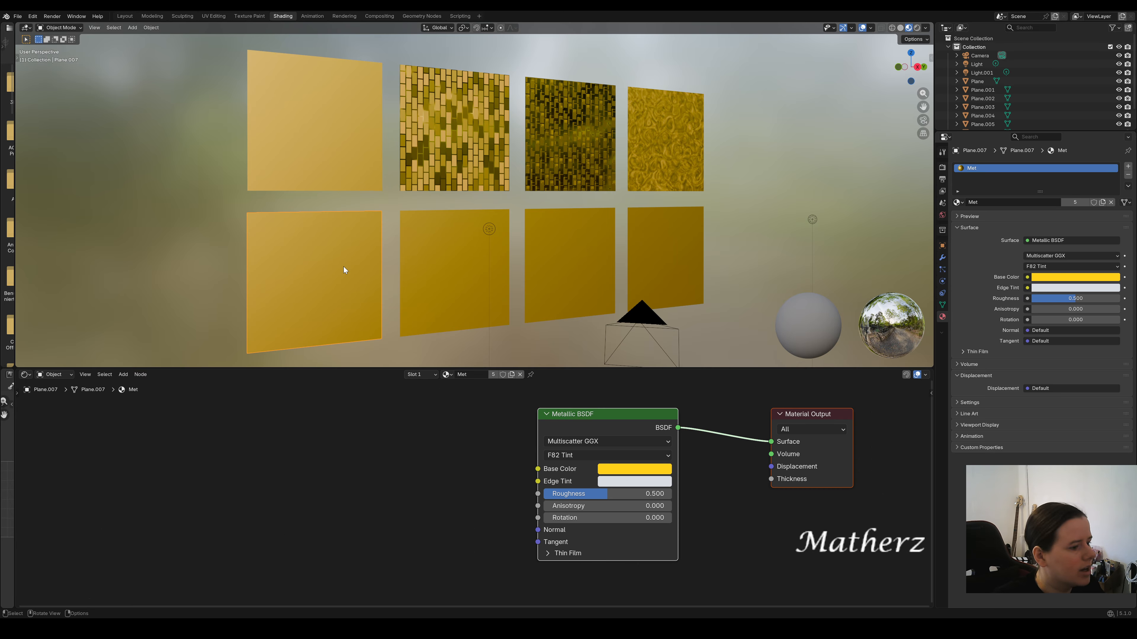
{"action": "left_click", "coordinate": [511, 375]}
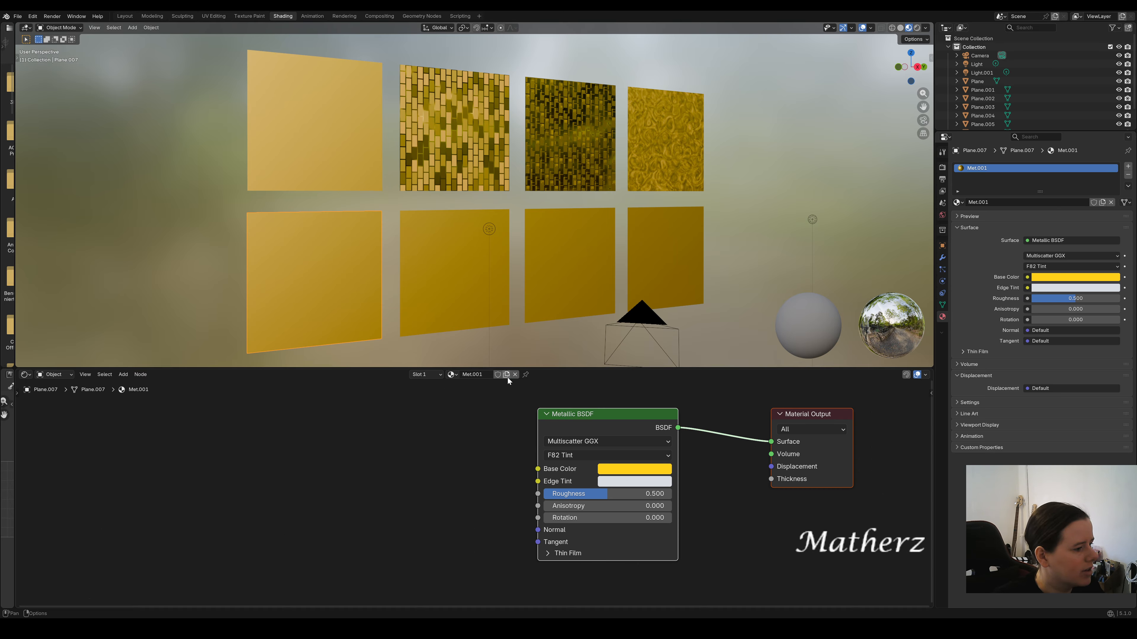
{"action": "double_click", "coordinate": [486, 376]}
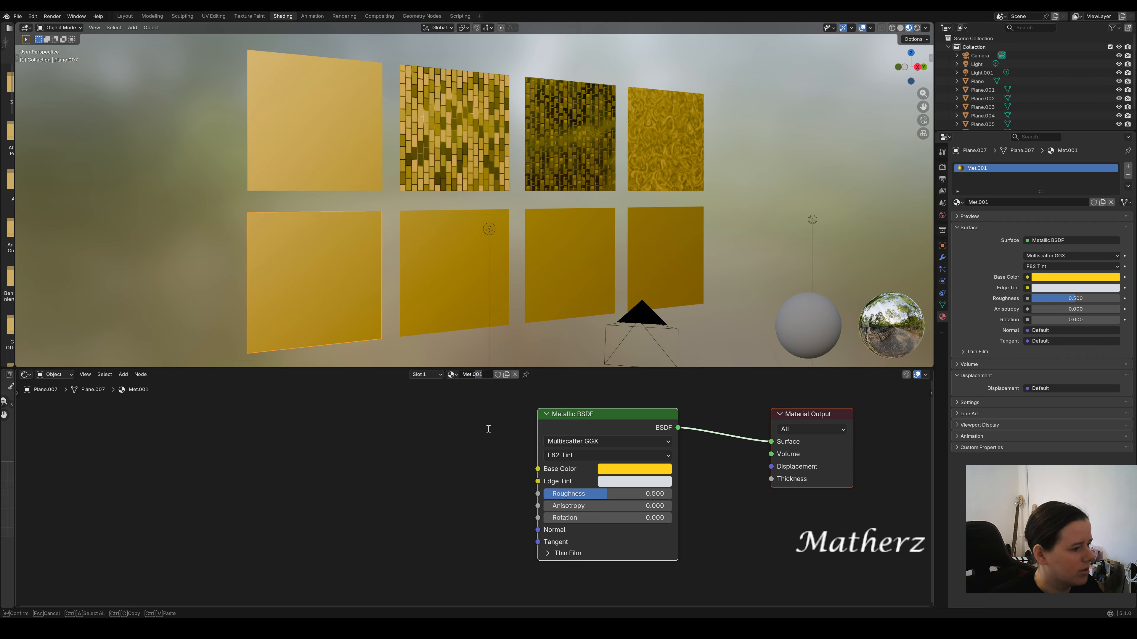
{"action": "key", "text": "BackSpace"}
{"action": "key", "text": "BackSpace"}
{"action": "key", "text": "BackSpace"}
{"action": "key", "text": "BackSpace"}
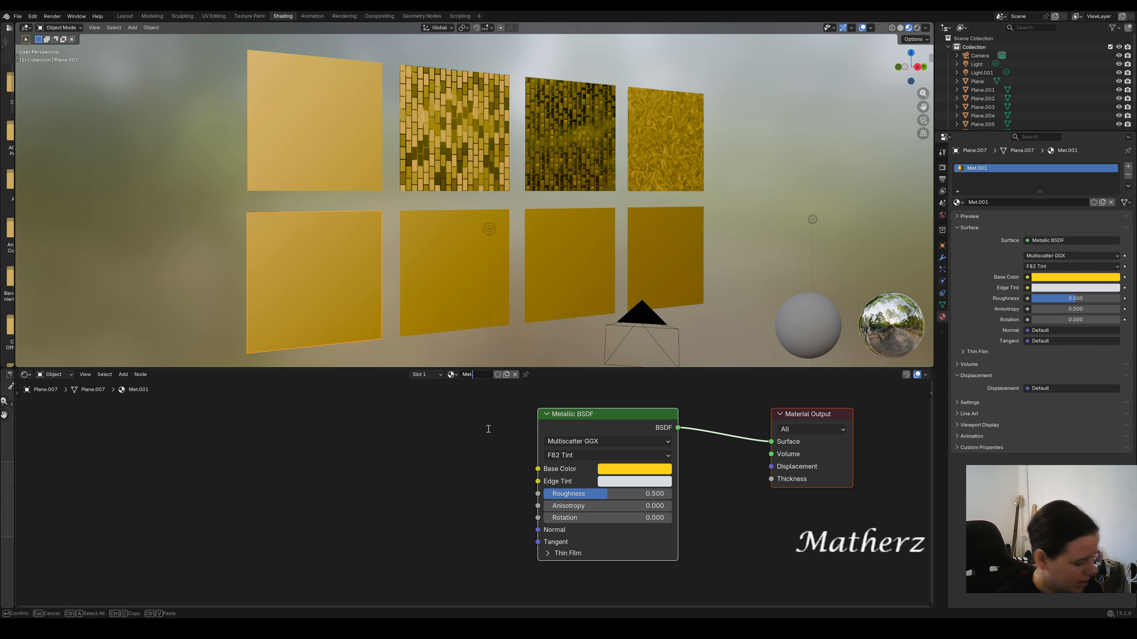
{"action": "type", "text": ".Box"}
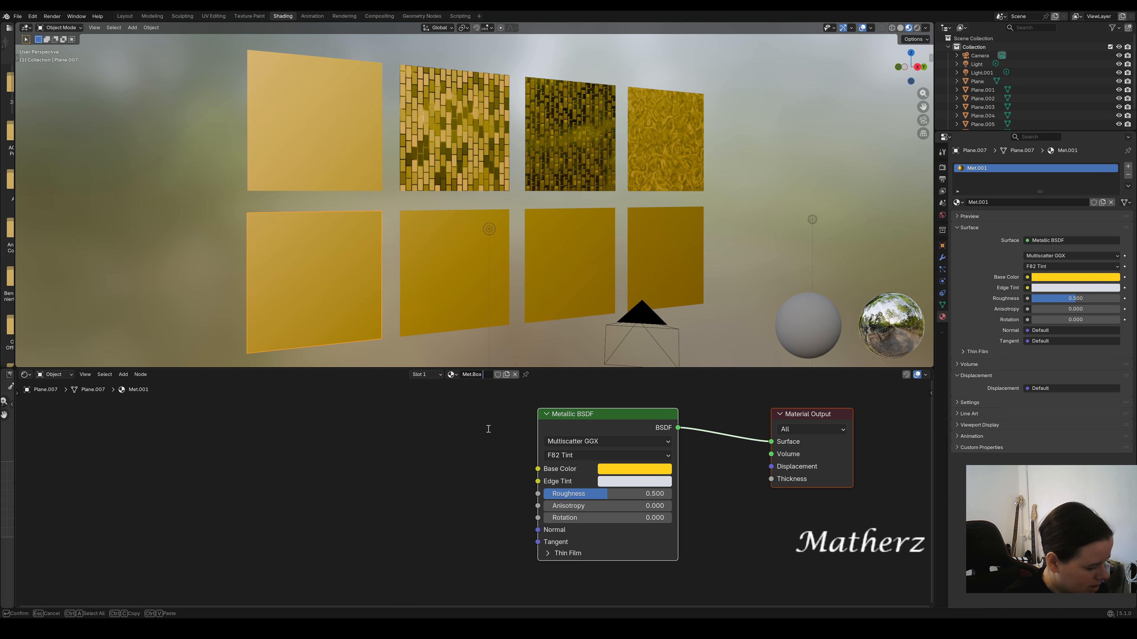
{"action": "type", "text": " 5"}
{"action": "key", "text": "Return"}
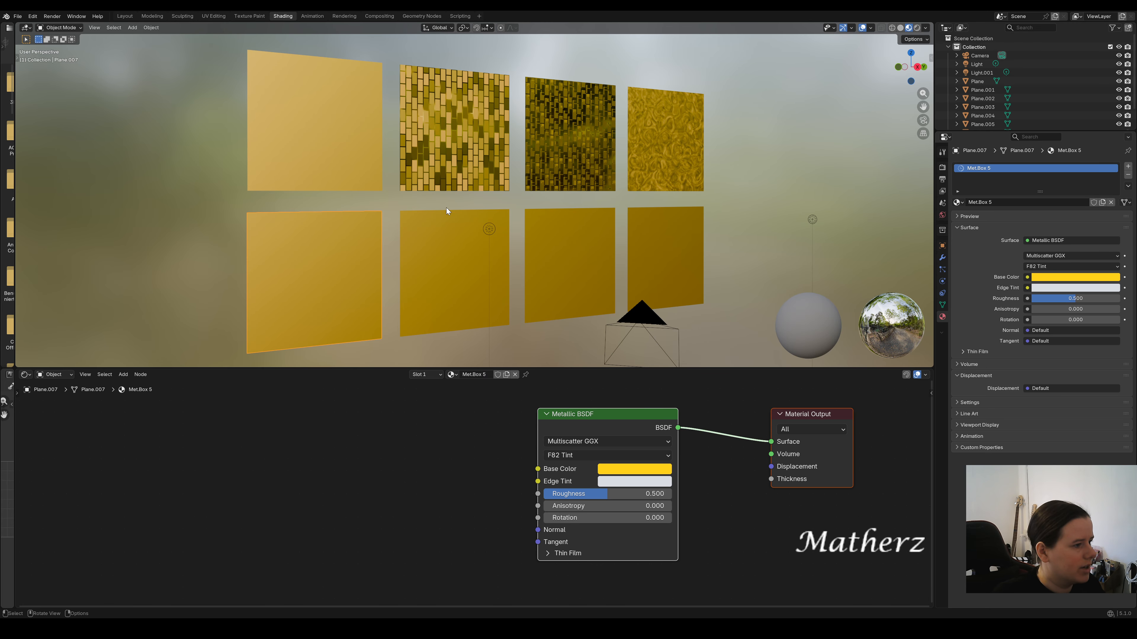
Add a Voronoi Texture node to Met.Box 5 and link its Color to the Metallic BSDF's Base Color.
{"action": "scroll", "coordinate": [456, 216], "scroll_direction": "up", "scroll_amount": 1}
{"action": "scroll", "coordinate": [456, 216], "scroll_direction": "down", "scroll_amount": 1}
{"action": "middle_click_drag", "start_coordinate": [481, 261], "coordinate": [505, 252], "text": "shift"}
{"action": "scroll", "coordinate": [601, 223], "scroll_direction": "up", "scroll_amount": 3}
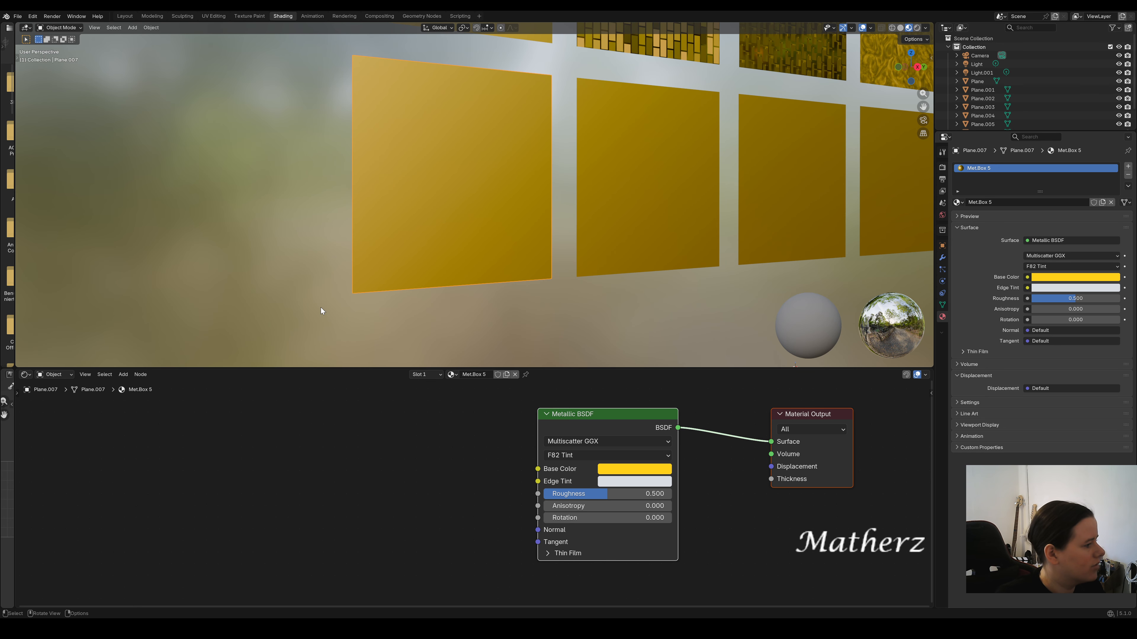
{"action": "left_click", "coordinate": [123, 375]}
{"action": "mouse_move", "coordinate": [140, 433]}
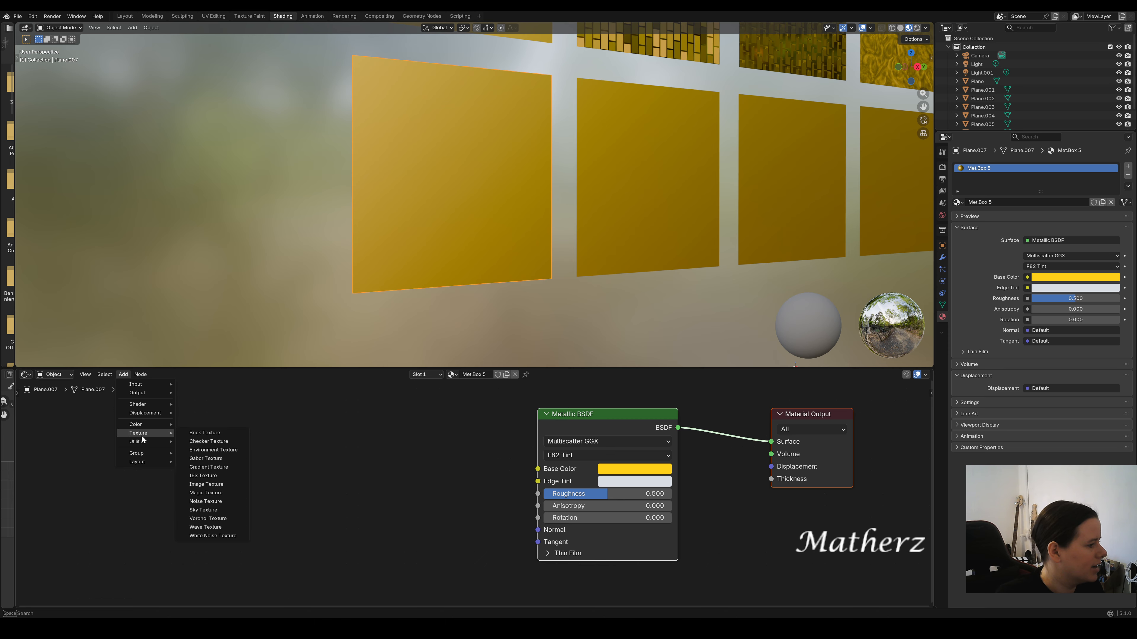
{"action": "left_click", "coordinate": [223, 521]}
{"action": "left_click_drag", "start_coordinate": [458, 428], "coordinate": [537, 472]}
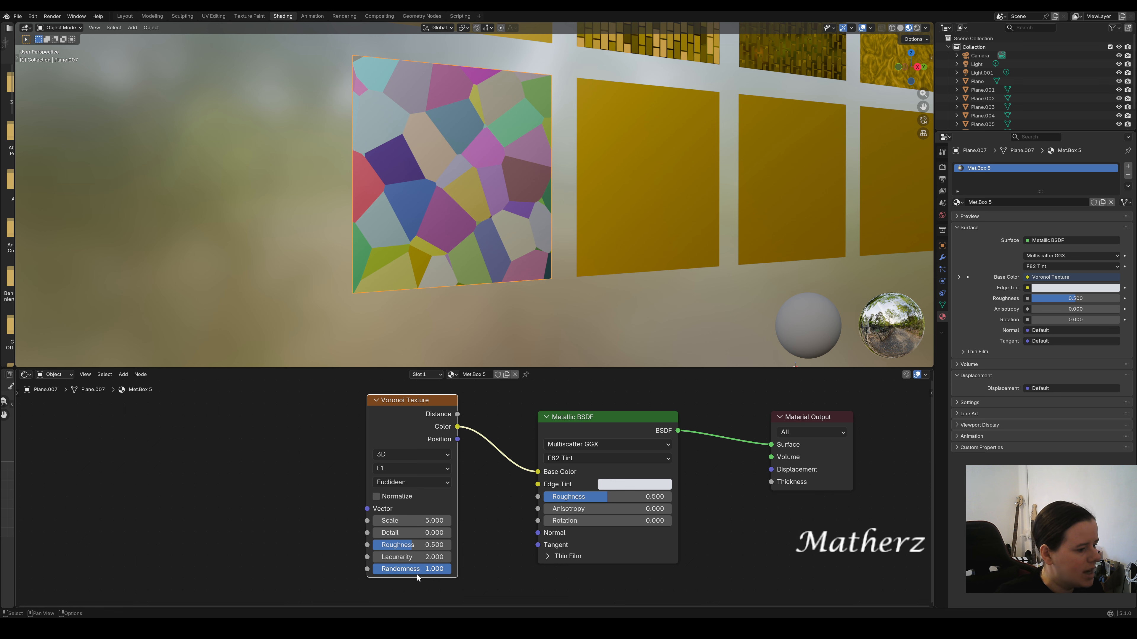
Test the Voronoi Texture's Randomness at 0 and back at 1, and set Scale to 19.7, Detail to 0 and Roughness to 0.431.
{"action": "left_click_drag", "start_coordinate": [449, 572], "coordinate": [372, 569]}
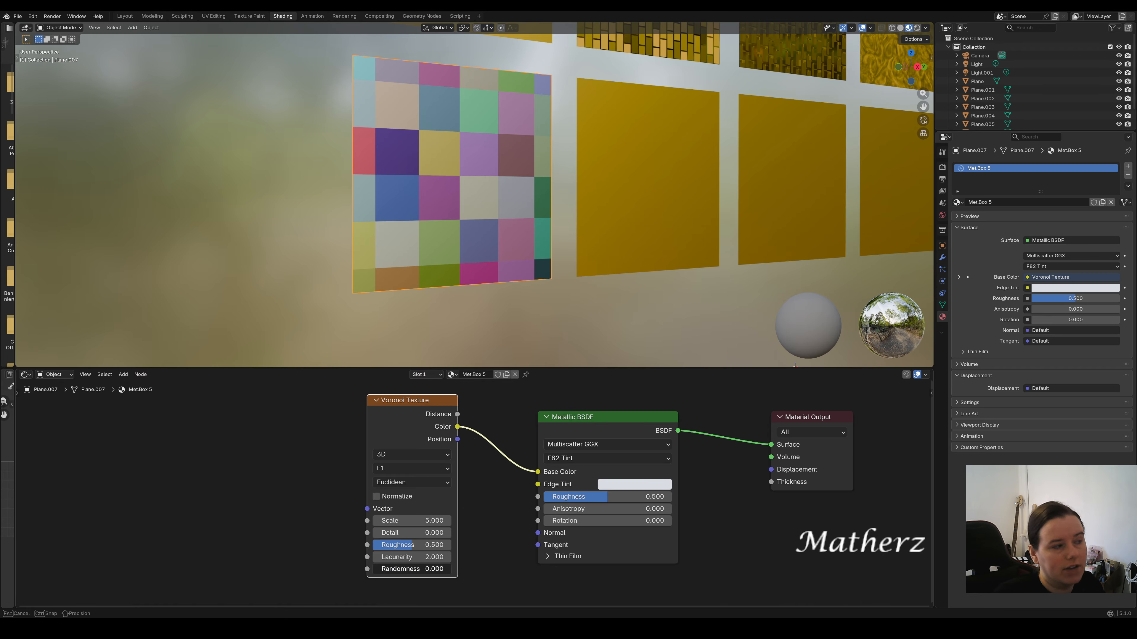
{"action": "left_click_drag", "start_coordinate": [373, 570], "coordinate": [449, 570]}
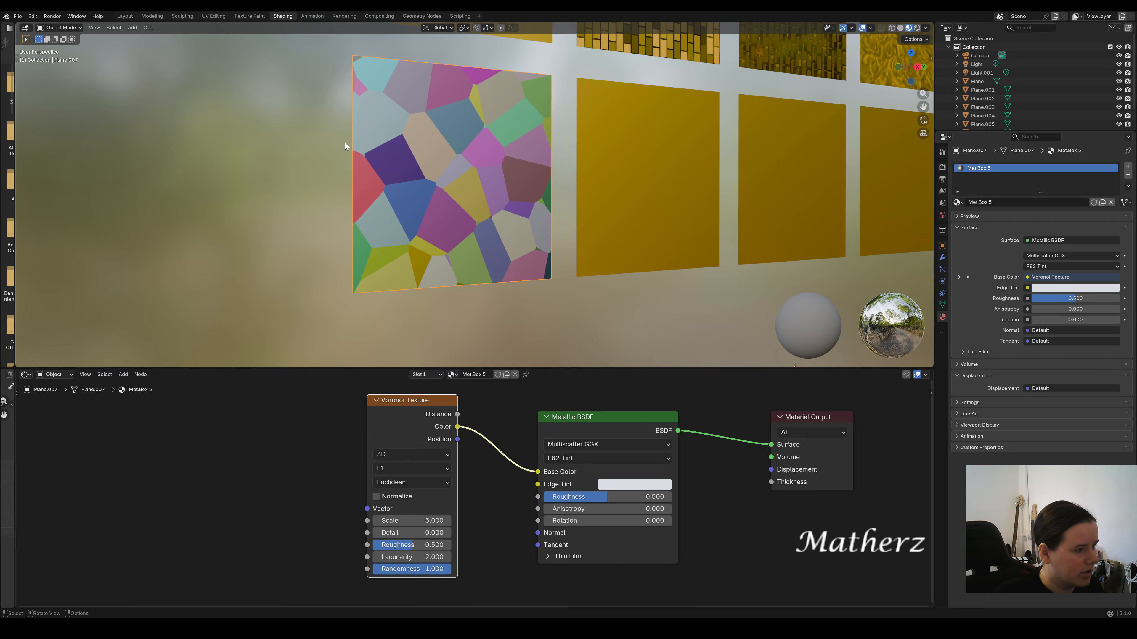
{"action": "left_click_drag", "start_coordinate": [412, 546], "coordinate": [402, 522]}
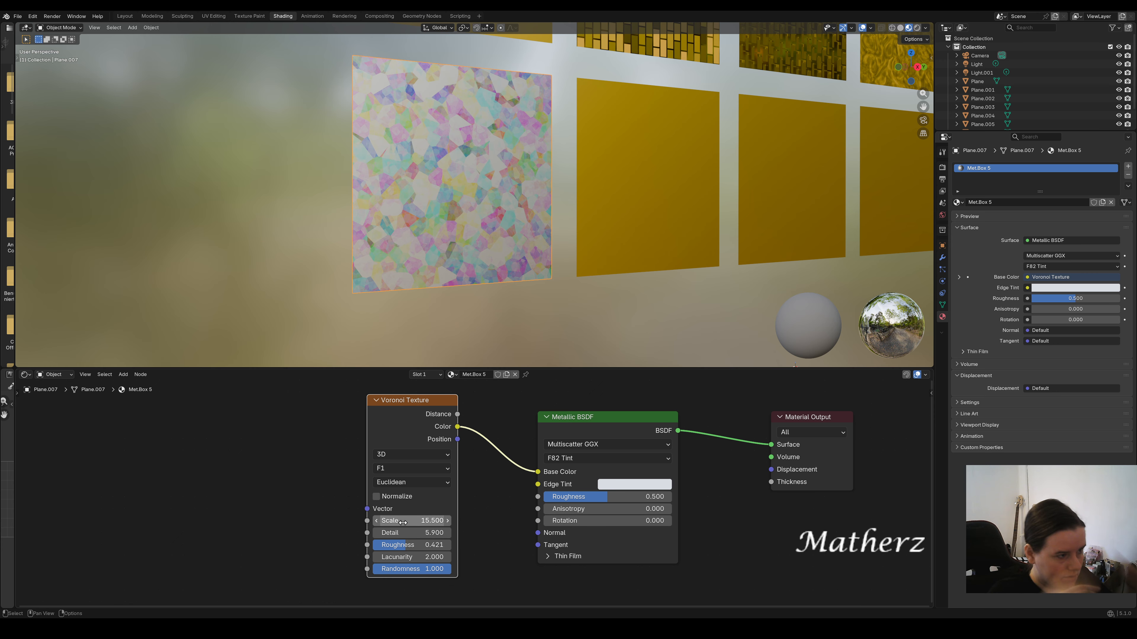
{"action": "left_click_drag", "start_coordinate": [403, 522], "coordinate": [407, 545]}
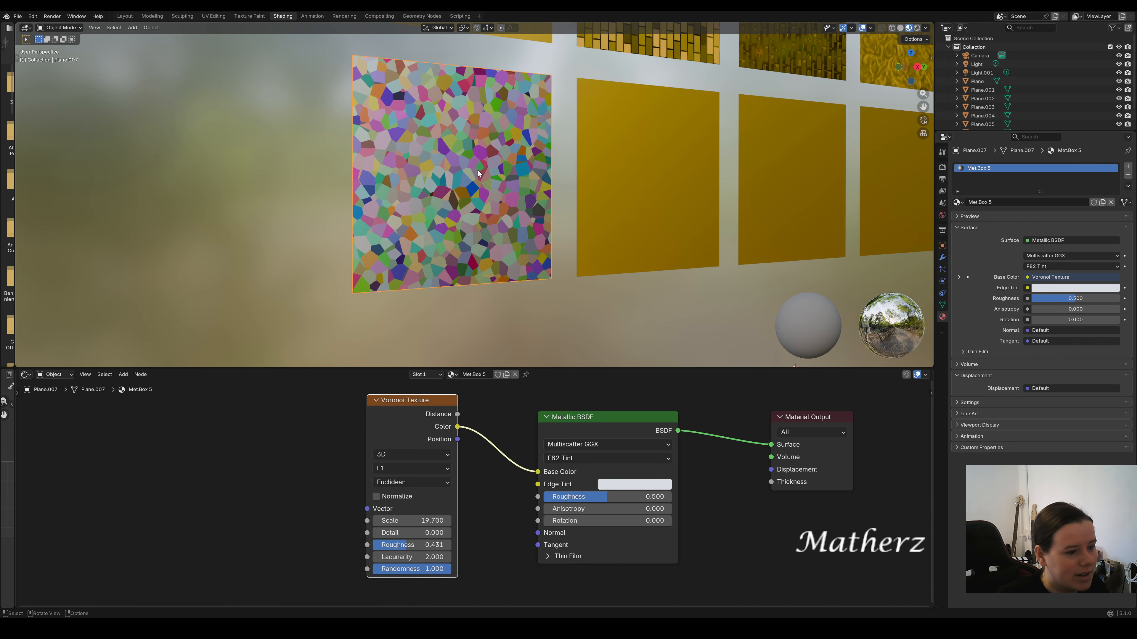
Try the Voronoi Texture's Color link on the Metallic BSDF's Rotation instead of Base Color, and reroute it to Roughness.
{"action": "left_click_drag", "start_coordinate": [537, 472], "coordinate": [538, 522]}
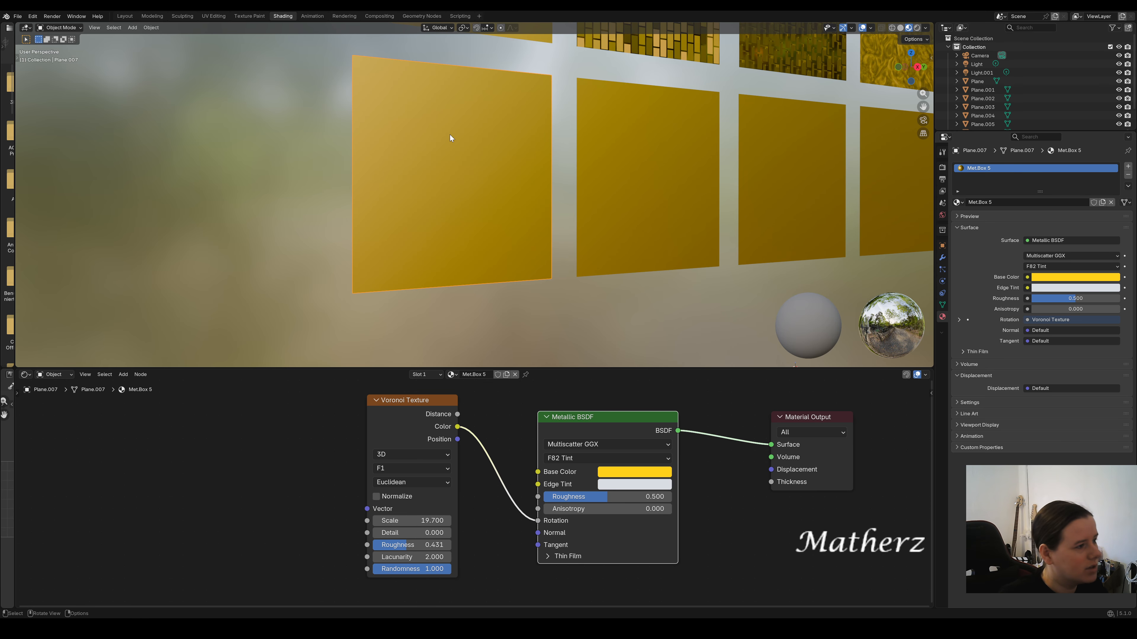
{"action": "middle_click_drag", "start_coordinate": [449, 134], "coordinate": [461, 171]}
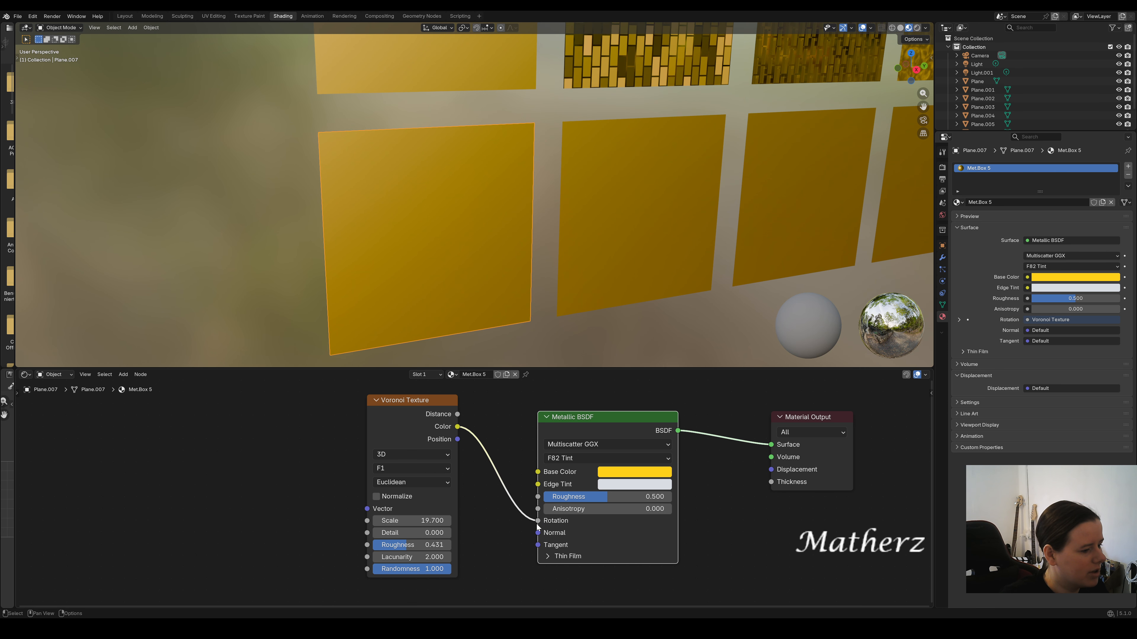
{"action": "left_click_drag", "start_coordinate": [538, 525], "coordinate": [538, 496]}
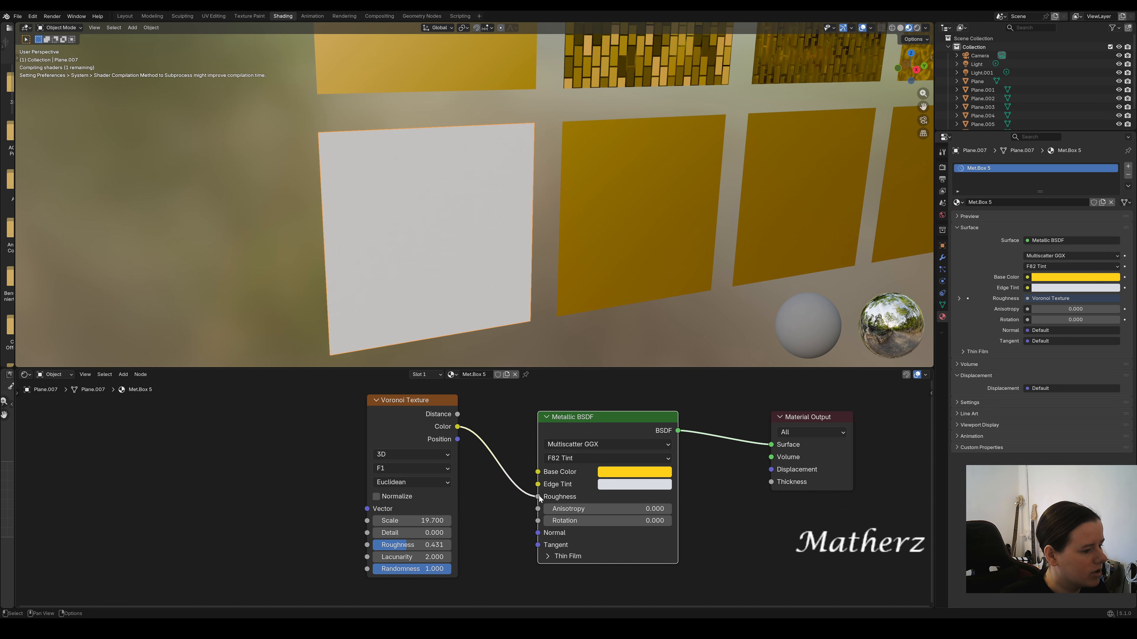
Duplicate the Met.Box 5 material on the first lower-row plane and name the copy "Met.Box 6 voni ex".
{"action": "middle_click_drag", "start_coordinate": [520, 248], "coordinate": [431, 218]}
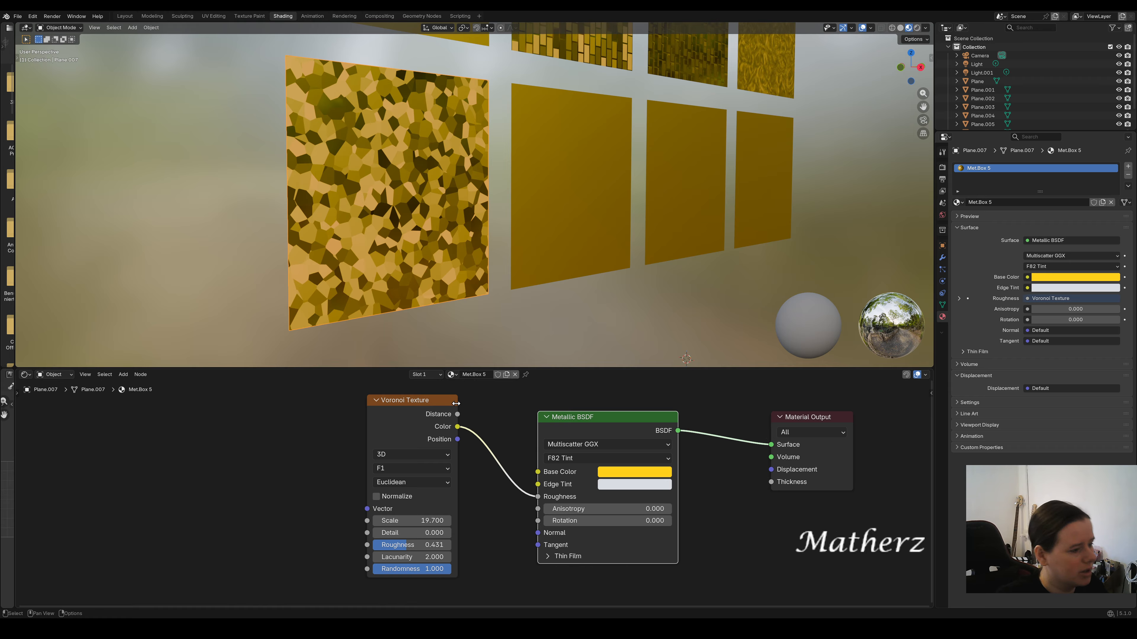
{"action": "left_click", "coordinate": [507, 374]}
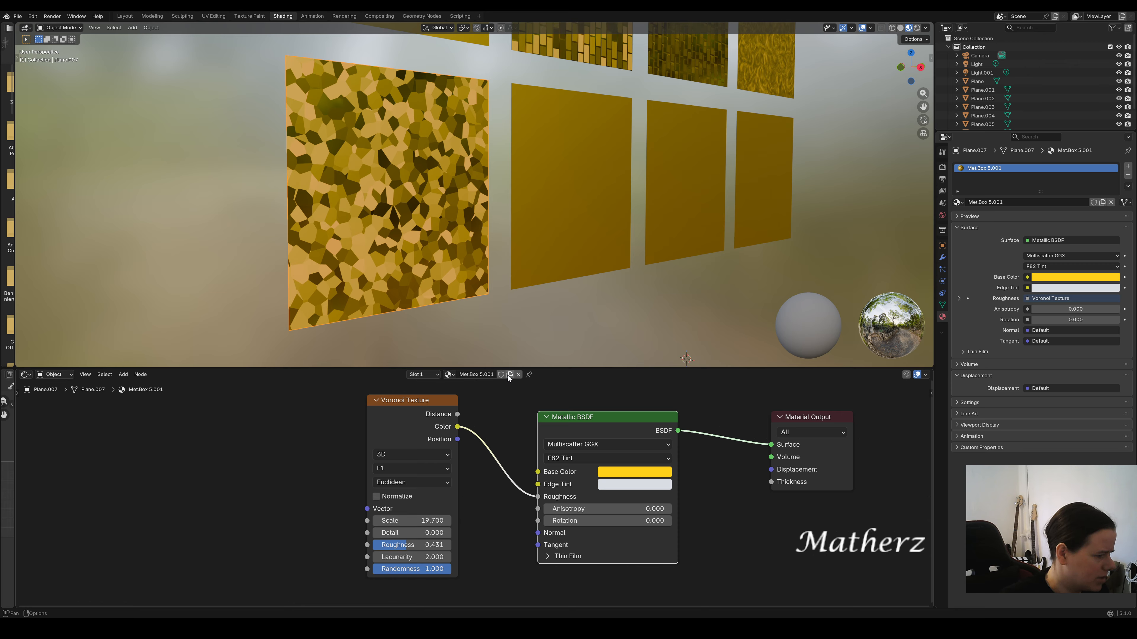
{"action": "left_click", "coordinate": [490, 375]}
{"action": "left_click", "coordinate": [471, 375]}
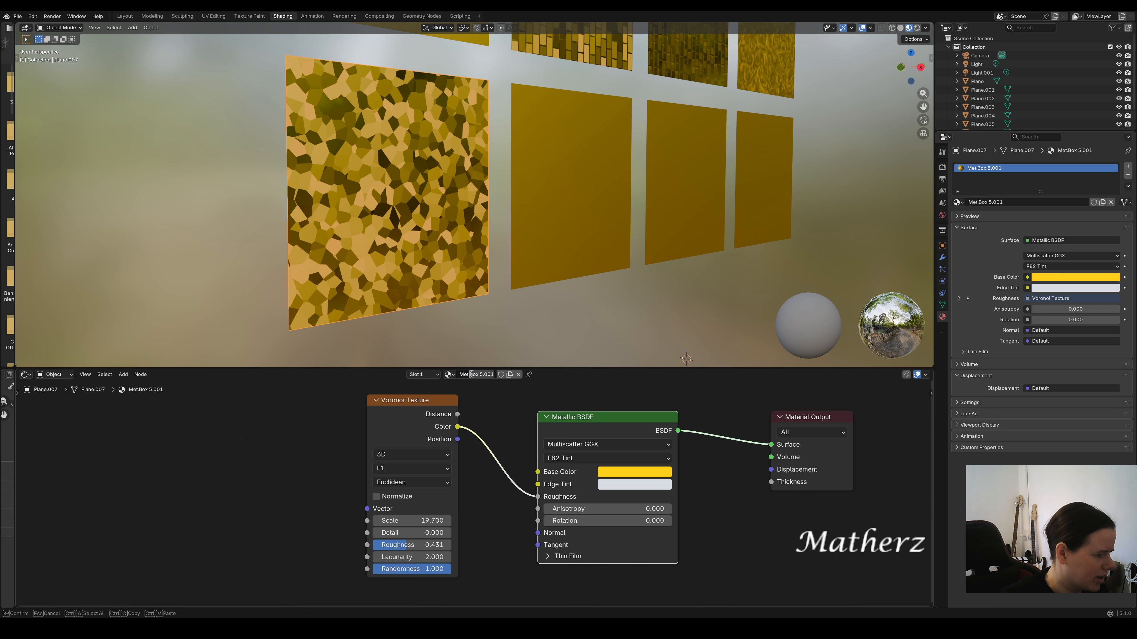
{"action": "key", "text": "shift+End"}
{"action": "key", "text": "Delete"}
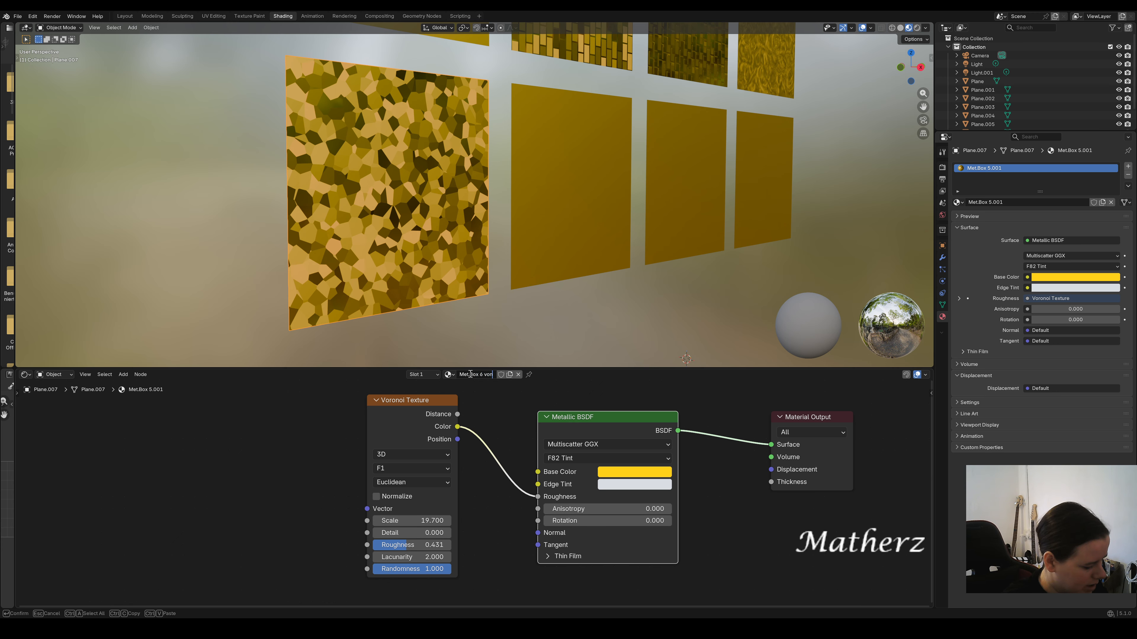
{"action": "type", "text": "Box 6 voni e"}
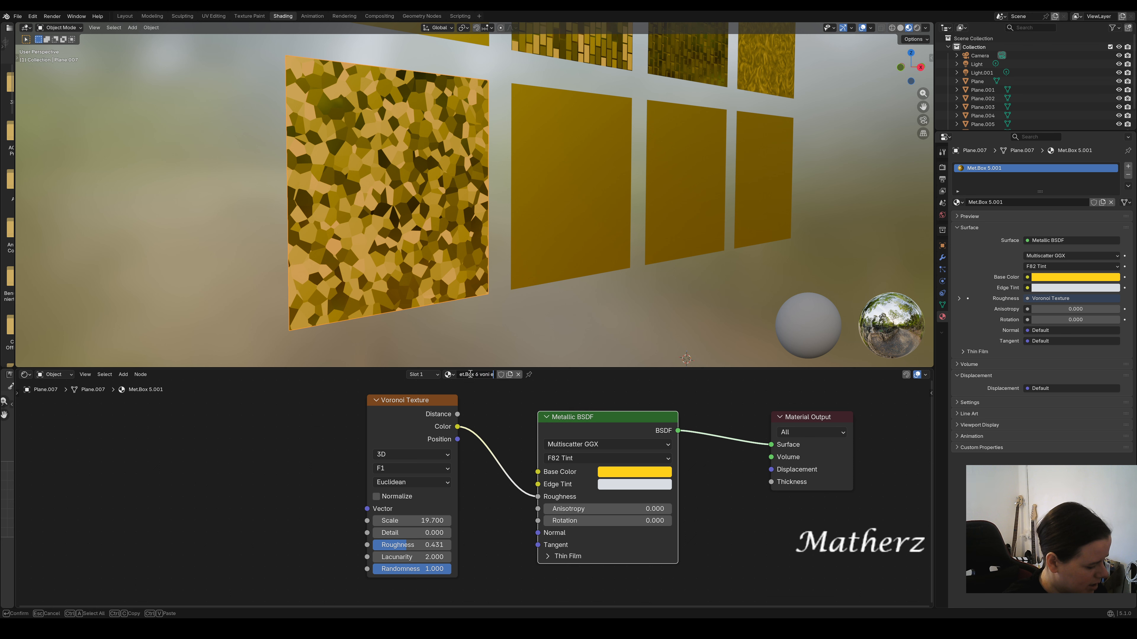
{"action": "type", "text": "x"}
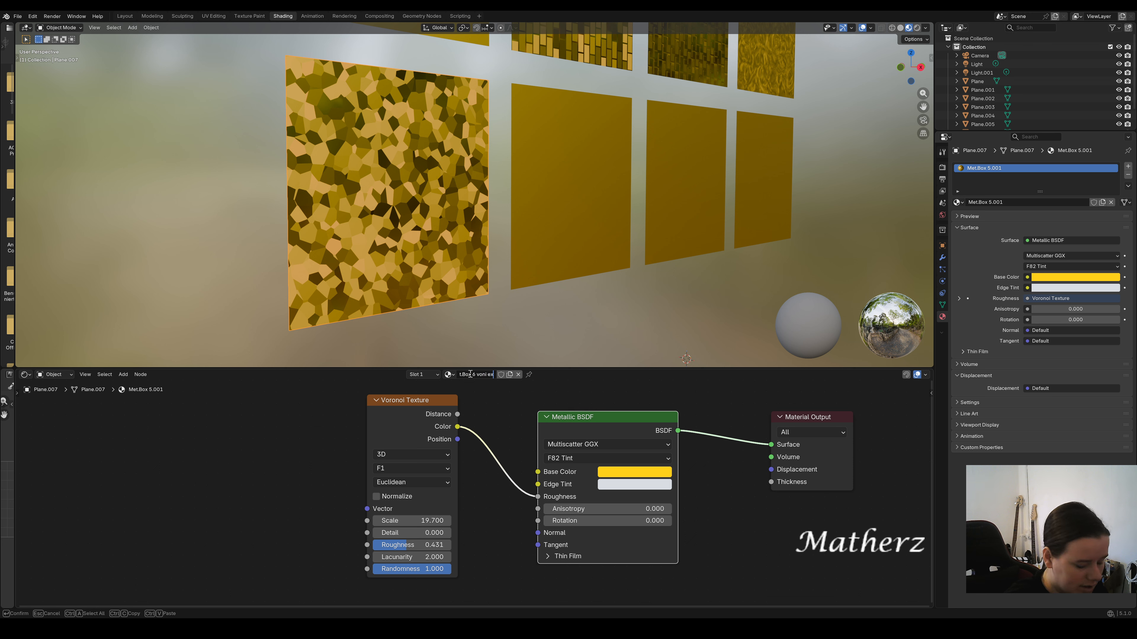
{"action": "key", "text": "Return"}
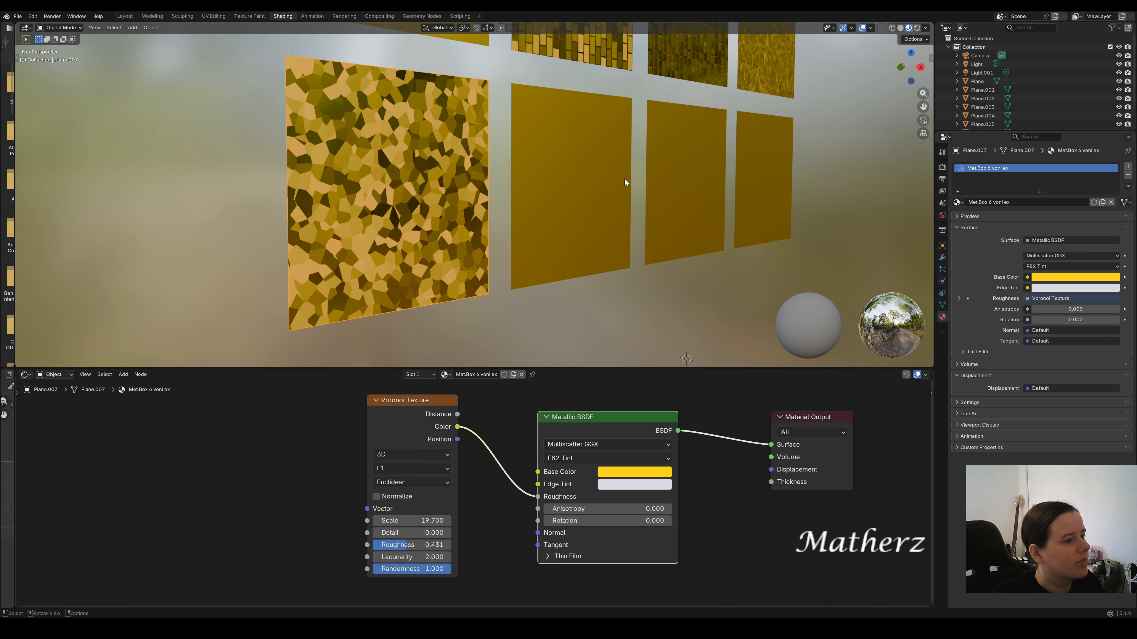
Assign the Met.Box 5 material back to the first plane in the lower row.
{"action": "middle_click_drag", "start_coordinate": [624, 179], "coordinate": [572, 228], "text": "shift"}
{"action": "left_click", "coordinate": [572, 228]}
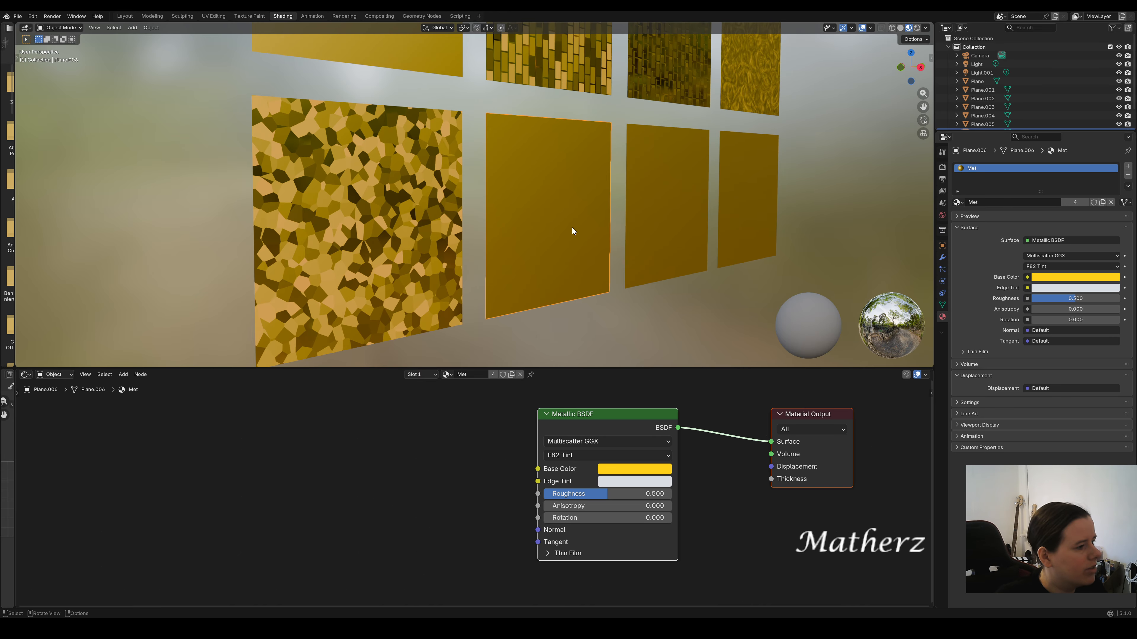
{"action": "left_click", "coordinate": [413, 167]}
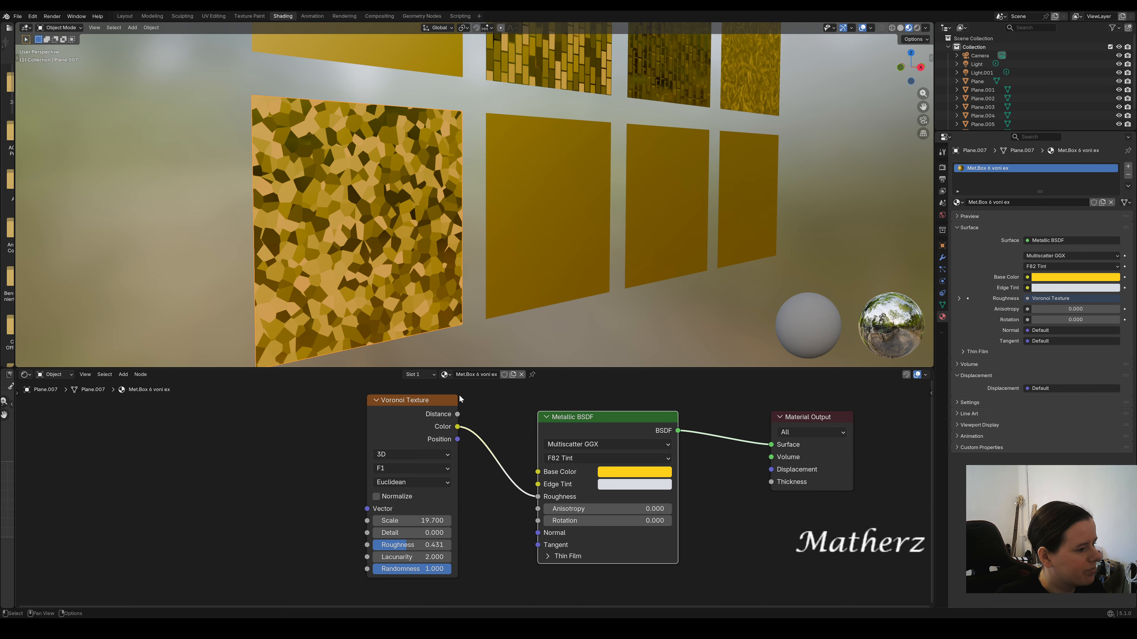
{"action": "left_click", "coordinate": [451, 375]}
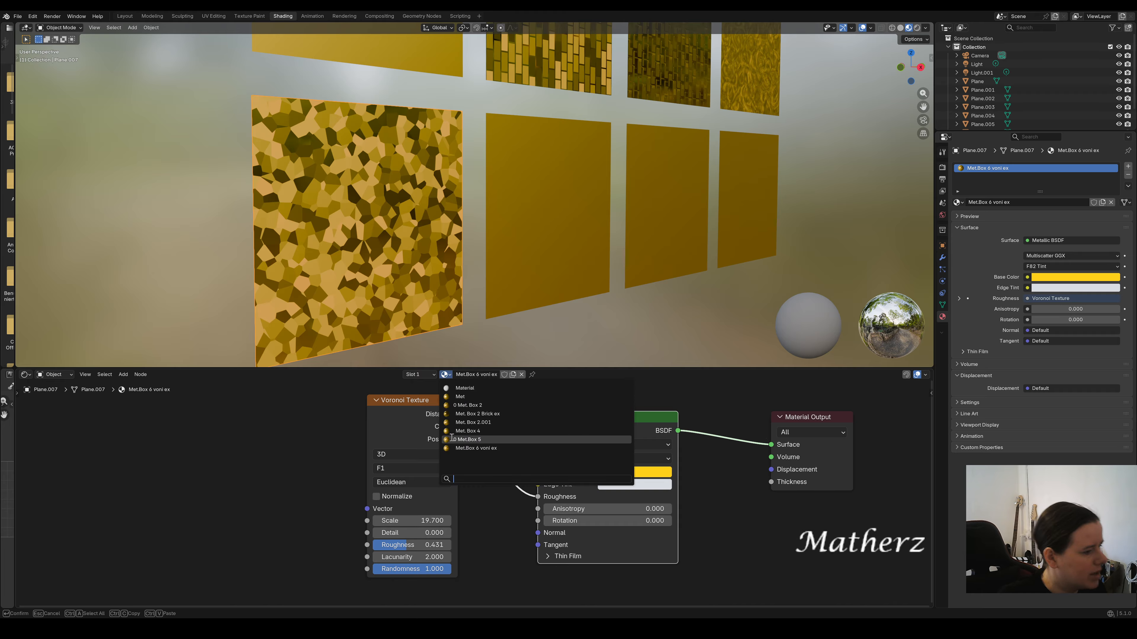
{"action": "left_click", "coordinate": [505, 441]}
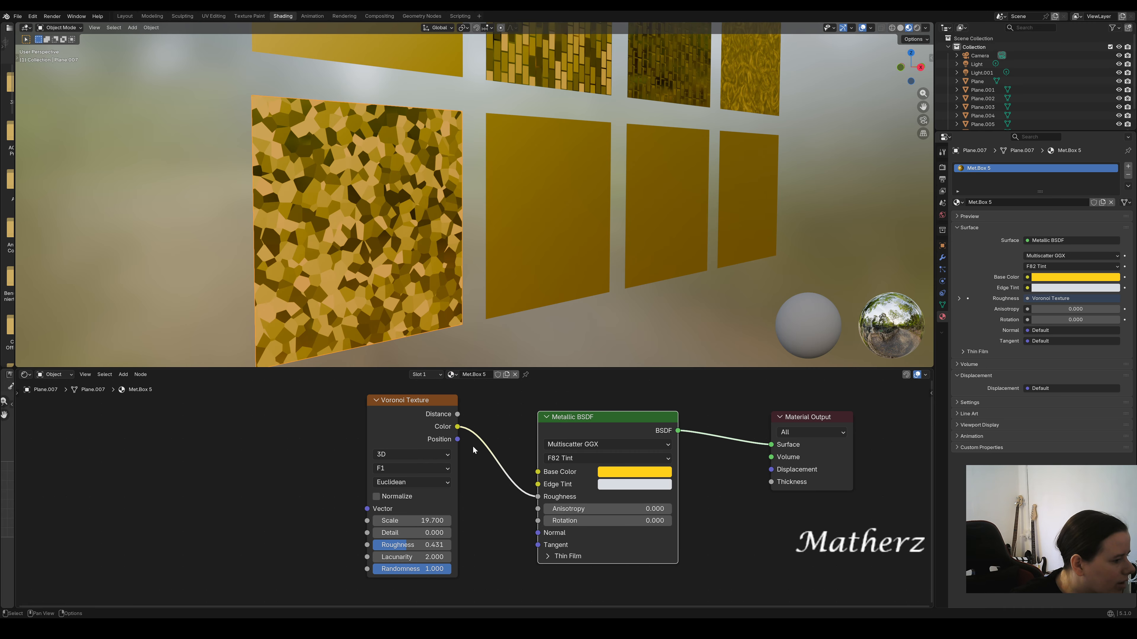
Assign the "Met.Box 6 voni ex" material to the second plane in the lower row.
{"action": "left_click", "coordinate": [546, 182]}
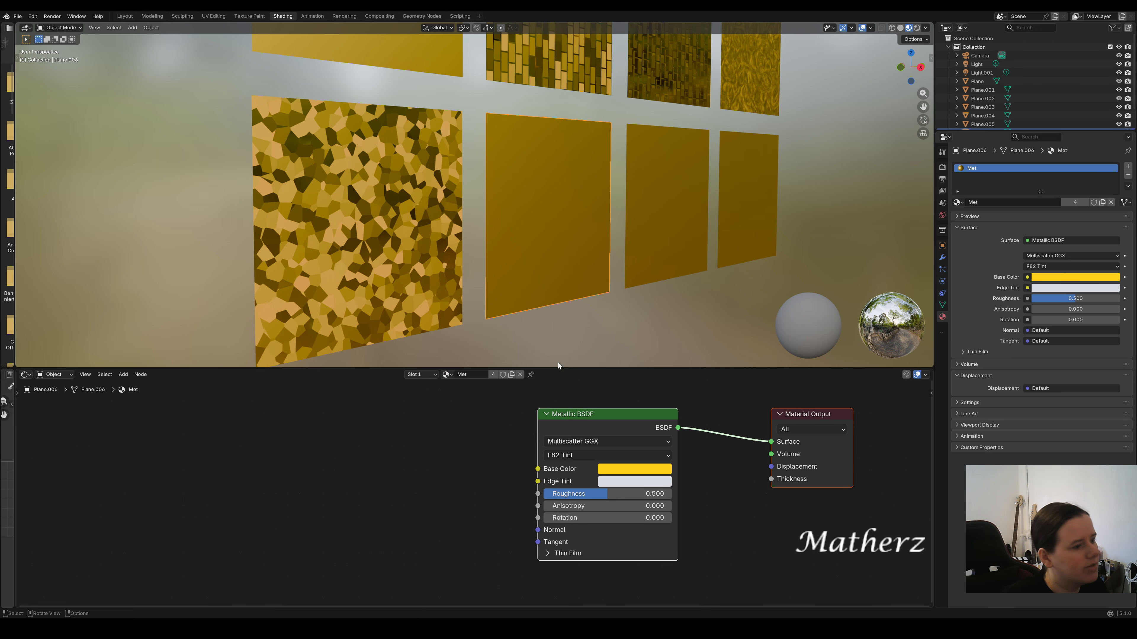
{"action": "left_click", "coordinate": [447, 376]}
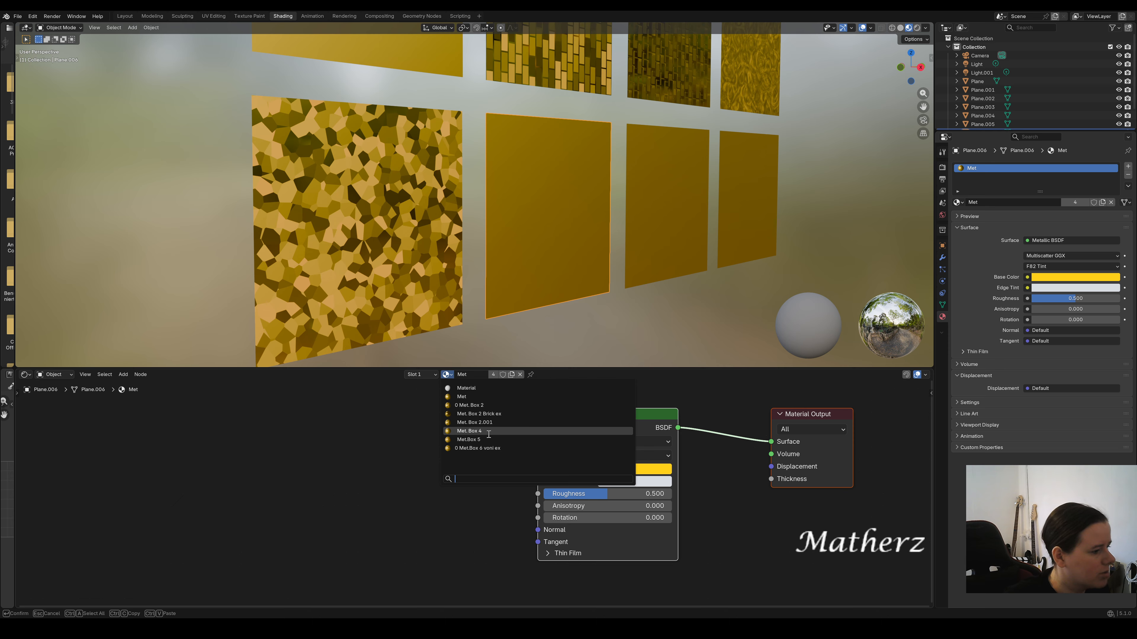
{"action": "left_click", "coordinate": [527, 448]}
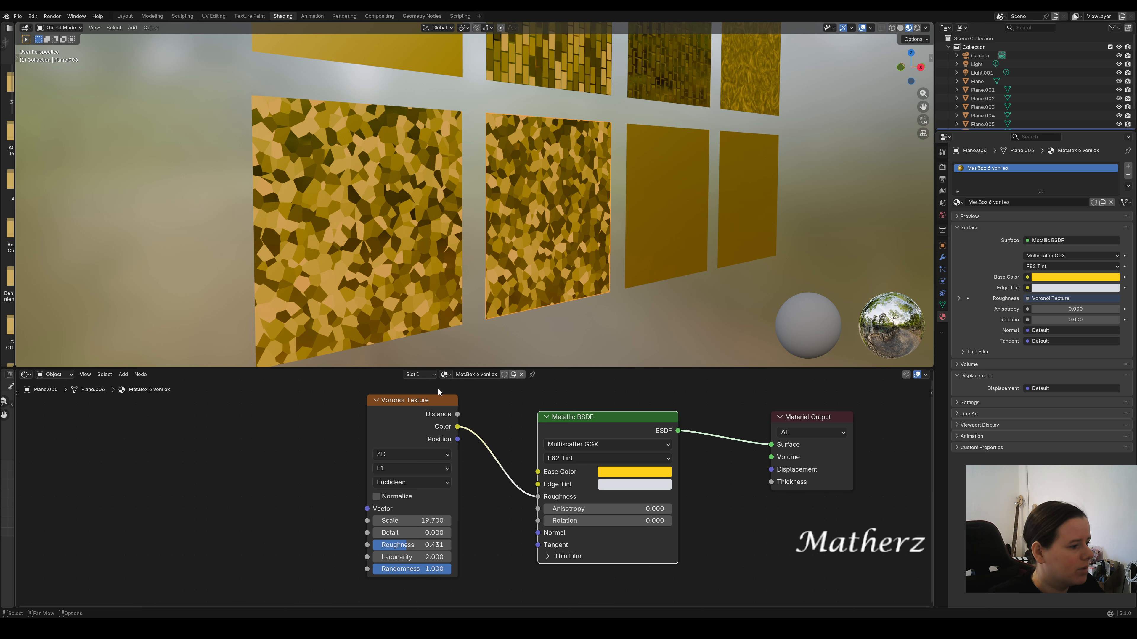
Insert a Bump node between the Voronoi Texture and the Metallic BSDF's Roughness, with the Voronoi Color feeding the Bump's Height.
{"action": "left_click_drag", "start_coordinate": [445, 400], "coordinate": [267, 409]}
{"action": "left_click", "coordinate": [120, 376]}
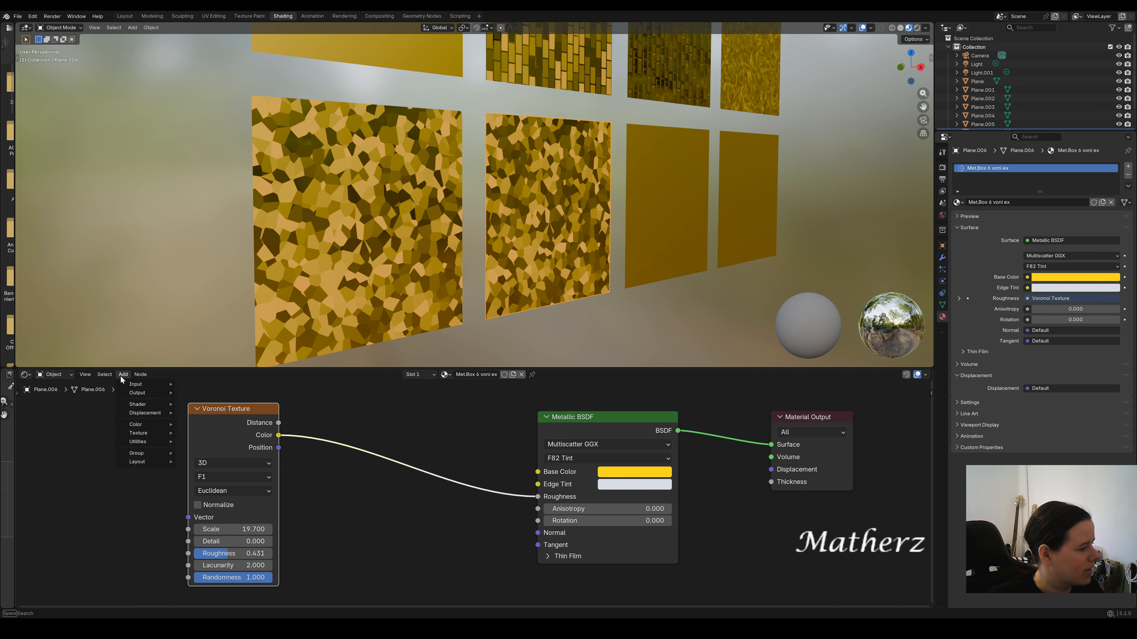
{"action": "type", "text": "bump"}
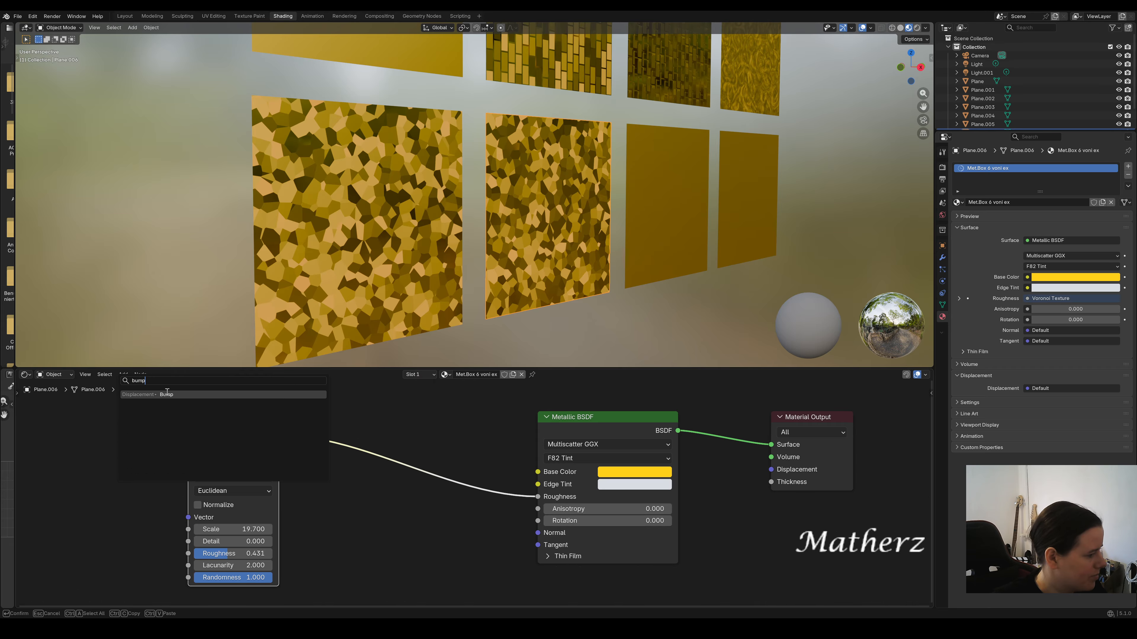
{"action": "key", "text": "Return"}
{"action": "left_click", "coordinate": [405, 437]}
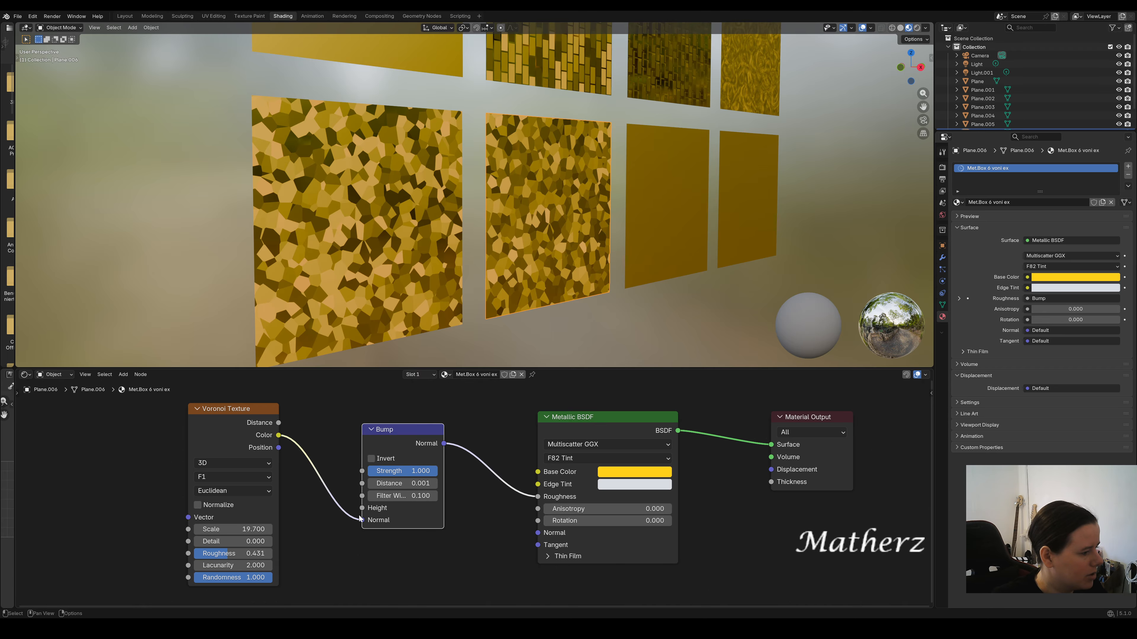
{"action": "left_click_drag", "start_coordinate": [362, 520], "coordinate": [362, 508]}
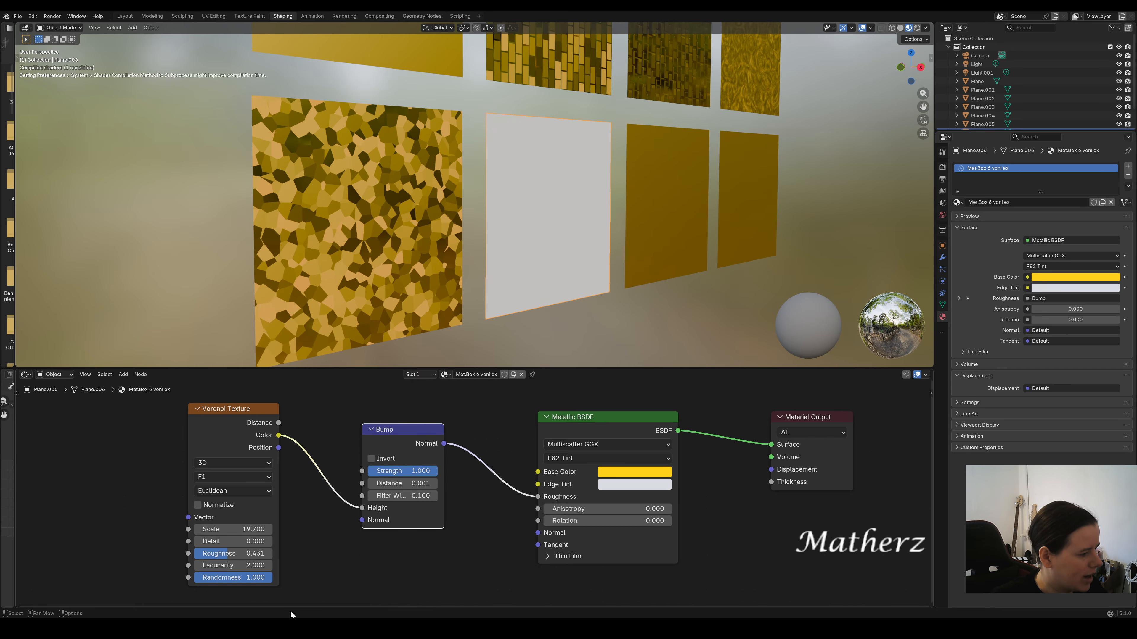
Set the Bump node's Filter Width to 10 and its Distance to 3.701.
{"action": "middle_click_drag", "start_coordinate": [705, 267], "coordinate": [632, 251]}
{"action": "scroll", "coordinate": [570, 232], "scroll_direction": "up", "scroll_amount": 3}
{"action": "middle_click_drag", "start_coordinate": [563, 264], "coordinate": [541, 286]}
{"action": "left_click_drag", "start_coordinate": [391, 496], "coordinate": [542, 496]}
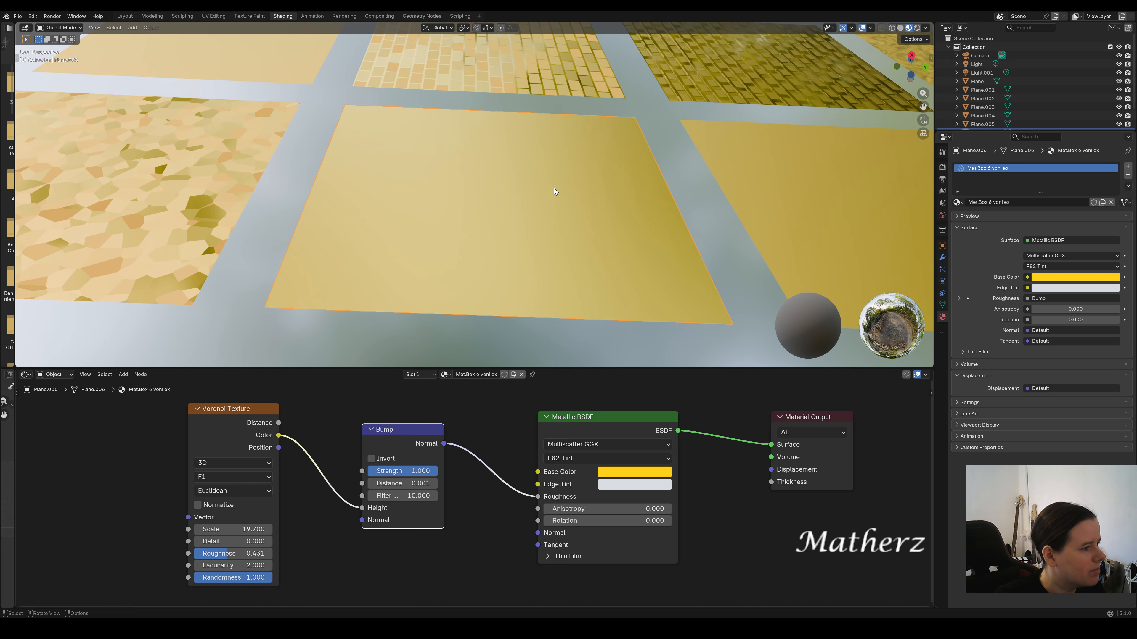
{"action": "middle_click_drag", "start_coordinate": [554, 188], "coordinate": [517, 282]}
{"action": "scroll", "coordinate": [518, 283], "scroll_direction": "up", "scroll_amount": 2}
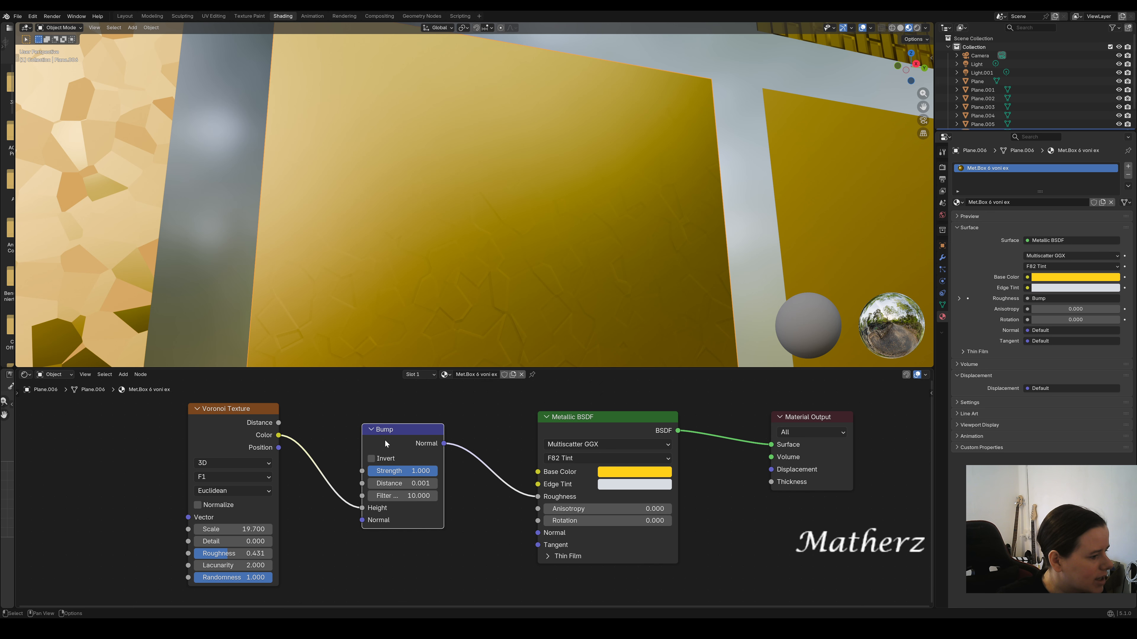
{"action": "left_click_drag", "start_coordinate": [401, 496], "coordinate": [453, 484]}
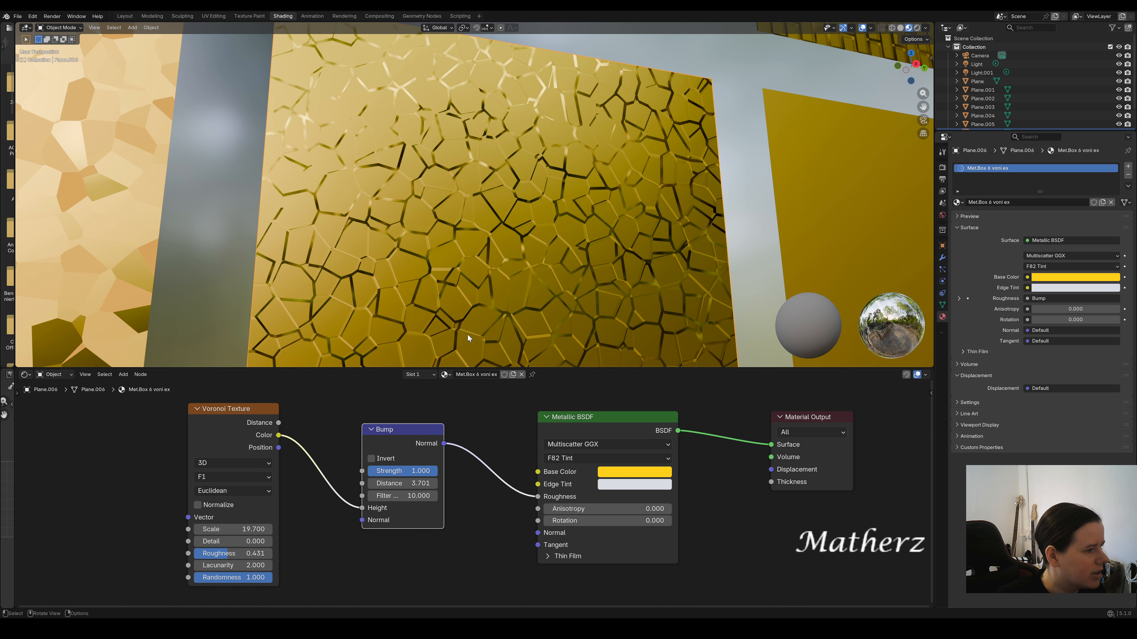
Check the bumped plane from several angles and raise the Bump node's Distance to 31.401.
{"action": "scroll", "coordinate": [476, 303], "scroll_direction": "down", "scroll_amount": 4}
{"action": "scroll", "coordinate": [480, 299], "scroll_direction": "up", "scroll_amount": 3}
{"action": "middle_click_drag", "start_coordinate": [481, 295], "coordinate": [516, 352]}
{"action": "middle_click_drag", "start_coordinate": [449, 254], "coordinate": [428, 236]}
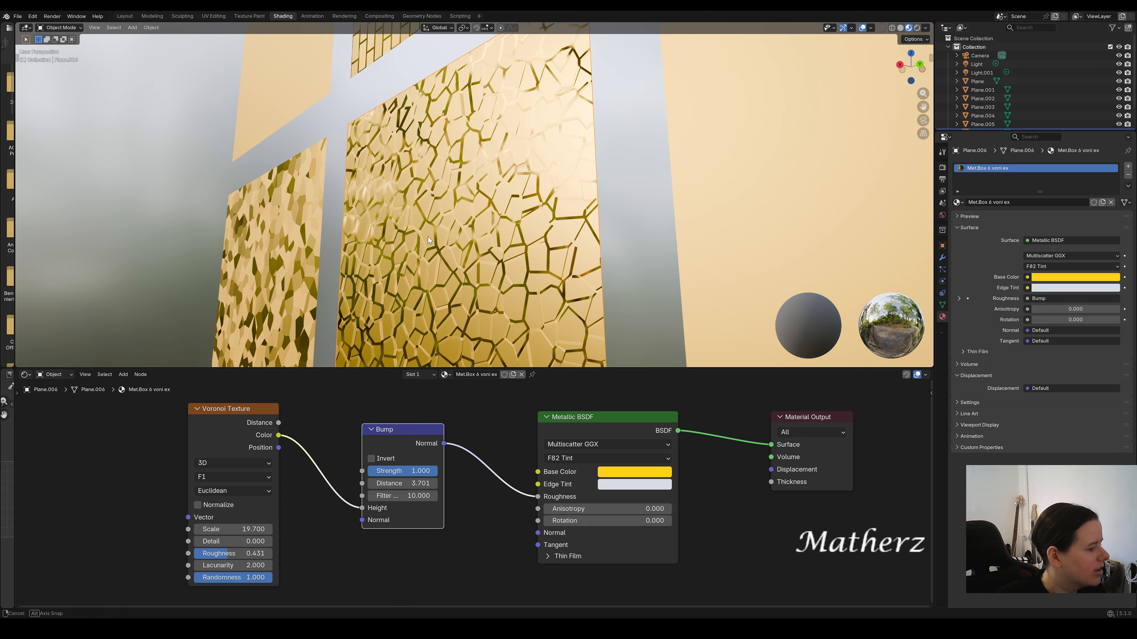
{"action": "left_click_drag", "start_coordinate": [390, 484], "coordinate": [425, 471]}
{"action": "scroll", "coordinate": [475, 275], "scroll_direction": "down", "scroll_amount": 3}
{"action": "middle_click_drag", "start_coordinate": [476, 275], "coordinate": [627, 264]}
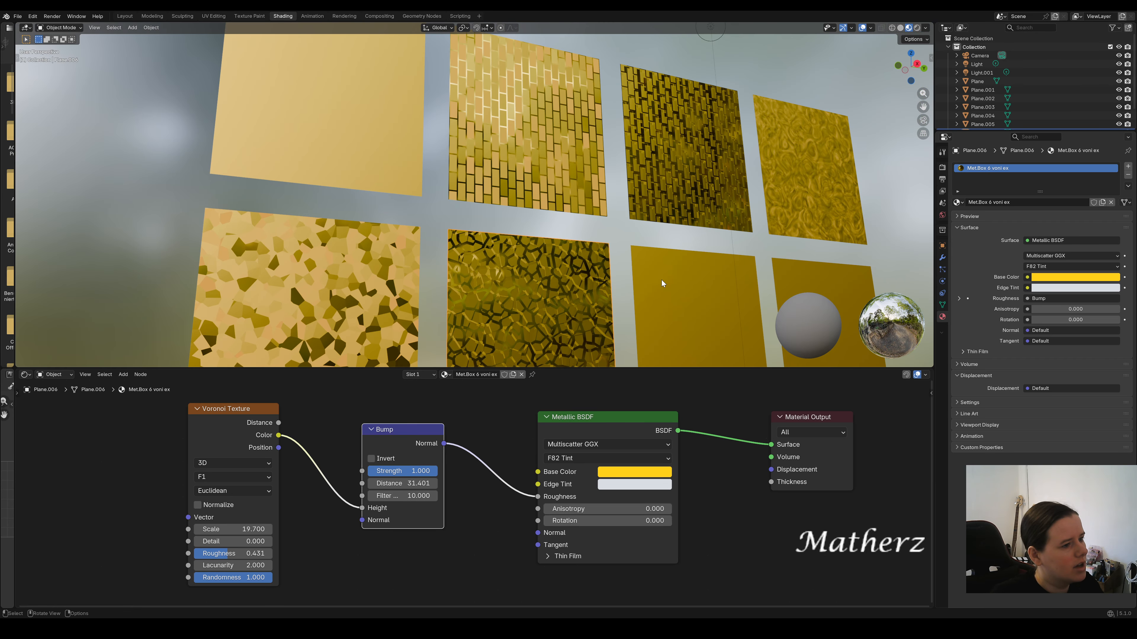
Select the third plane in the lower row.
{"action": "middle_click_drag", "start_coordinate": [710, 250], "coordinate": [529, 129], "text": "shift"}
{"action": "scroll", "coordinate": [531, 181], "scroll_direction": "up", "scroll_amount": 3}
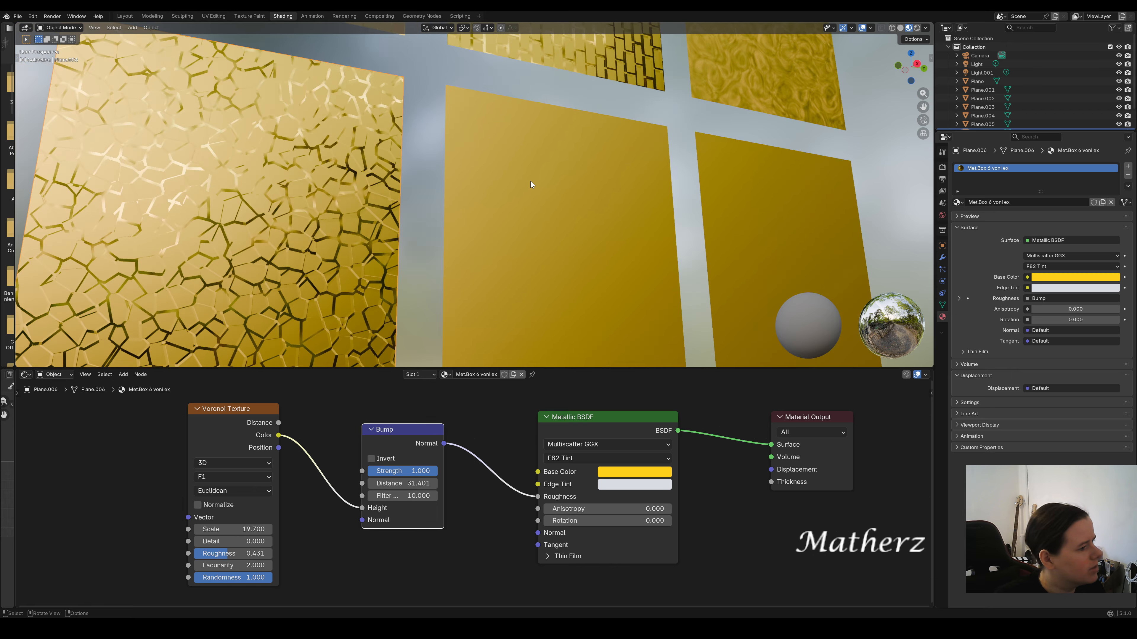
{"action": "left_click", "coordinate": [557, 229]}
{"action": "middle_click_drag", "start_coordinate": [630, 292], "coordinate": [542, 251]}
Try a Magic Texture node with its Color linked to the Metallic BSDF's Base Color, and remove the link and node again.
{"action": "left_click", "coordinate": [123, 375]}
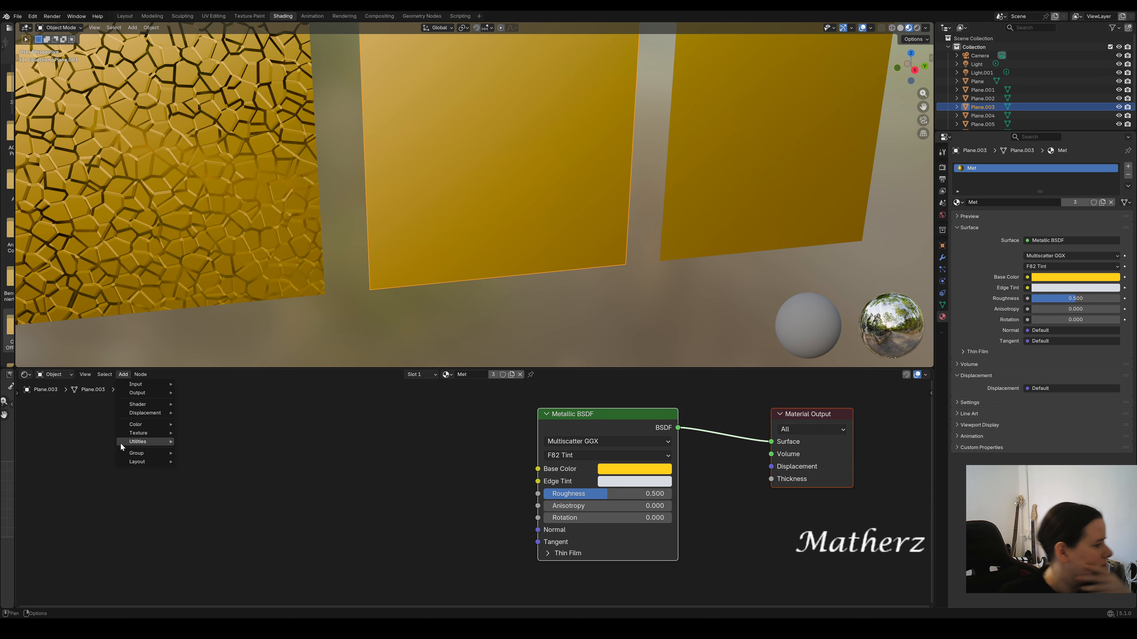
{"action": "mouse_move", "coordinate": [137, 436]}
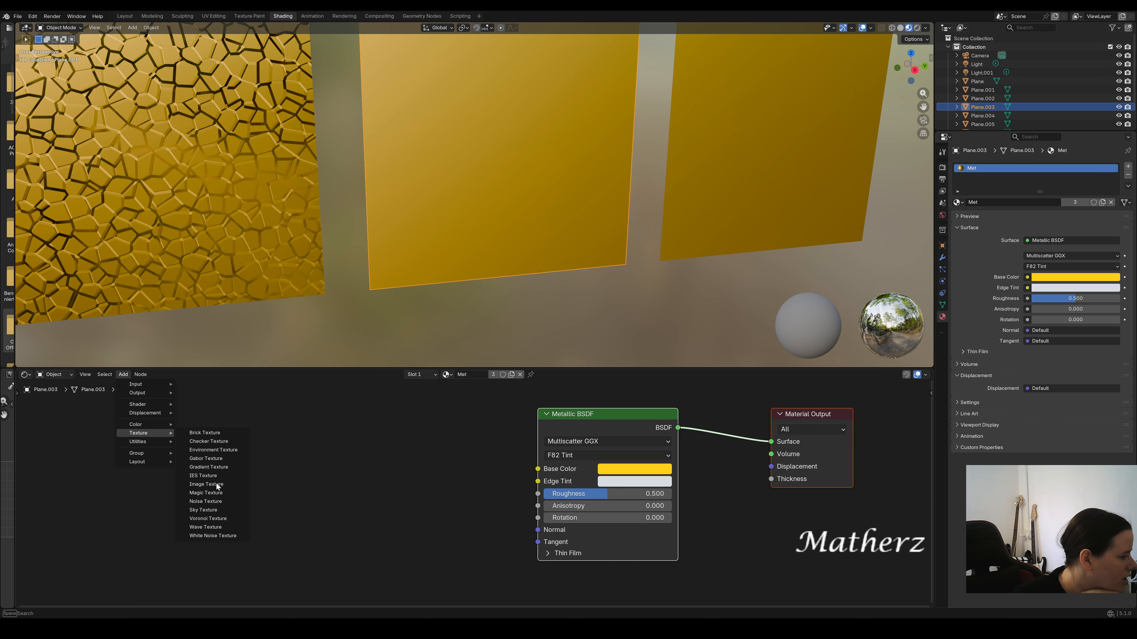
{"action": "left_click", "coordinate": [209, 493]}
{"action": "left_click", "coordinate": [327, 449]}
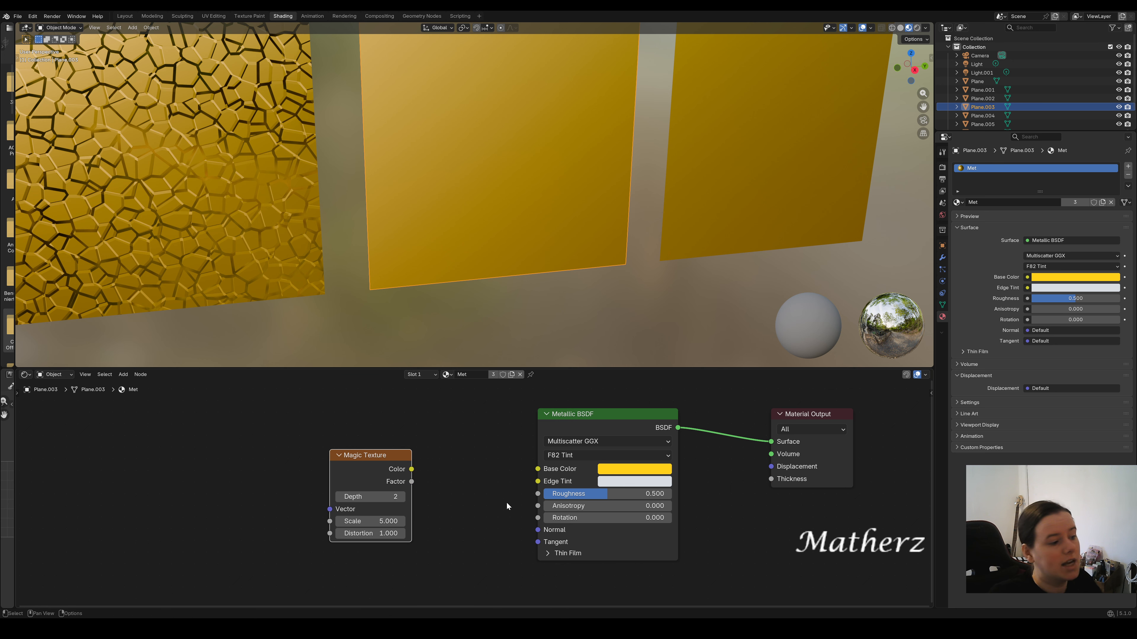
{"action": "middle_click_drag", "start_coordinate": [558, 211], "coordinate": [563, 177]}
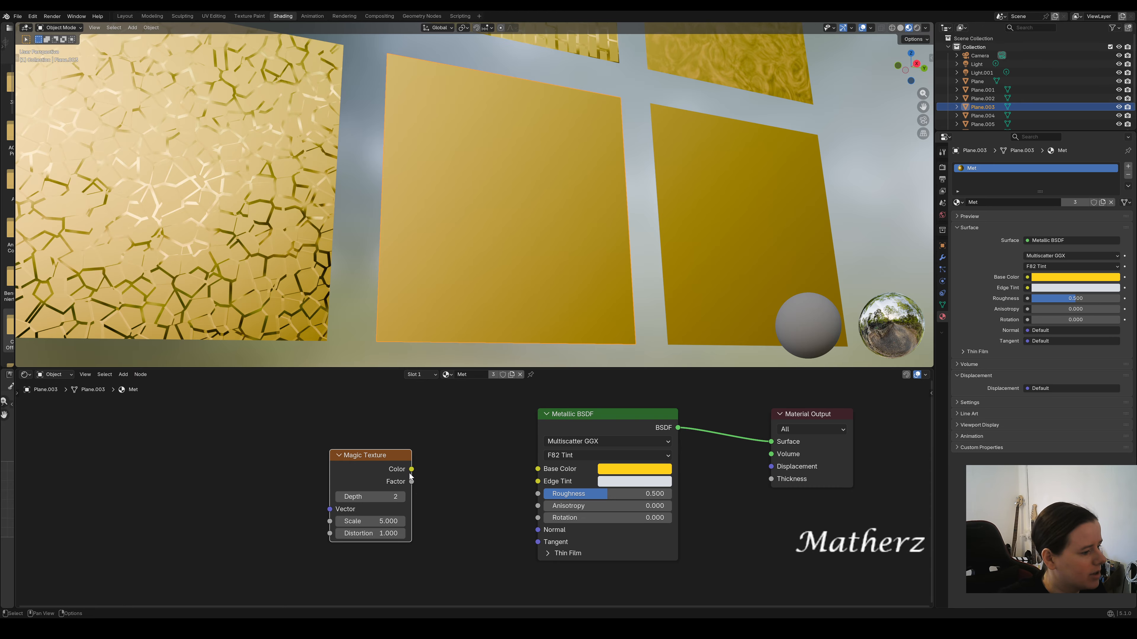
{"action": "left_click_drag", "start_coordinate": [411, 470], "coordinate": [537, 470]}
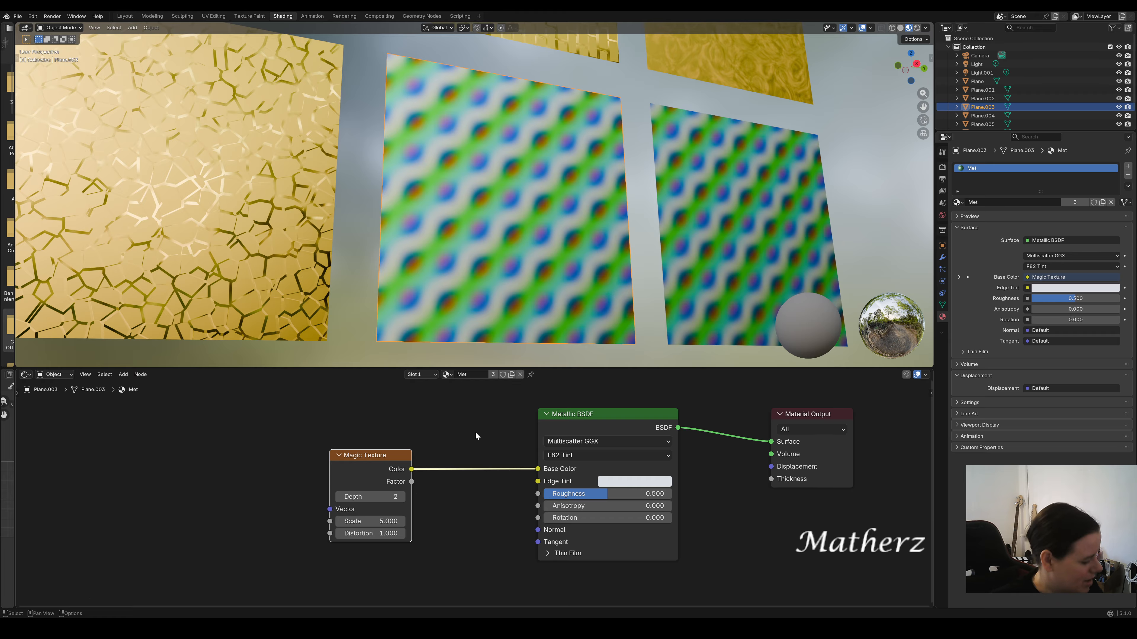
{"action": "key", "text": "ctrl+z"}
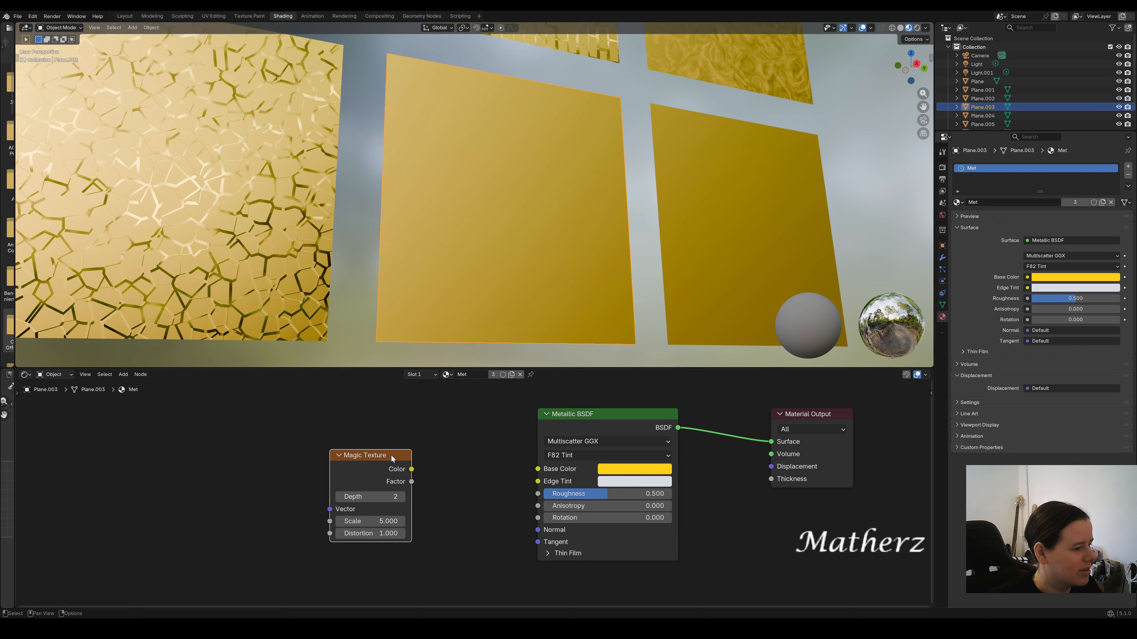
{"action": "key", "text": "x"}
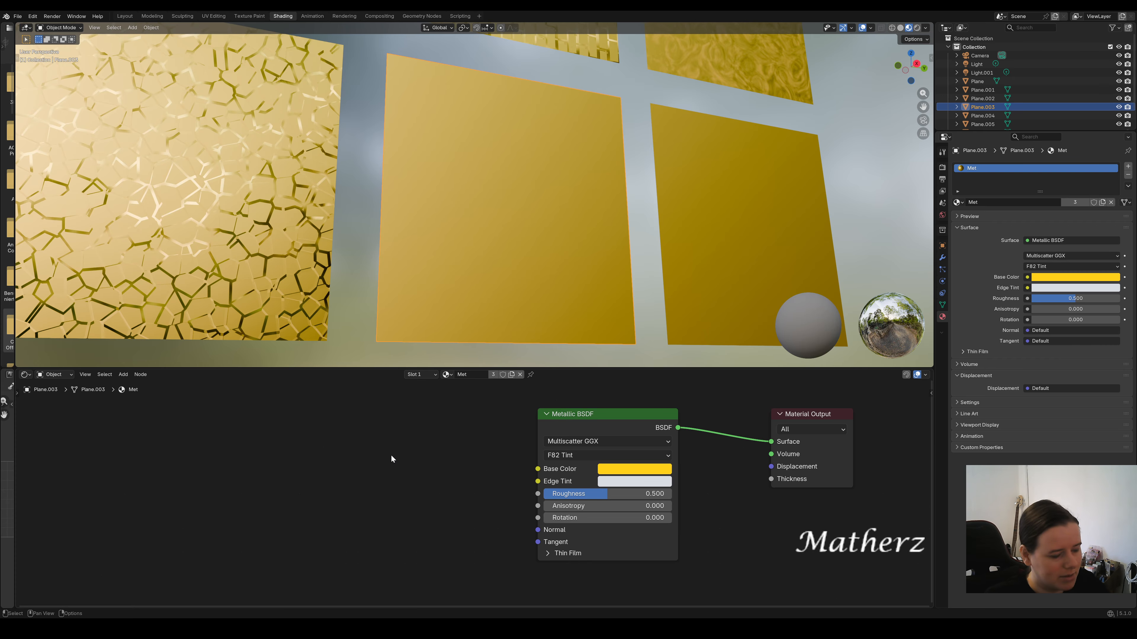
Duplicate the Met material on the third lower-row plane and name the copy "Met.Box 7".
{"action": "left_click", "coordinate": [511, 374]}
{"action": "left_click", "coordinate": [486, 373]}
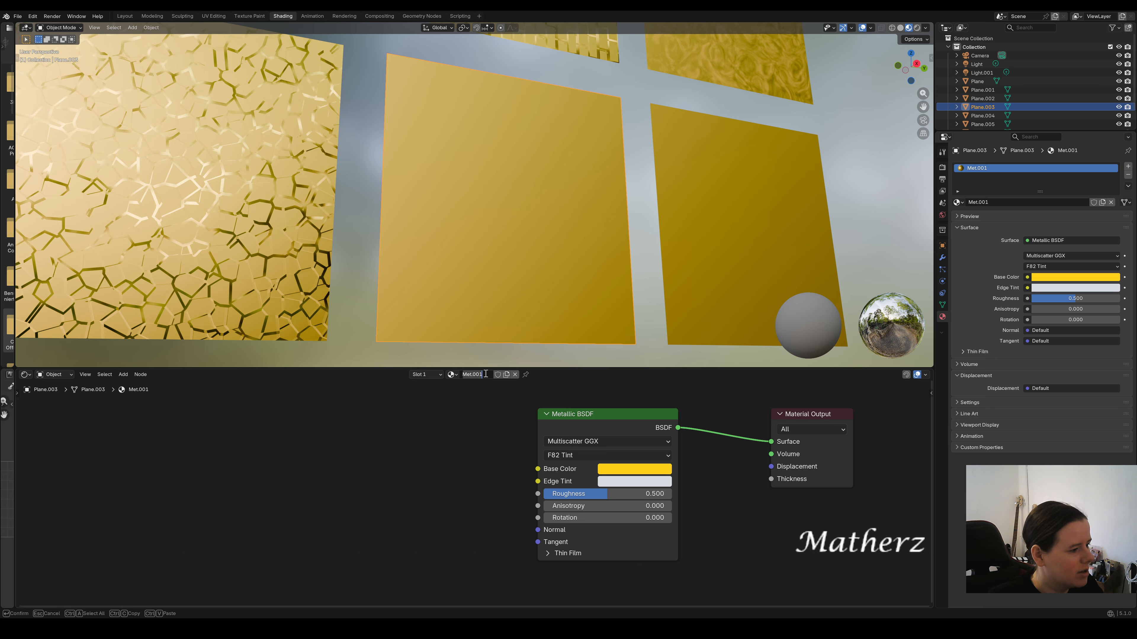
{"action": "left_click", "coordinate": [475, 375]}
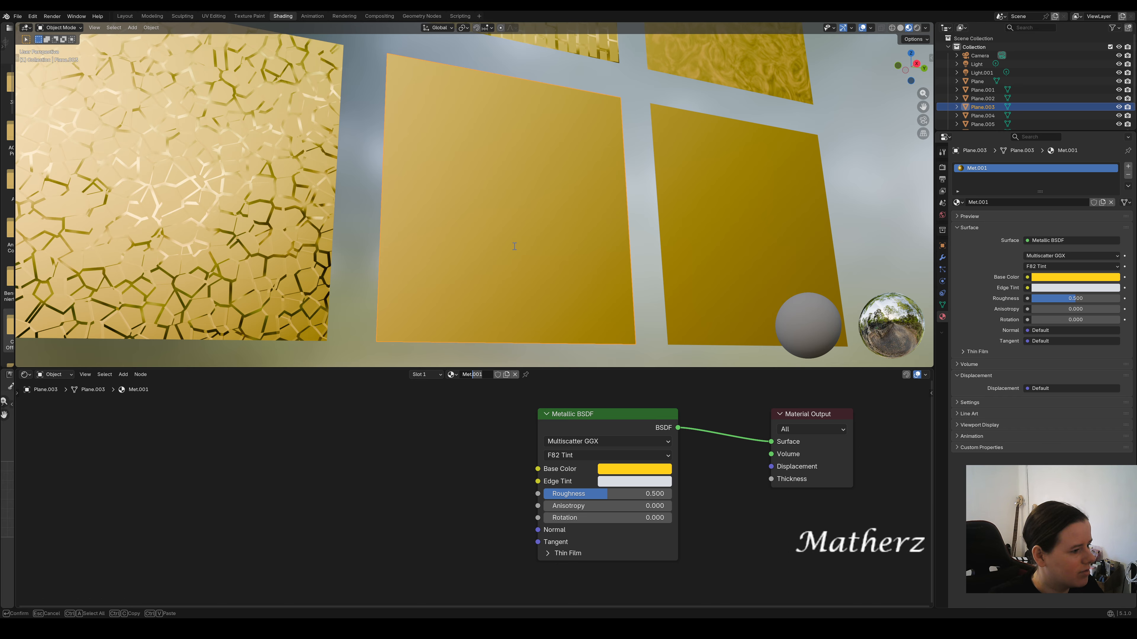
{"action": "key", "text": "BackSpace"}
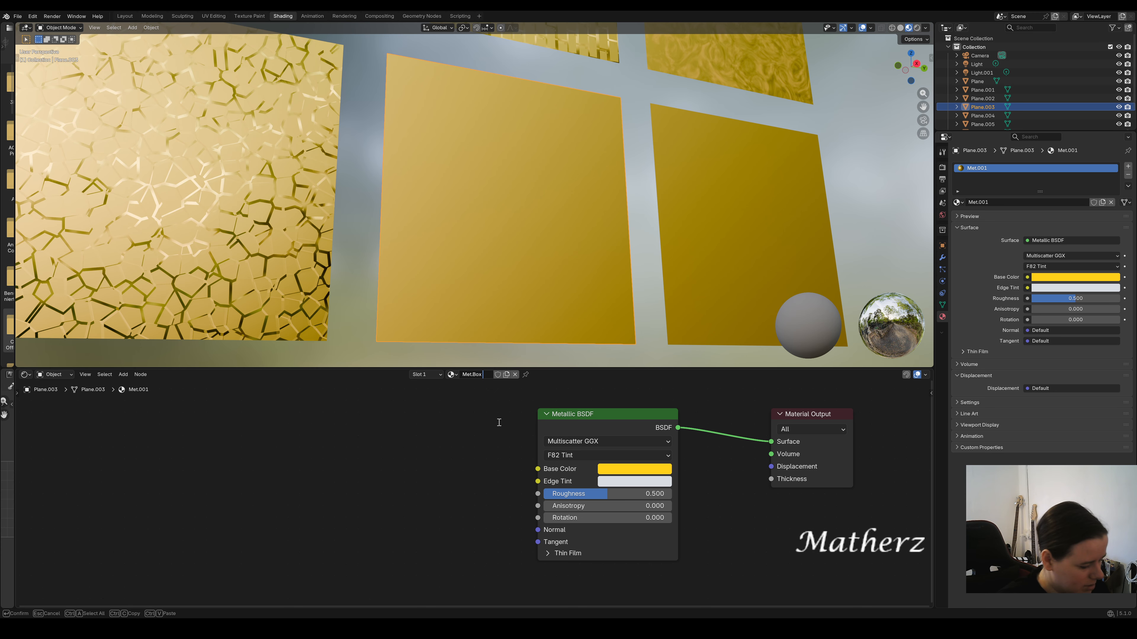
{"action": "key", "text": "Return"}
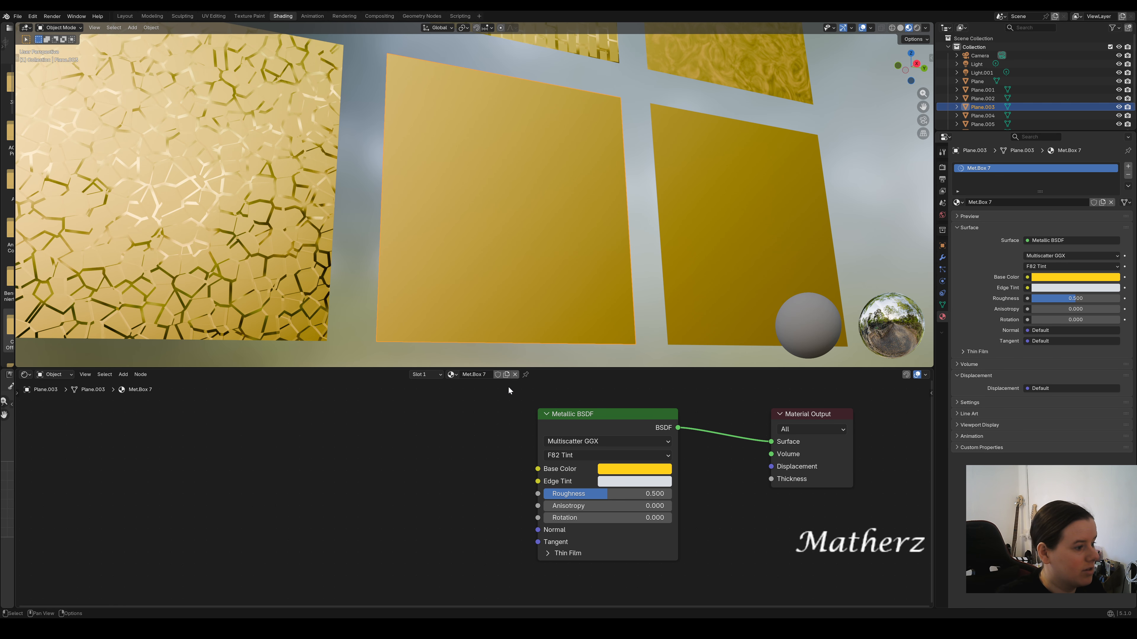
Add a Magic Texture node to the Met.Box 7 material and link its Color to the Metallic BSDF's Base Color.
{"action": "scroll", "coordinate": [549, 261], "scroll_direction": "down", "scroll_amount": 5}
{"action": "mouse_move", "coordinate": [545, 200]}
{"action": "middle_mouse_down"}
{"action": "mouse_move", "coordinate": [557, 219]}
{"action": "mouse_move", "coordinate": [544, 212]}
{"action": "middle_mouse_up"}
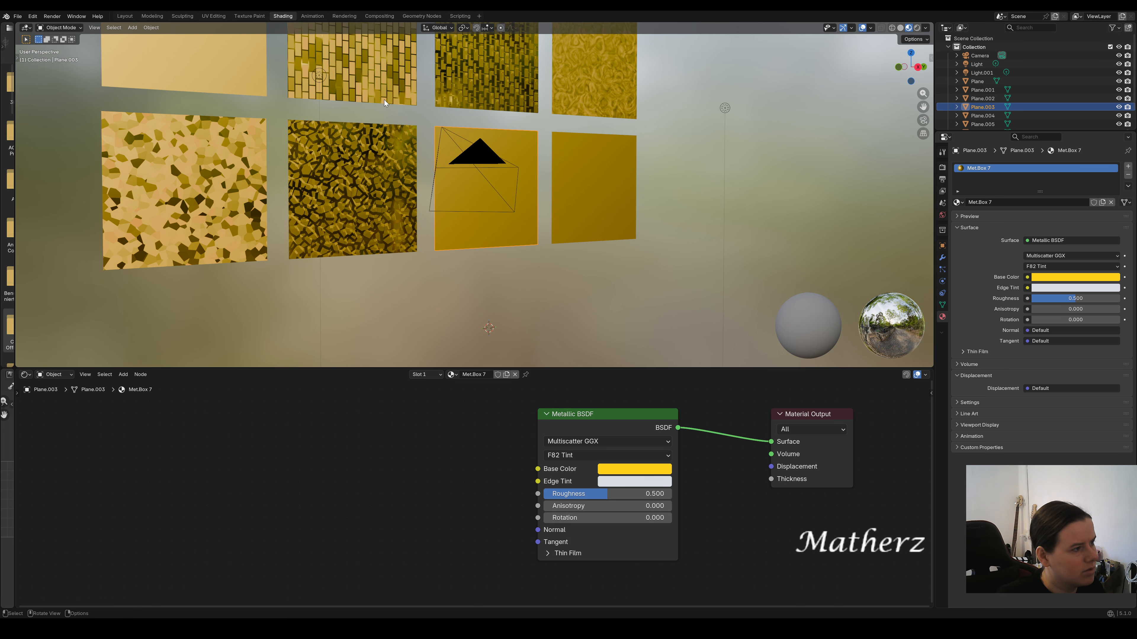
{"action": "scroll", "coordinate": [496, 175], "scroll_direction": "up", "scroll_amount": 4}
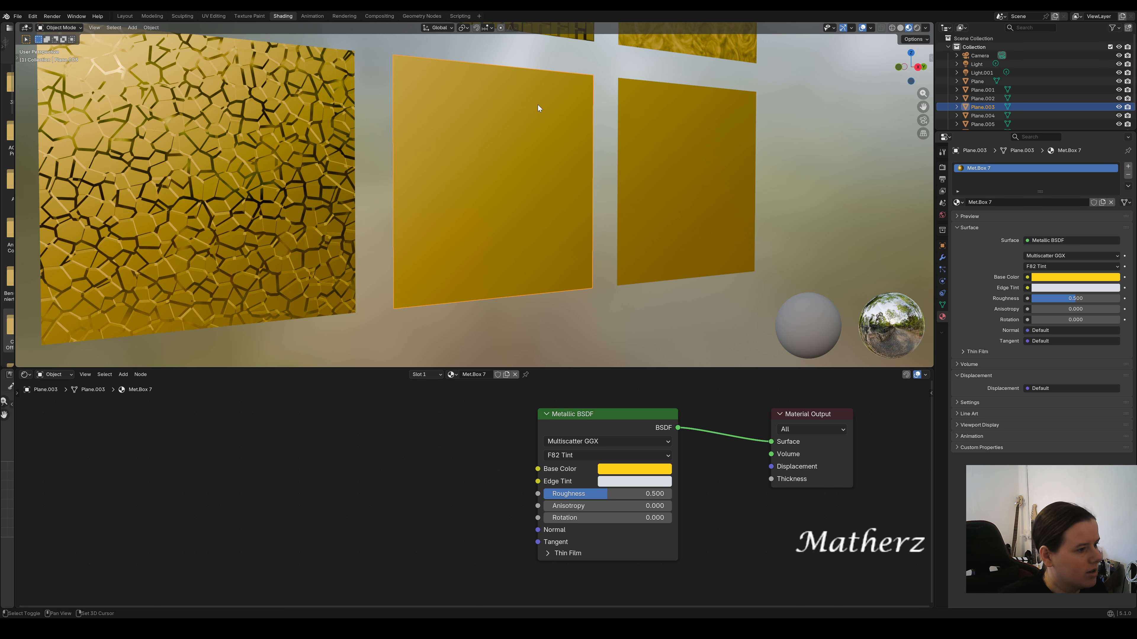
{"action": "middle_click_drag", "start_coordinate": [537, 104], "coordinate": [573, 149], "text": "shift"}
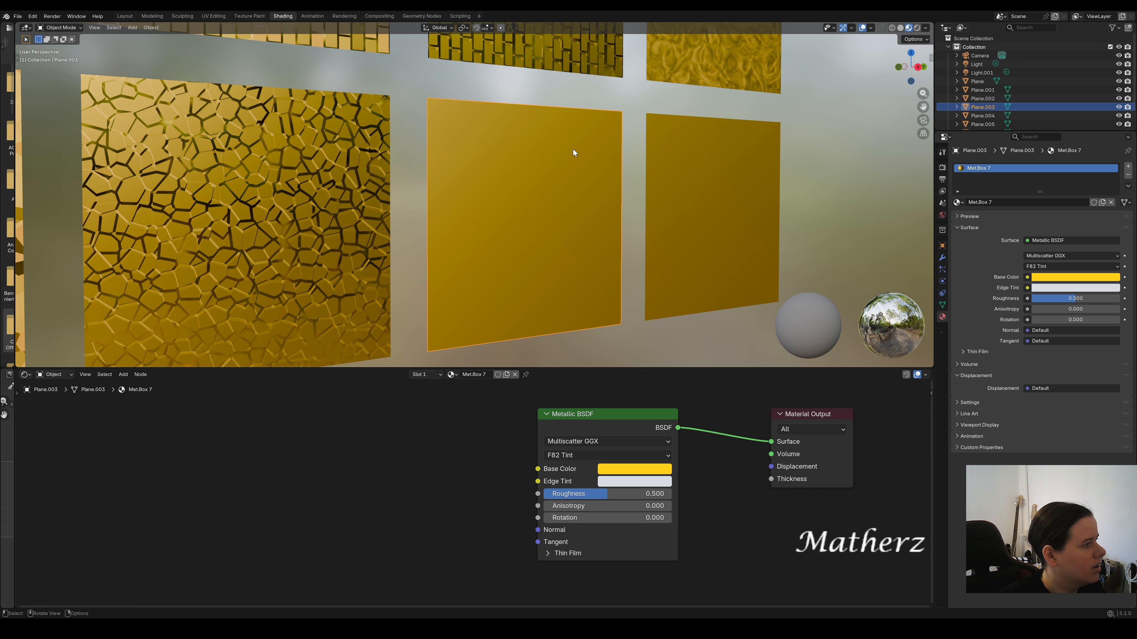
{"action": "left_click", "coordinate": [123, 375]}
{"action": "mouse_move", "coordinate": [150, 434]}
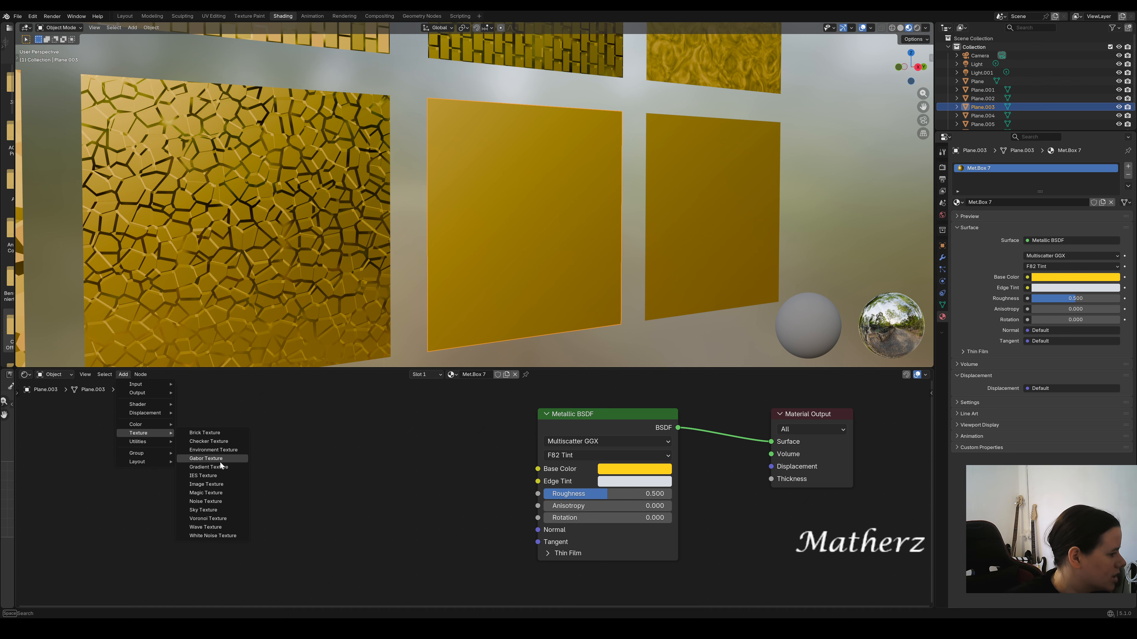
{"action": "left_click", "coordinate": [215, 493]}
{"action": "left_click", "coordinate": [363, 431]}
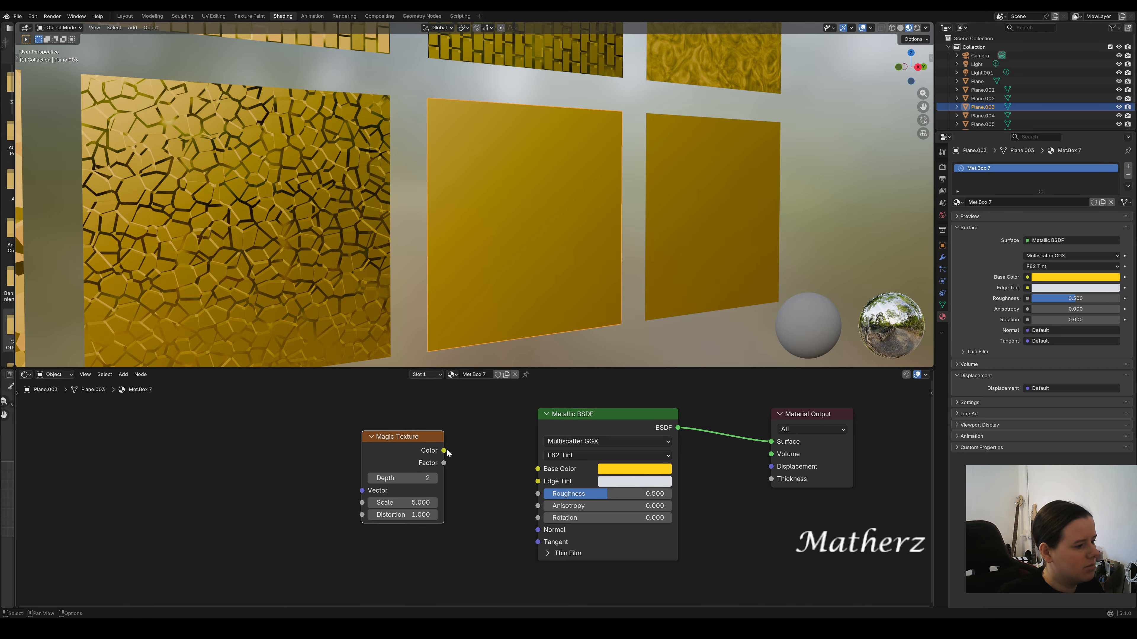
{"action": "left_click_drag", "start_coordinate": [444, 451], "coordinate": [538, 469]}
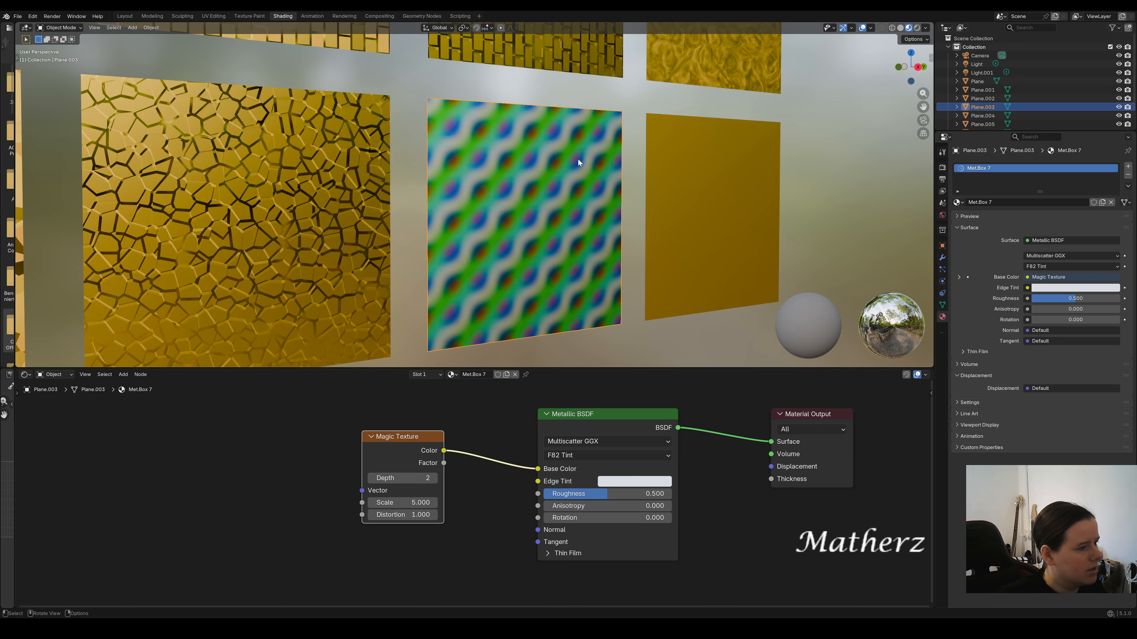
Set the Magic Texture's Depth to 2, Scale to 3.400 and Distortion to 3.000.
{"action": "scroll", "coordinate": [582, 165], "scroll_direction": "up", "scroll_amount": 3}
{"action": "middle_click_drag", "start_coordinate": [666, 238], "coordinate": [585, 237]}
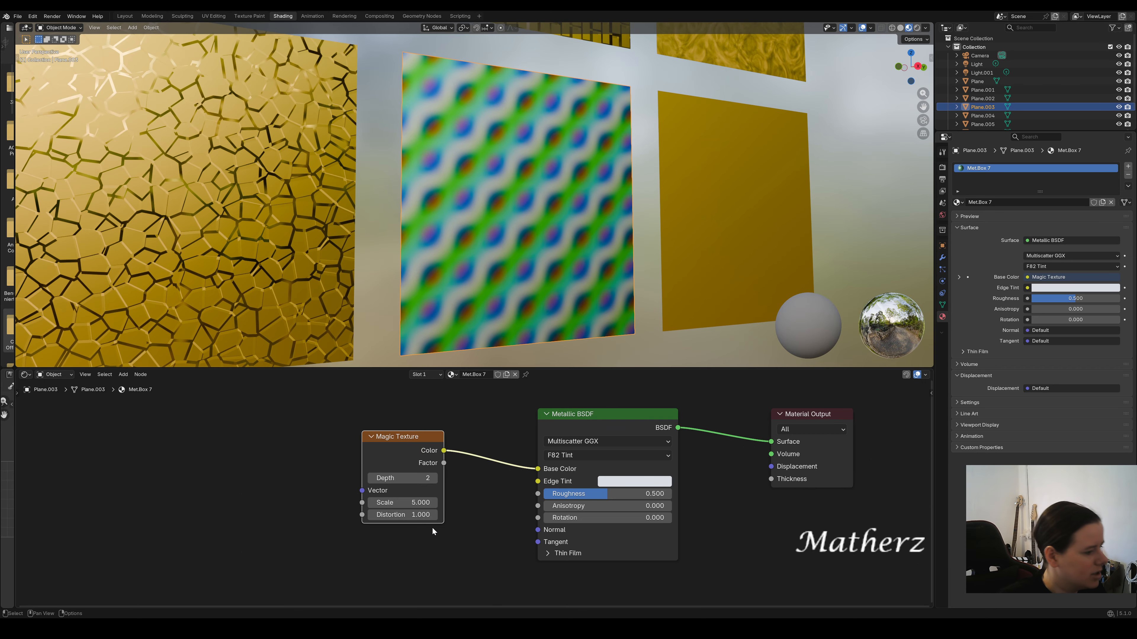
{"action": "left_click_drag", "start_coordinate": [403, 502], "coordinate": [420, 479]}
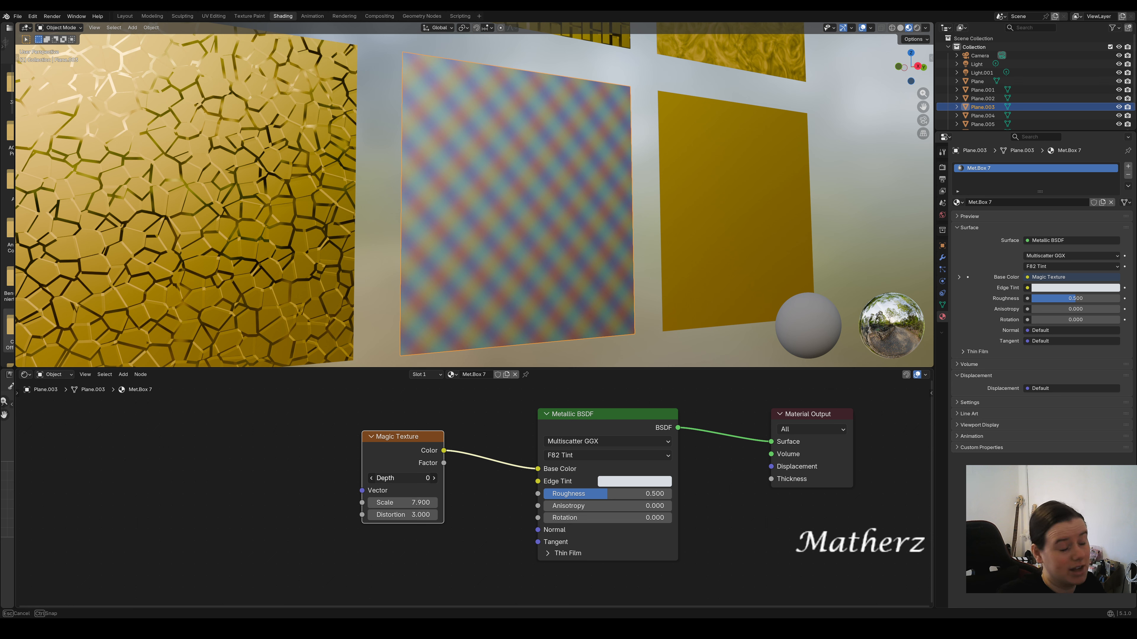
{"action": "left_click_drag", "start_coordinate": [420, 479], "coordinate": [420, 479]}
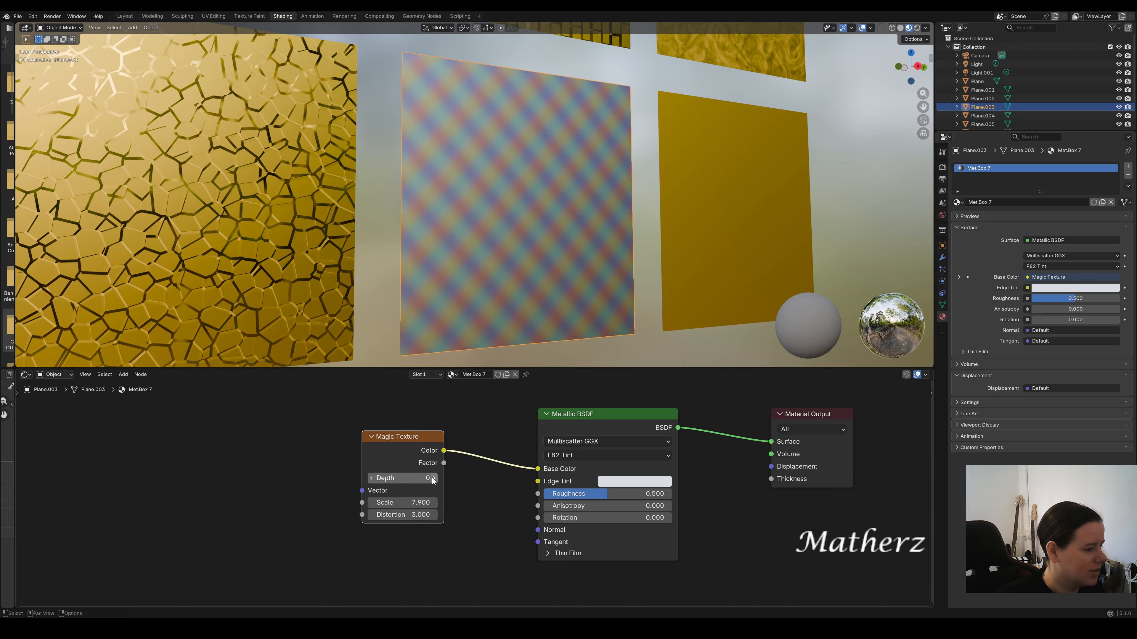
{"action": "left_click_drag", "start_coordinate": [421, 480], "coordinate": [399, 507]}
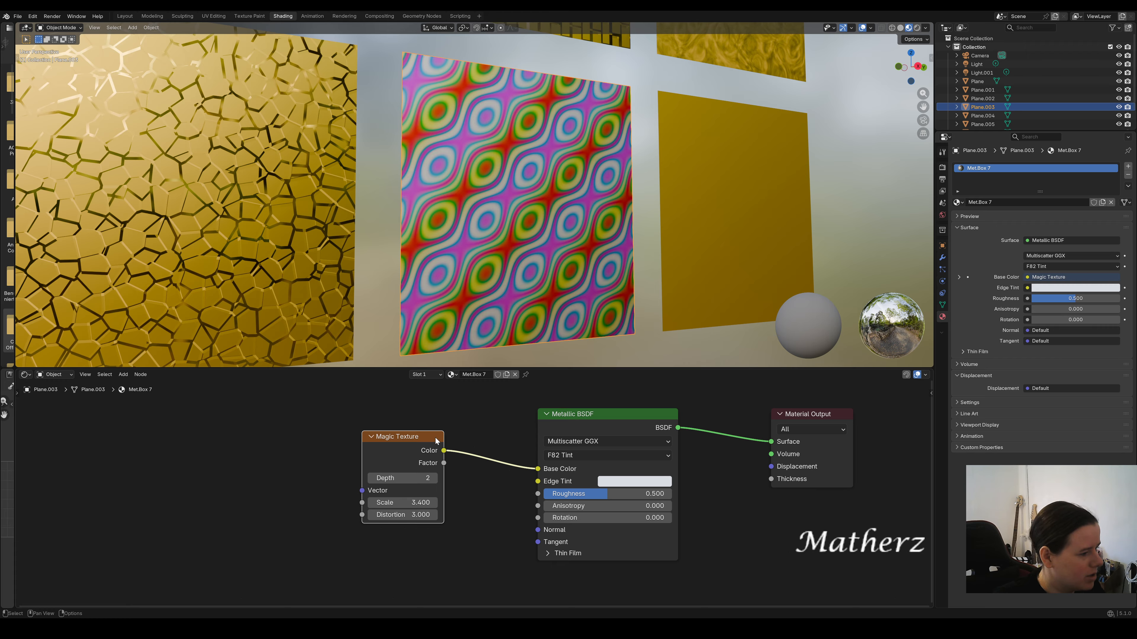
Move the Magic Texture node away from the Metallic BSDF and insert a Color Ramp on the link between them.
{"action": "left_click_drag", "start_coordinate": [436, 438], "coordinate": [327, 429]}
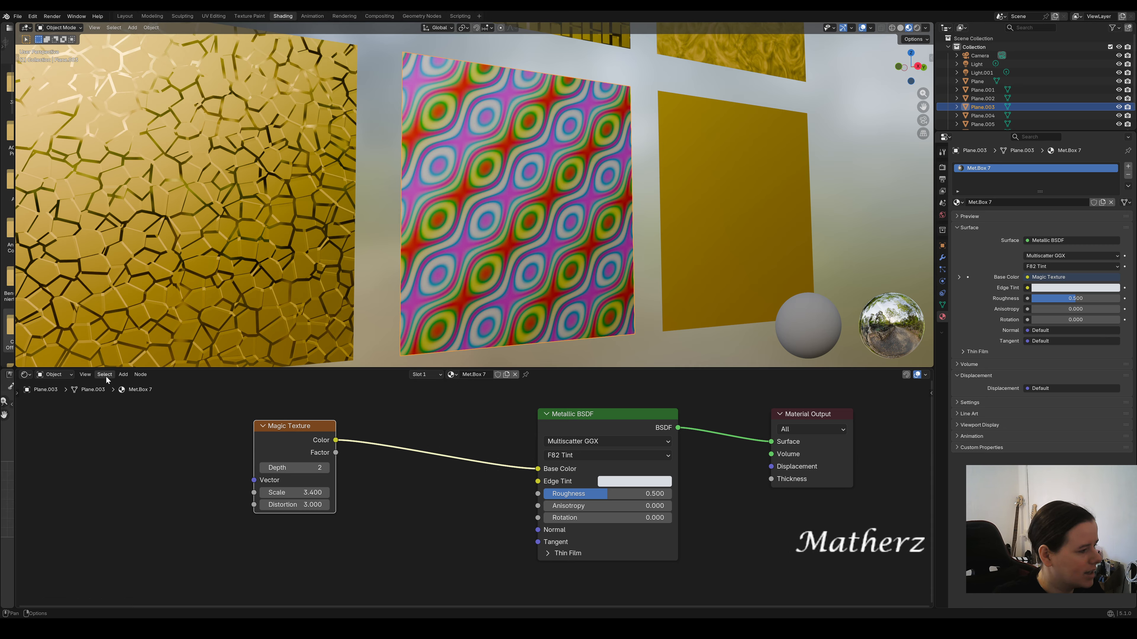
{"action": "left_click", "coordinate": [118, 375]}
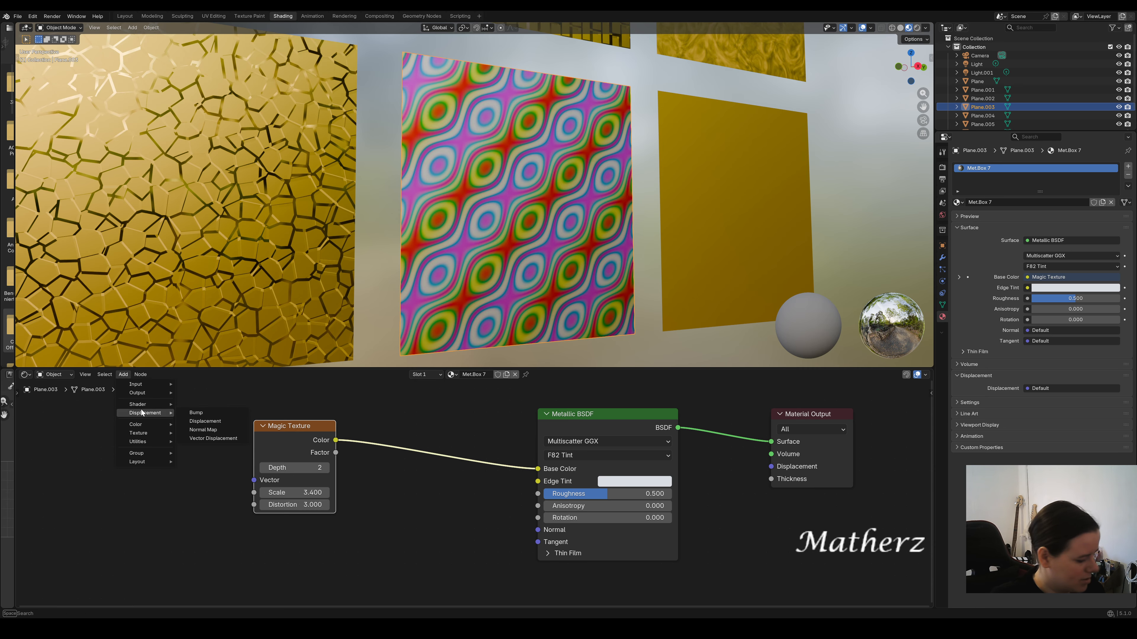
{"action": "type", "text": "colour"}
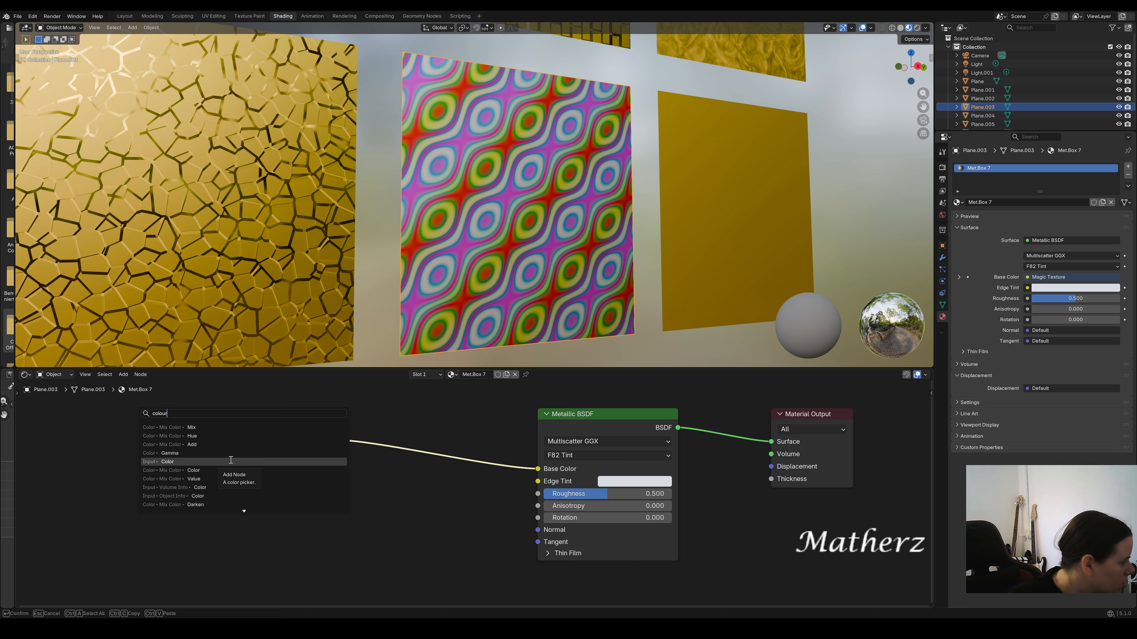
{"action": "key", "text": "BackSpace"}
{"action": "key", "text": "BackSpace"}
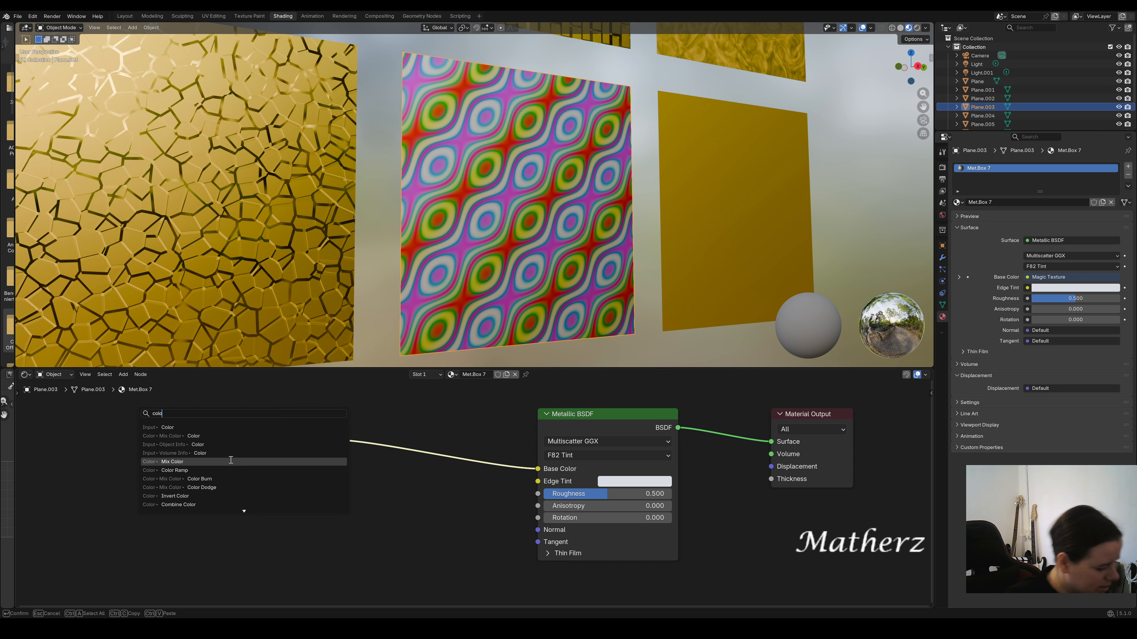
{"action": "left_click", "coordinate": [231, 470]}
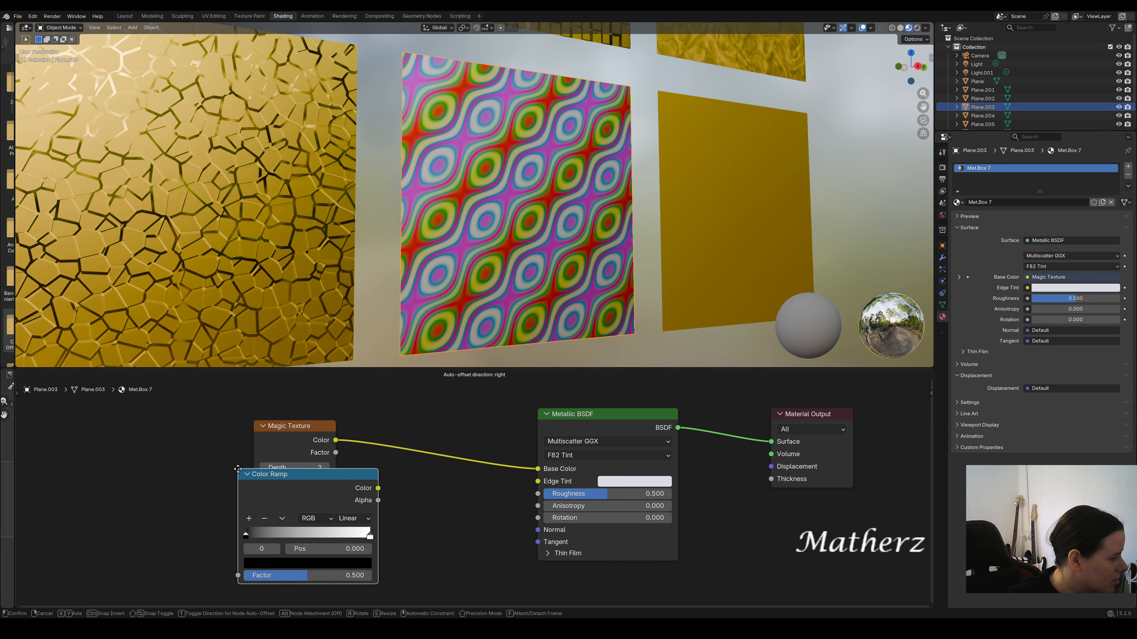
{"action": "left_click", "coordinate": [372, 408]}
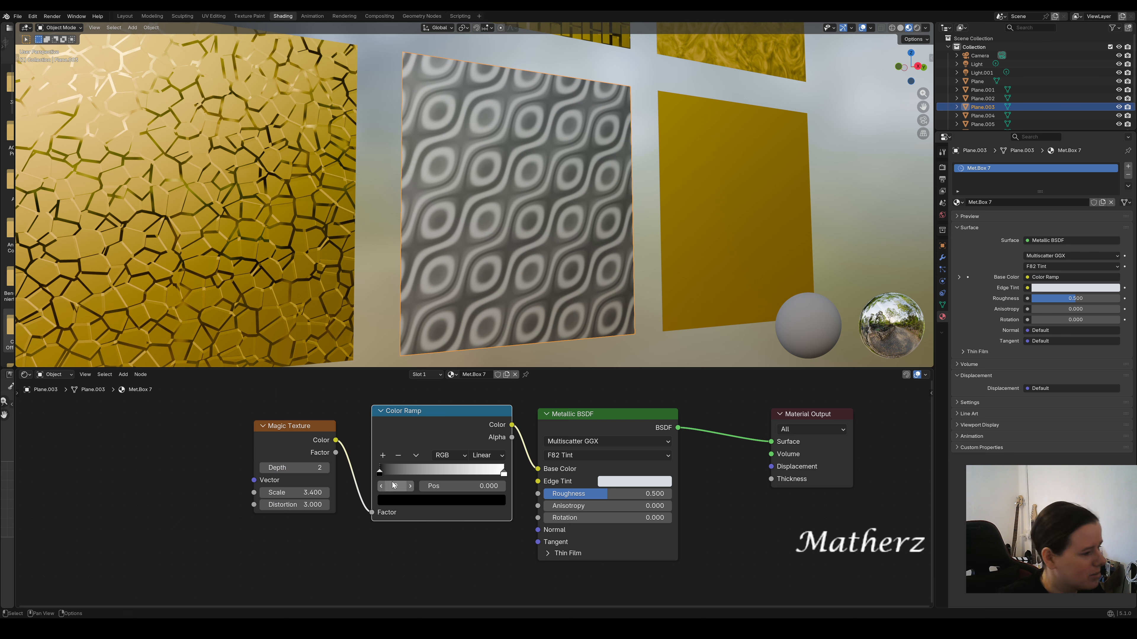
Place the Color Ramp's black stop at 0.432 and white stop at 0.517, and relink its Color to the Metallic BSDF's Roughness.
{"action": "left_click_drag", "start_coordinate": [379, 471], "coordinate": [433, 473]}
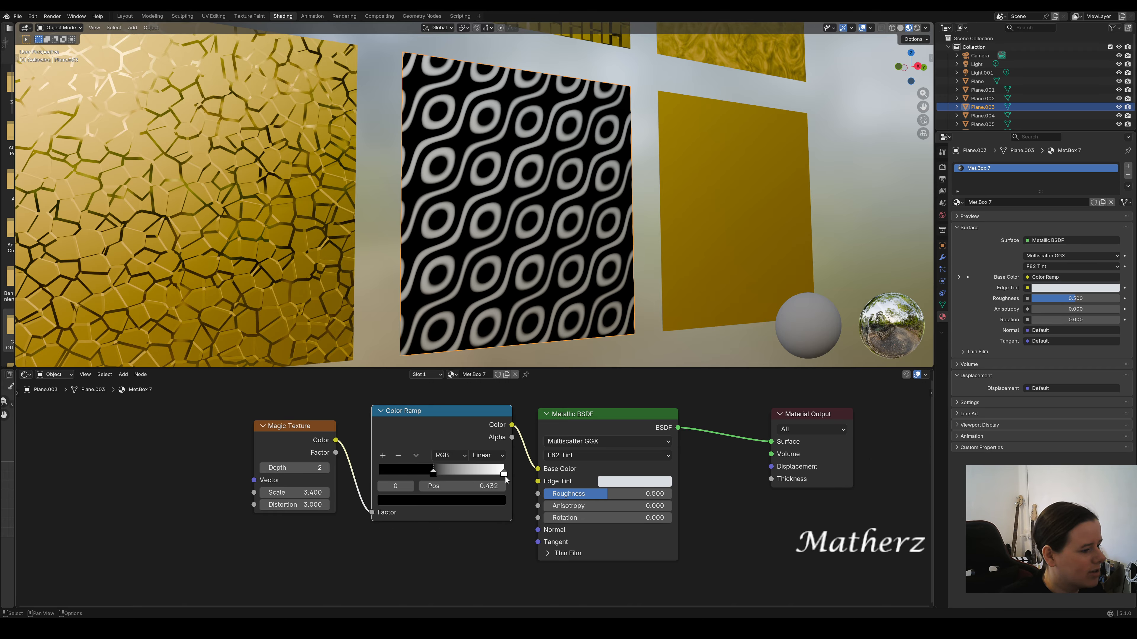
{"action": "left_click_drag", "start_coordinate": [505, 477], "coordinate": [437, 479]}
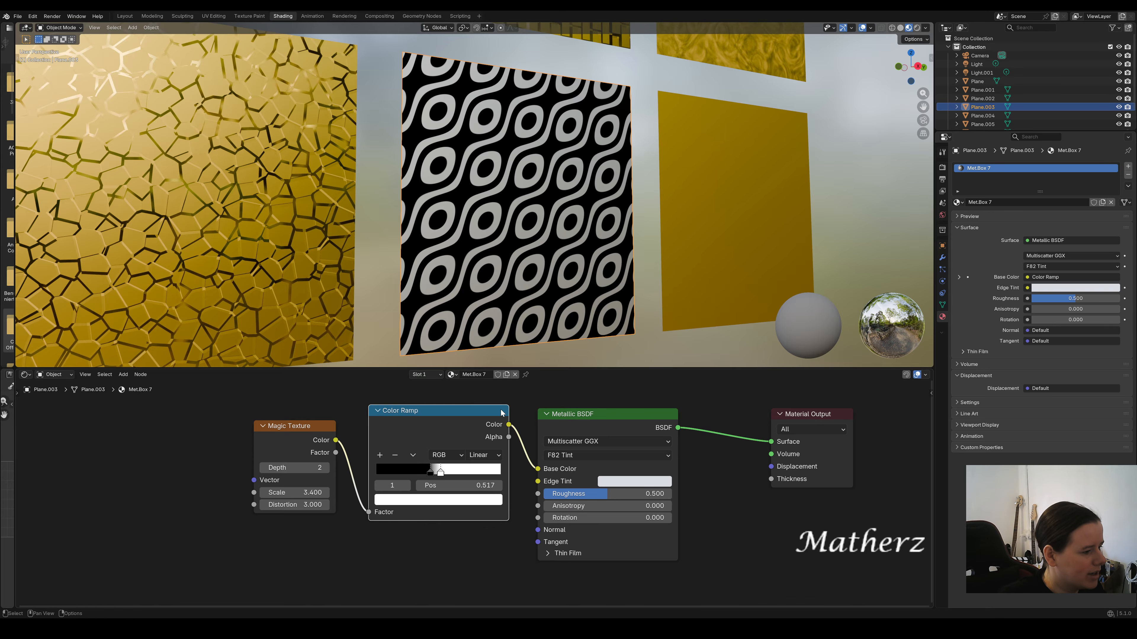
{"action": "mouse_move", "coordinate": [539, 472]}
{"action": "left_mouse_down"}
{"action": "mouse_move", "coordinate": [535, 532]}
{"action": "mouse_move", "coordinate": [536, 495]}
{"action": "left_mouse_up"}
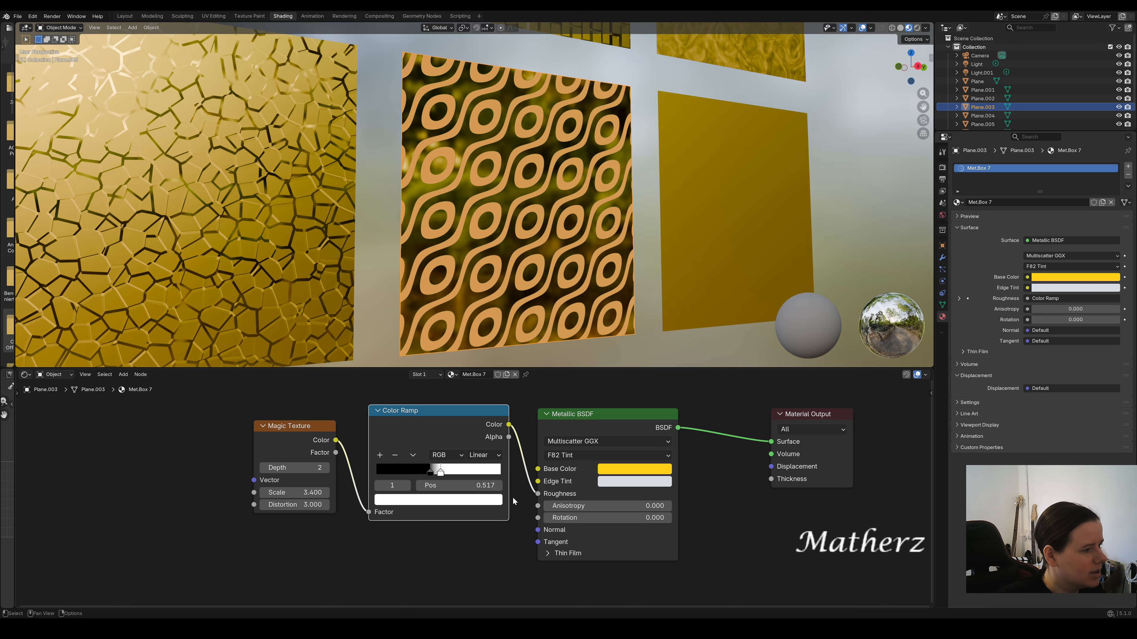
Check the Magic Texture plane from several angles and set the Color Ramp's white stop to position 0.474.
{"action": "middle_click_drag", "start_coordinate": [567, 221], "coordinate": [623, 202]}
{"action": "scroll", "coordinate": [653, 178], "scroll_direction": "down", "scroll_amount": 3}
{"action": "middle_click_drag", "start_coordinate": [675, 192], "coordinate": [622, 212]}
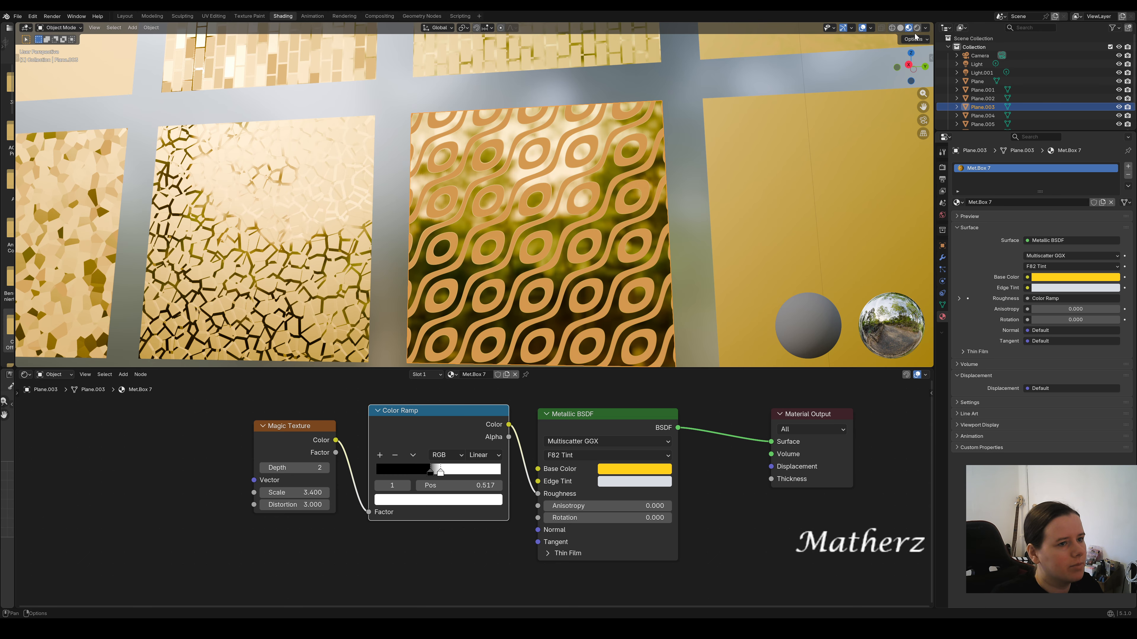
{"action": "mouse_move", "coordinate": [638, 291]}
{"action": "middle_mouse_down"}
{"action": "mouse_move", "coordinate": [566, 312]}
{"action": "mouse_move", "coordinate": [679, 311]}
{"action": "mouse_move", "coordinate": [594, 307]}
{"action": "mouse_move", "coordinate": [615, 295]}
{"action": "mouse_move", "coordinate": [614, 269]}
{"action": "mouse_move", "coordinate": [644, 300]}
{"action": "middle_mouse_up"}
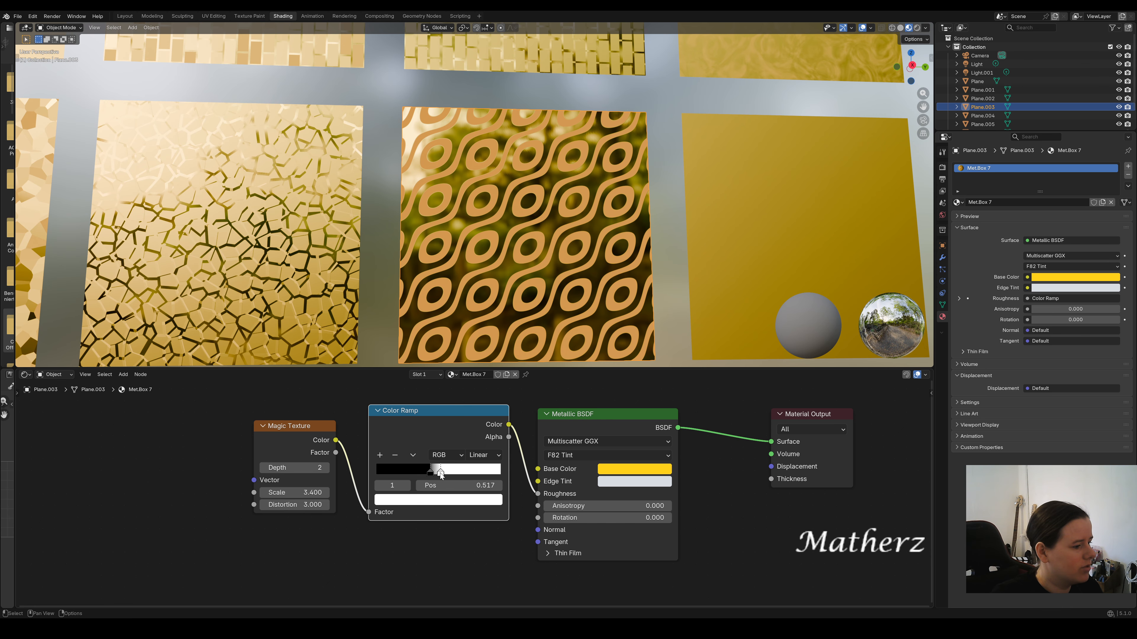
{"action": "left_click_drag", "start_coordinate": [465, 471], "coordinate": [433, 479]}
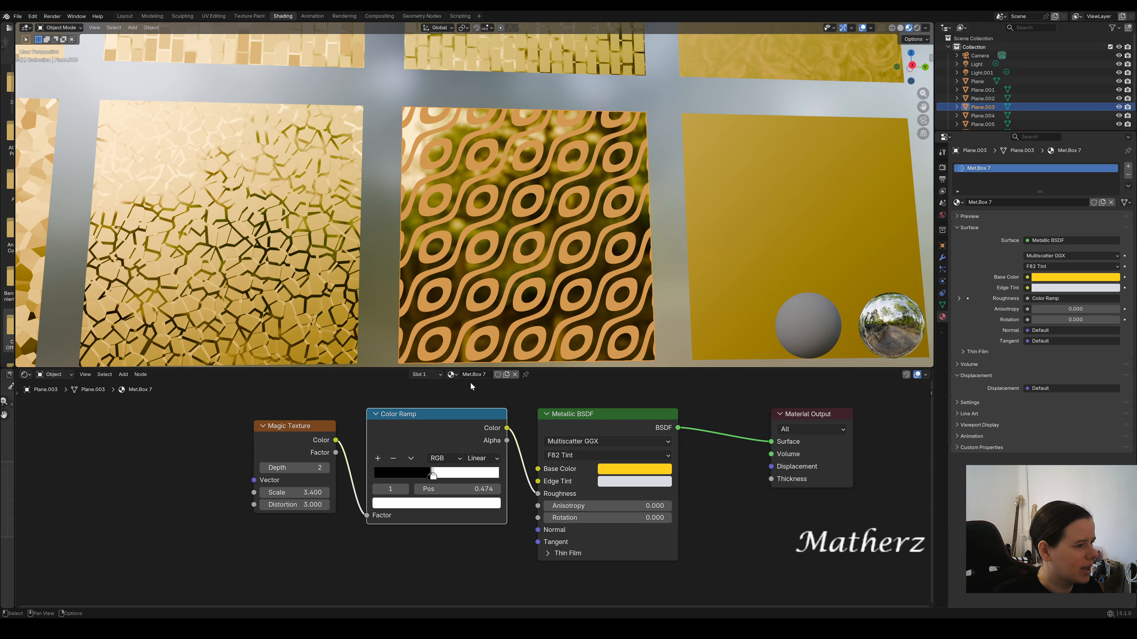
Select the fourth plane in the lower row and add a Wave Texture node with its Color linked to the Metallic BSDF's Base Color.
{"action": "middle_click_drag", "start_coordinate": [681, 184], "coordinate": [702, 199]}
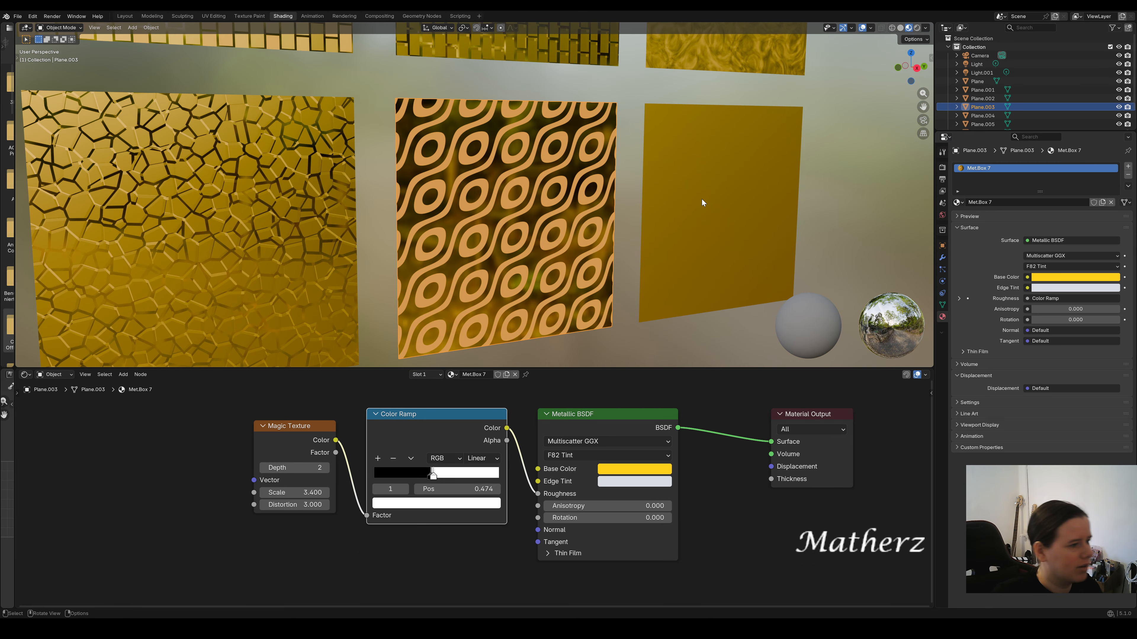
{"action": "left_click", "coordinate": [701, 199]}
{"action": "middle_click_drag", "start_coordinate": [715, 160], "coordinate": [564, 189]}
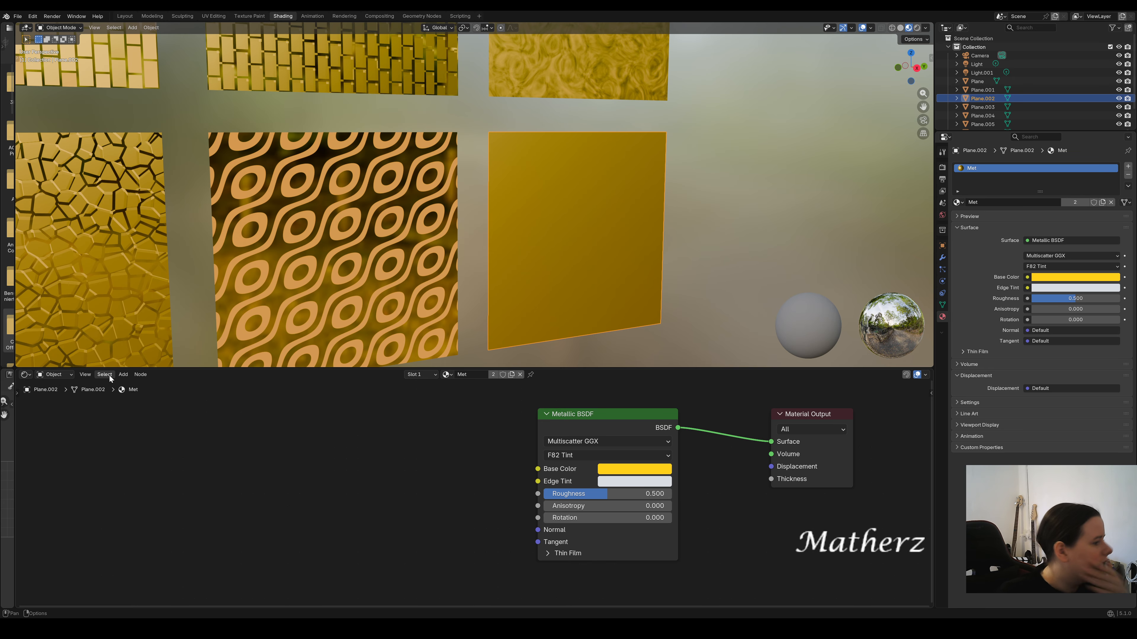
{"action": "left_click", "coordinate": [123, 374]}
{"action": "mouse_move", "coordinate": [152, 429]}
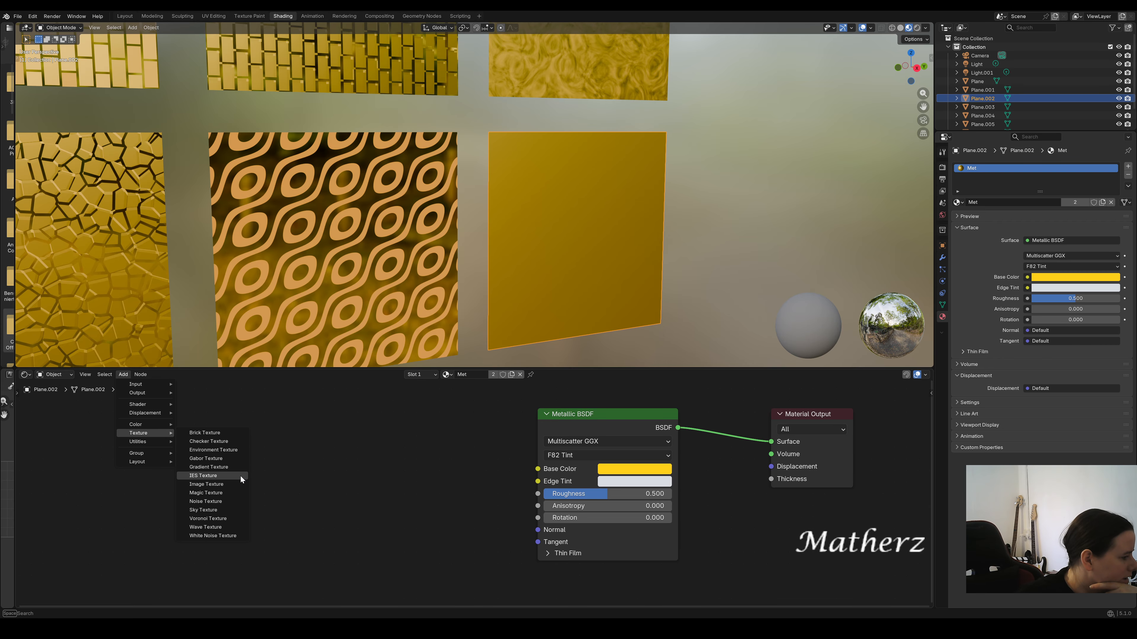
{"action": "left_click", "coordinate": [245, 524]}
{"action": "left_click", "coordinate": [389, 407]}
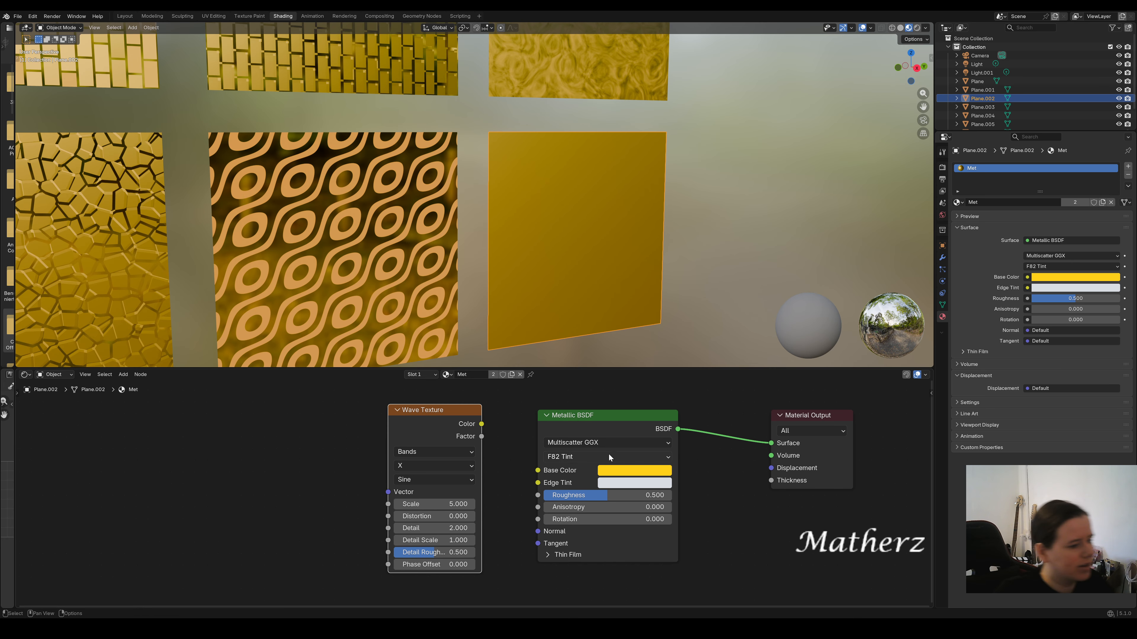
{"action": "left_click_drag", "start_coordinate": [481, 424], "coordinate": [538, 470]}
Move the Wave Texture's Color link from Base Color to Roughness and inspect the striped plane up close.
{"action": "middle_click_drag", "start_coordinate": [653, 208], "coordinate": [593, 266]}
{"action": "scroll", "coordinate": [672, 226], "scroll_direction": "down", "scroll_amount": 4}
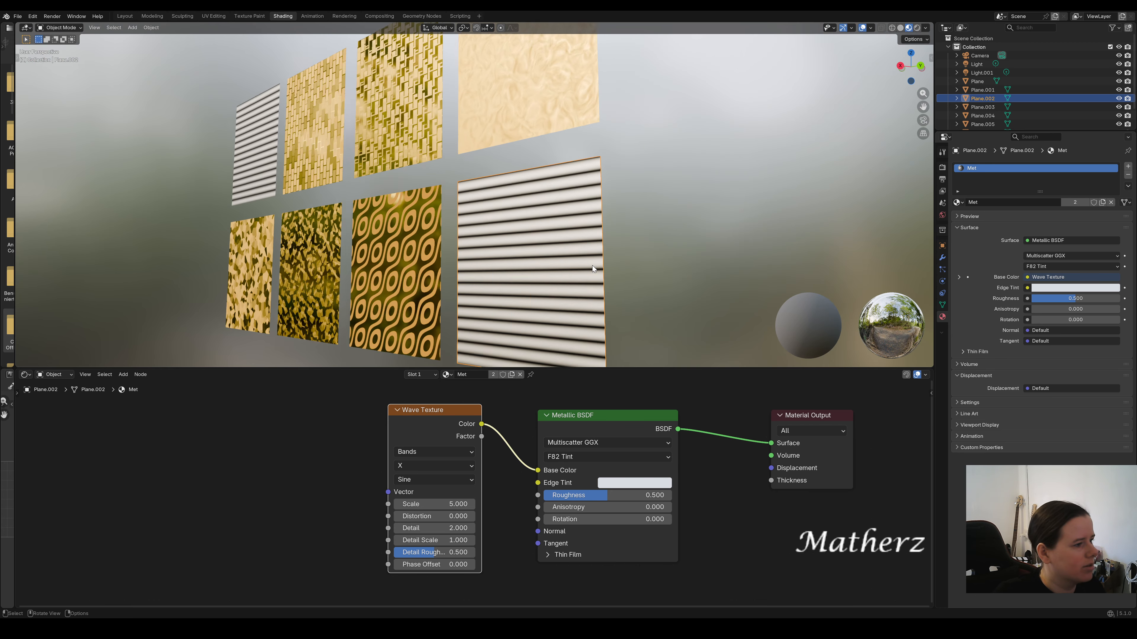
{"action": "scroll", "coordinate": [618, 299], "scroll_direction": "up", "scroll_amount": 8}
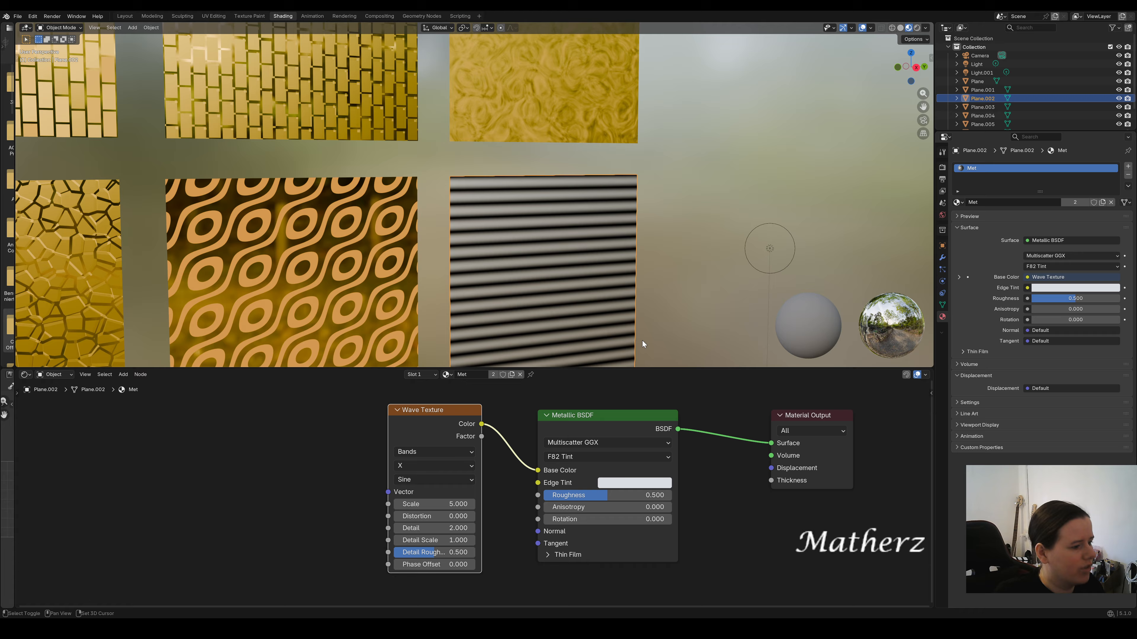
{"action": "middle_click_drag", "start_coordinate": [642, 341], "coordinate": [638, 254]}
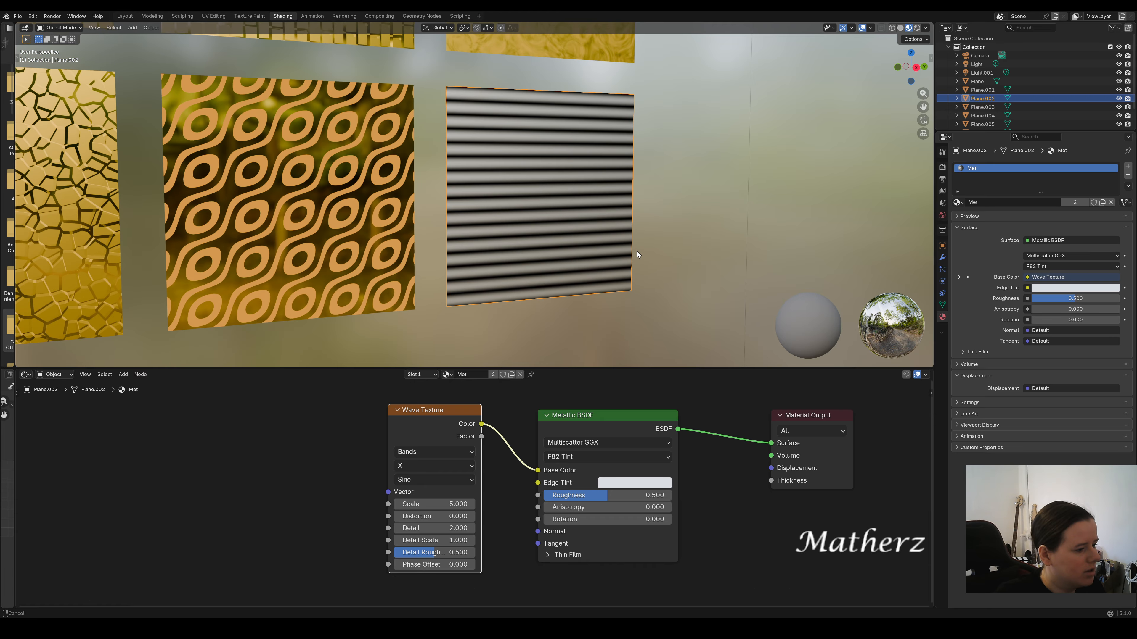
{"action": "scroll", "coordinate": [541, 477], "scroll_direction": "up", "scroll_amount": 1}
{"action": "left_click_drag", "start_coordinate": [544, 470], "coordinate": [543, 495]}
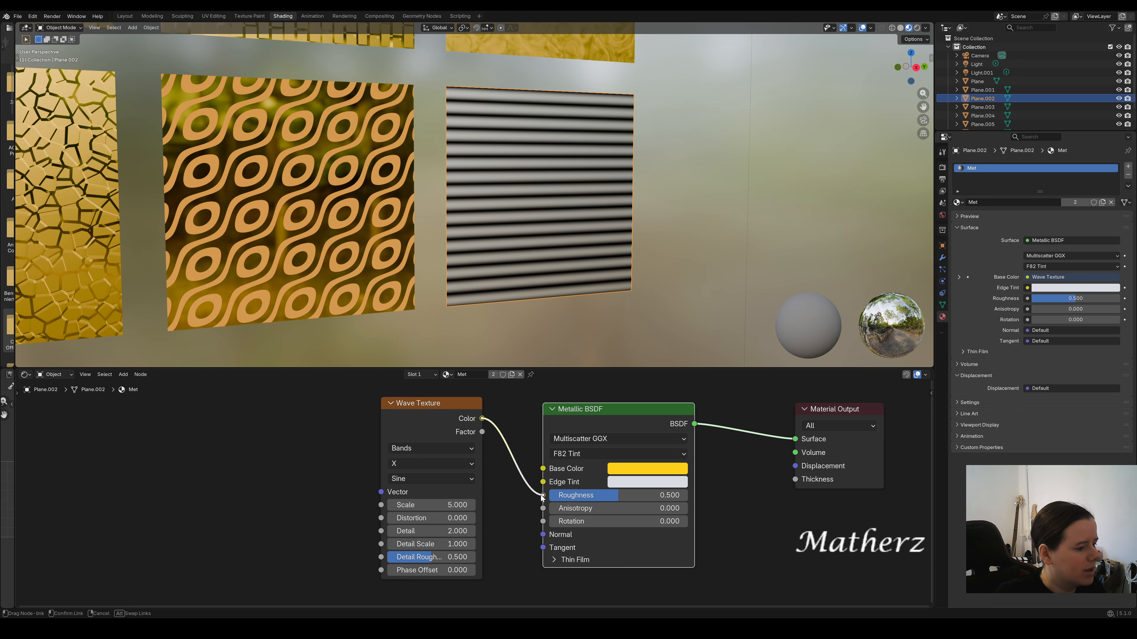
{"action": "middle_click_drag", "start_coordinate": [707, 192], "coordinate": [311, 187]}
{"action": "scroll", "coordinate": [611, 189], "scroll_direction": "up", "scroll_amount": 6}
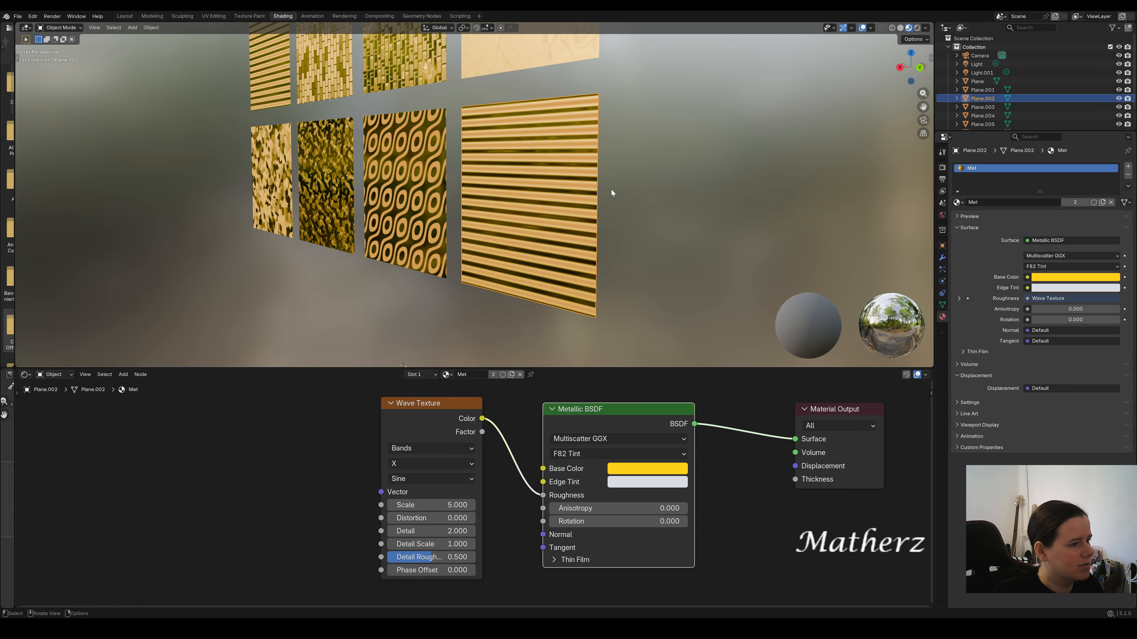
{"action": "middle_click_drag", "start_coordinate": [619, 205], "coordinate": [565, 227], "text": "shift"}
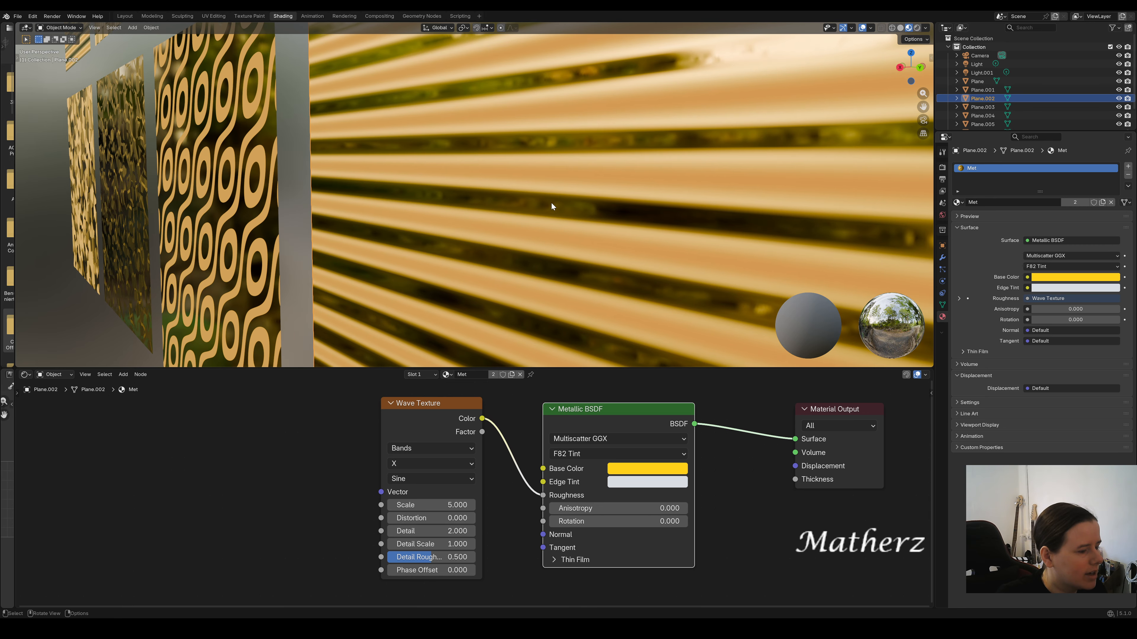
{"action": "scroll", "coordinate": [557, 204], "scroll_direction": "down", "scroll_amount": 1}
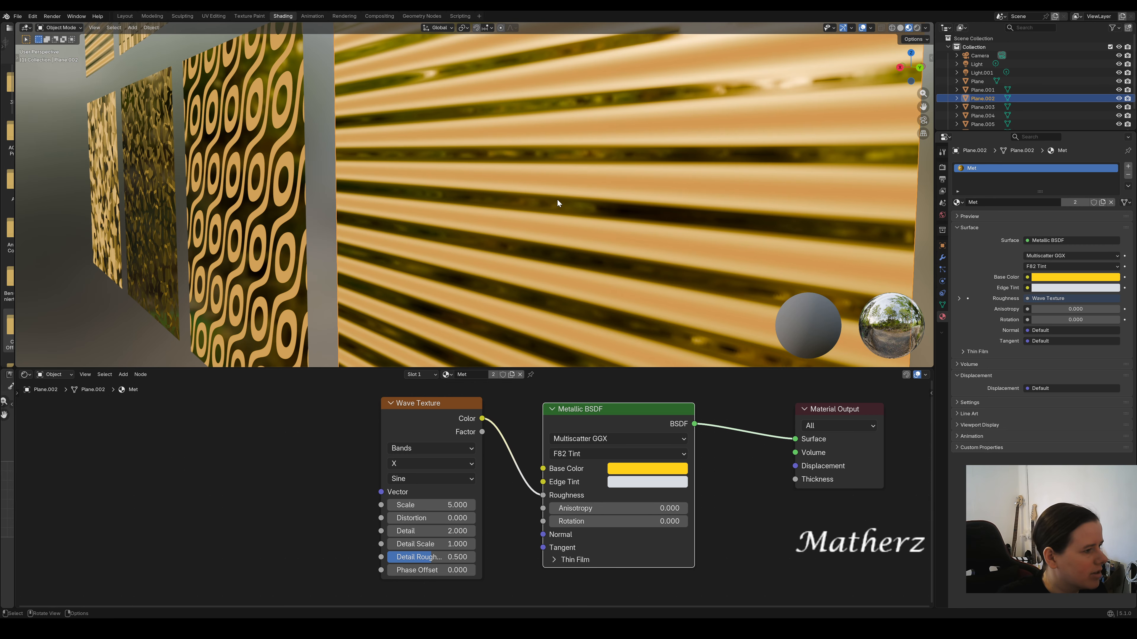
Insert a Color Ramp between the Wave Texture and the Metallic BSDF's Roughness, with the black stop near the middle and the white stop at 0.520.
{"action": "left_click_drag", "start_coordinate": [440, 406], "coordinate": [245, 410]}
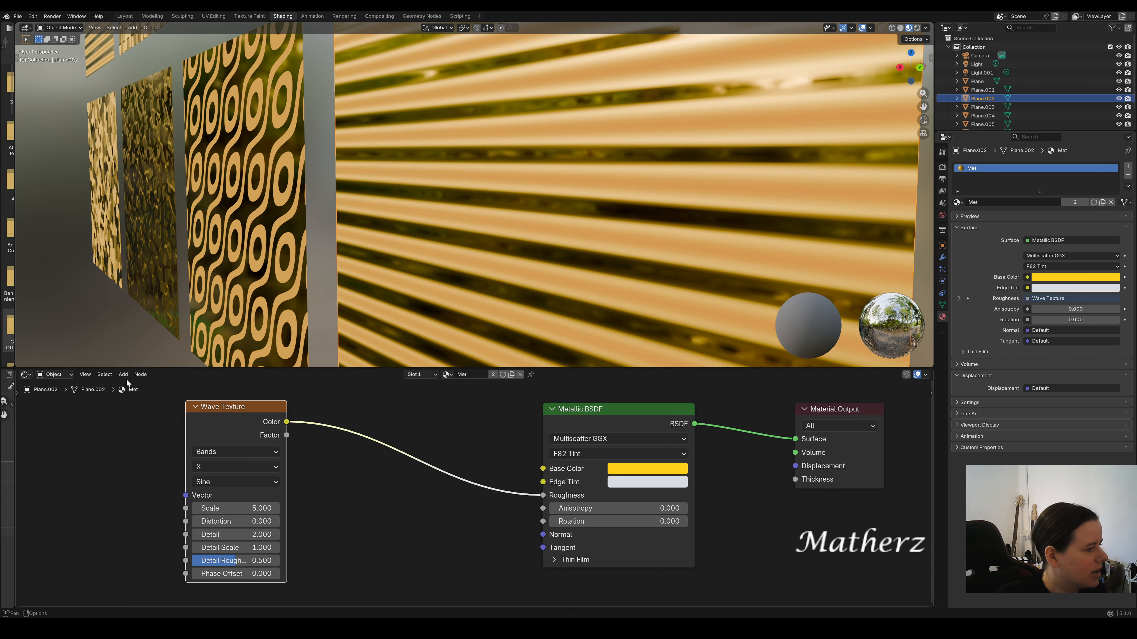
{"action": "left_click", "coordinate": [124, 375]}
{"action": "type", "text": "col"}
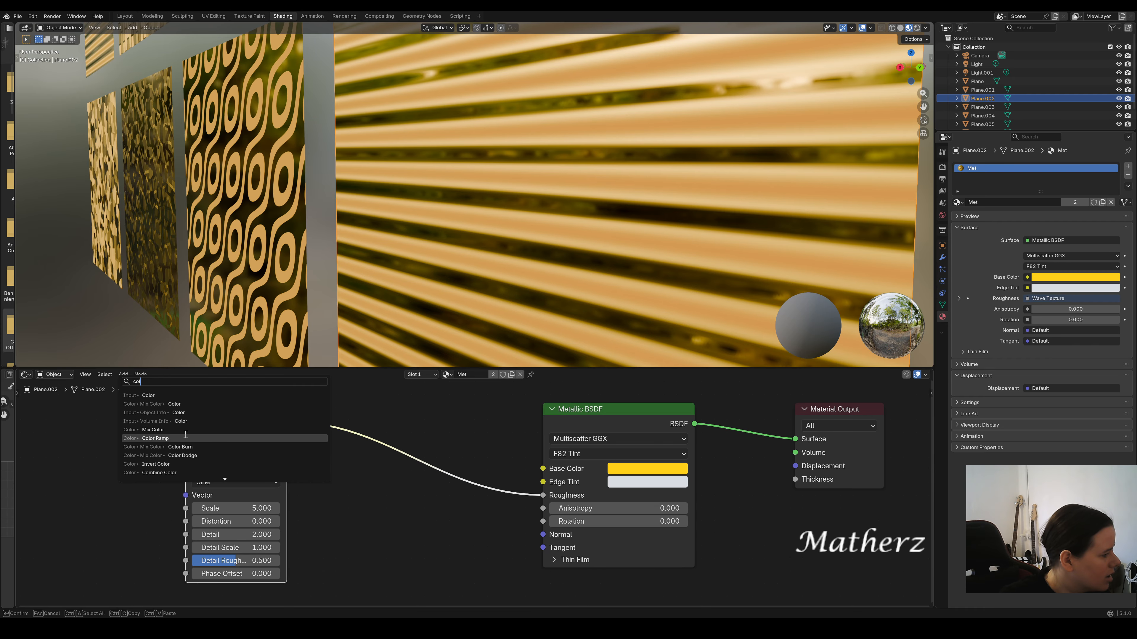
{"action": "left_click", "coordinate": [155, 439]}
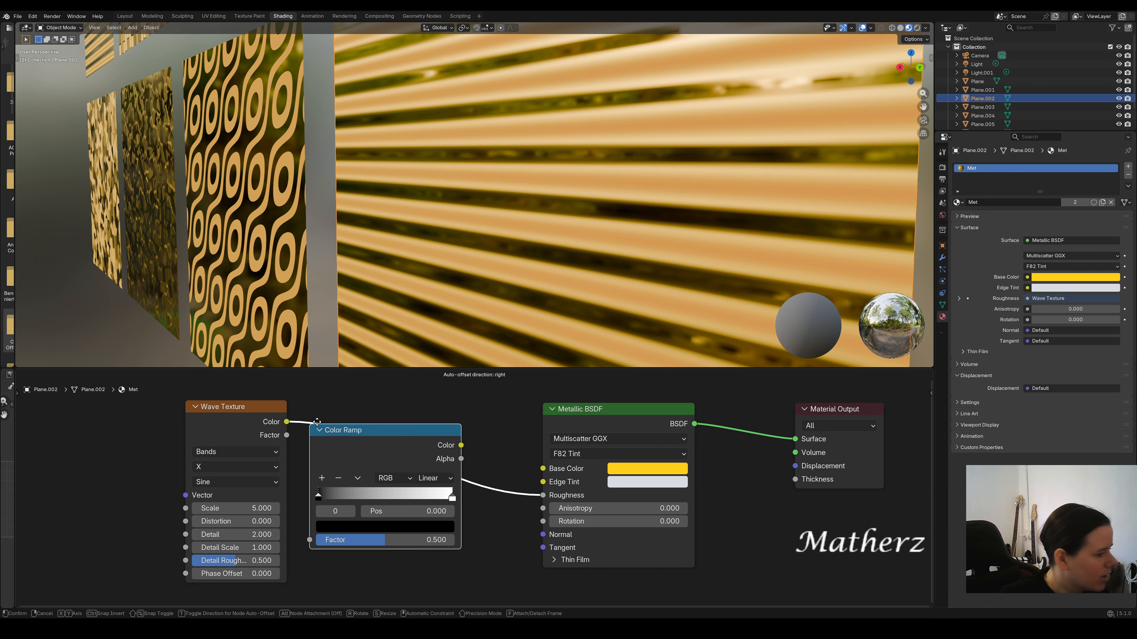
{"action": "left_click", "coordinate": [391, 451]}
{"action": "left_click_drag", "start_coordinate": [350, 483], "coordinate": [416, 483]}
{"action": "left_click_drag", "start_coordinate": [486, 486], "coordinate": [412, 483]}
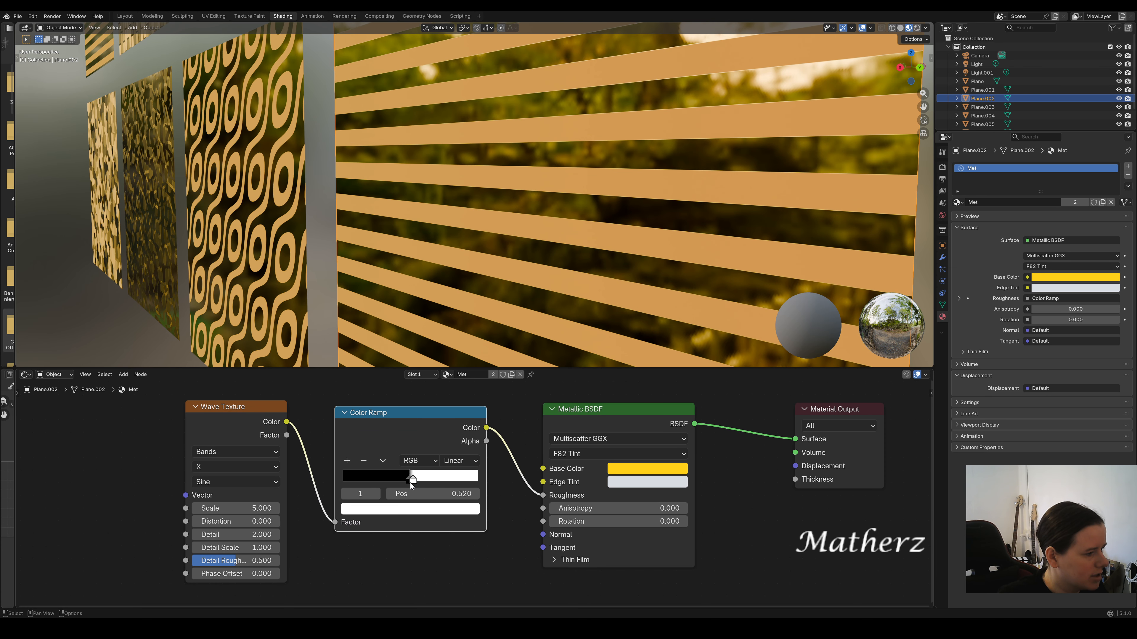
{"action": "scroll", "coordinate": [585, 220], "scroll_direction": "down", "scroll_amount": 5}
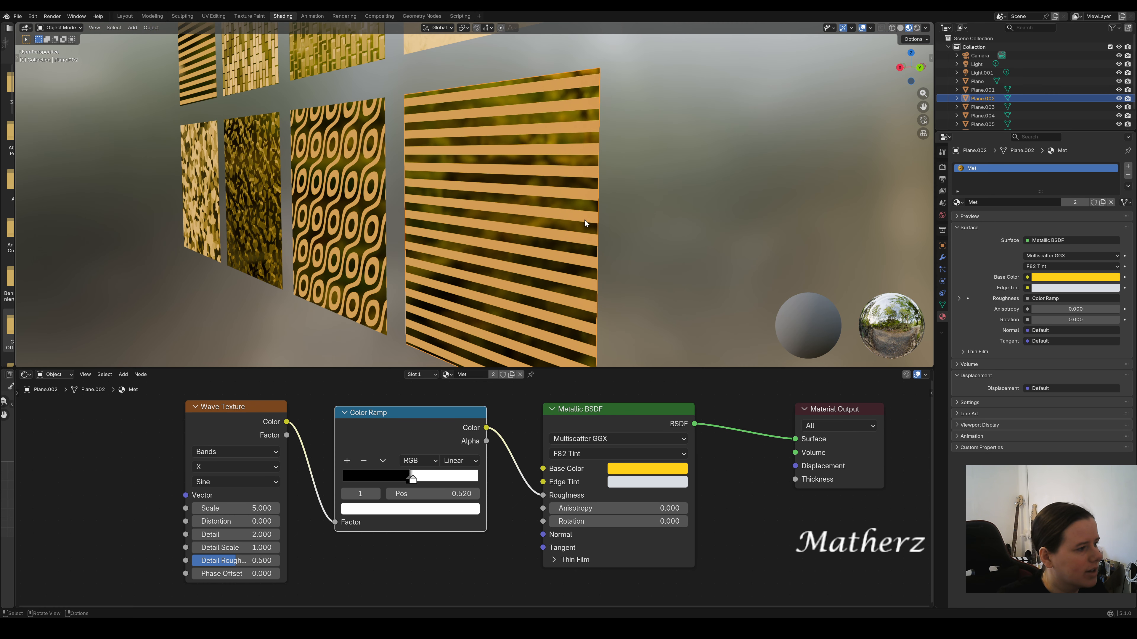
{"action": "scroll", "coordinate": [469, 332], "scroll_direction": "up", "scroll_amount": 3}
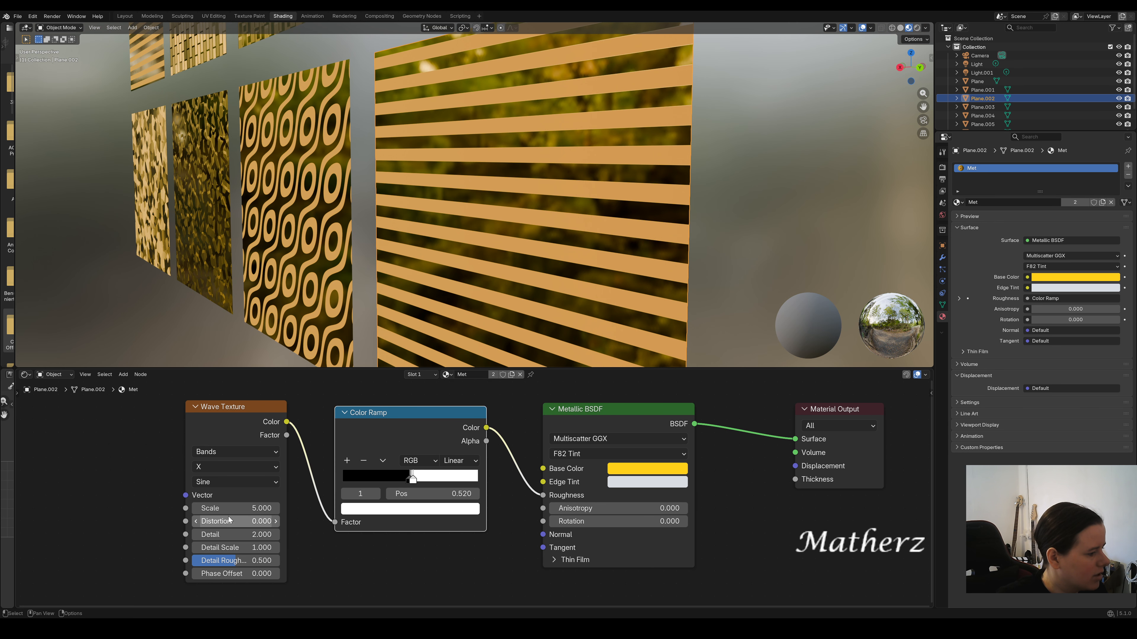
Set the Wave Texture's Distortion to 0.100, Detail to 9.200, Detail Roughness to 0.543 and Phase Offset to 2.200.
{"action": "mouse_move", "coordinate": [245, 519]}
{"action": "left_mouse_down"}
{"action": "mouse_move", "coordinate": [460, 518]}
{"action": "mouse_move", "coordinate": [245, 519]}
{"action": "mouse_move", "coordinate": [215, 534]}
{"action": "mouse_move", "coordinate": [237, 561]}
{"action": "mouse_move", "coordinate": [224, 561]}
{"action": "mouse_move", "coordinate": [262, 574]}
{"action": "mouse_move", "coordinate": [224, 574]}
{"action": "left_mouse_up"}
{"action": "scroll", "coordinate": [201, 153], "scroll_direction": "down", "scroll_amount": 4}
{"action": "middle_click_drag", "start_coordinate": [200, 152], "coordinate": [419, 235]}
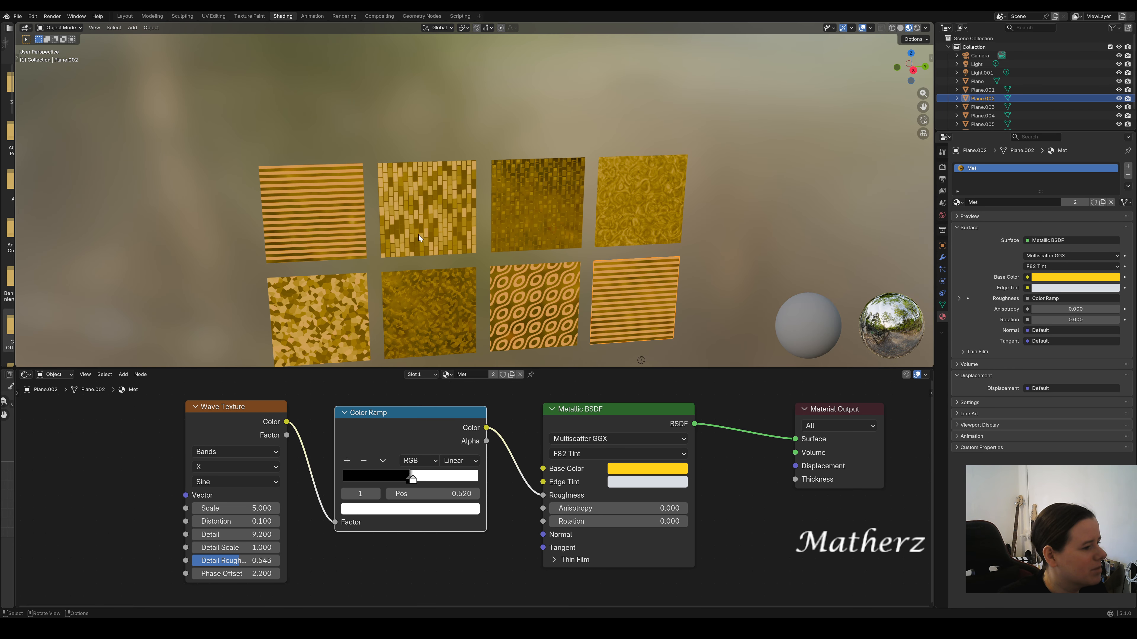
Try a single-user copy of the Met material, then undo back to the unlinked Wave Texture beside the Metallic BSDF.
{"action": "left_click", "coordinate": [511, 375]}
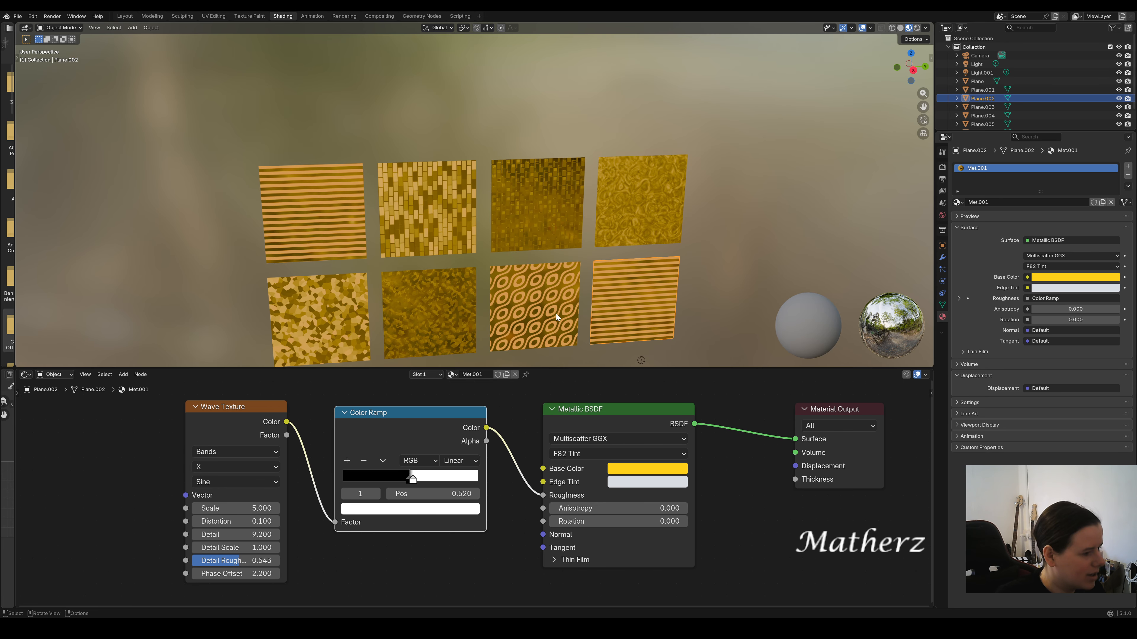
{"action": "key", "text": "ctrl+z"}
{"action": "key", "text": "ctrl+z"}
{"action": "key", "text": "ctrl+z"}
{"action": "key", "text": "ctrl+z"}
{"action": "key", "text": "ctrl+z"}
{"action": "key", "text": "ctrl+z"}
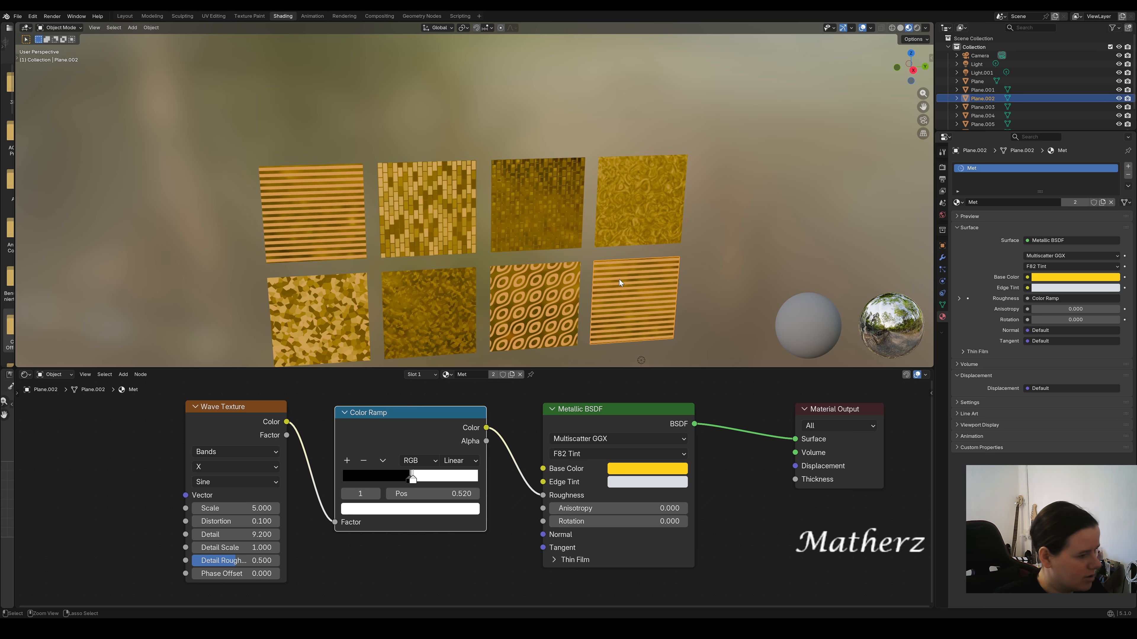
{"action": "key", "text": "ctrl+z"}
{"action": "key", "text": "ctrl+z"}
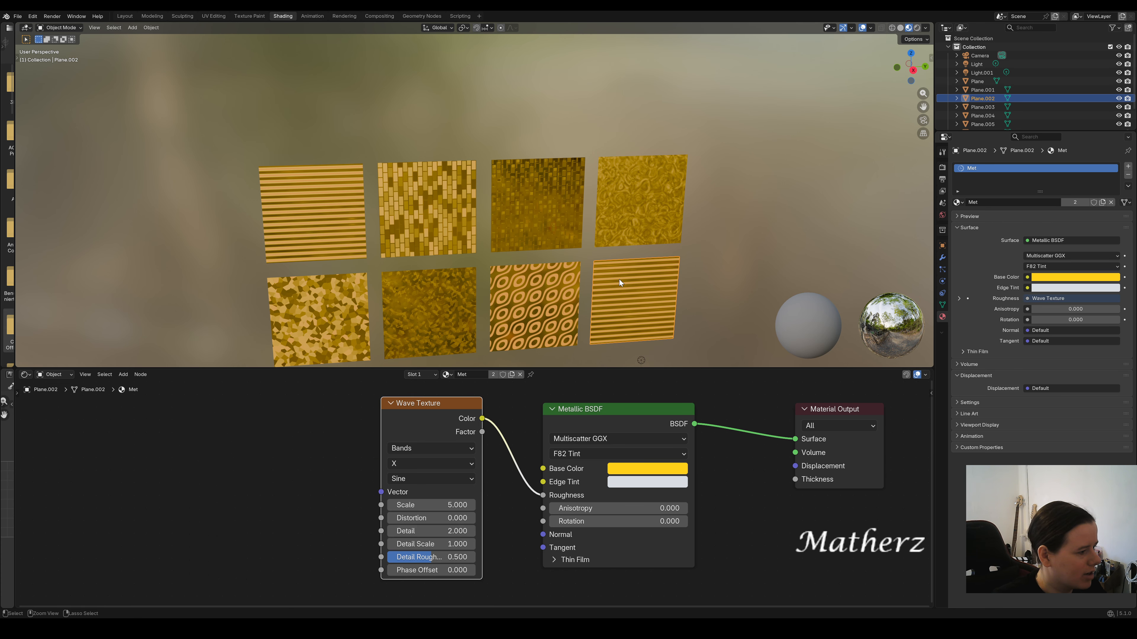
{"action": "key", "text": "ctrl+z"}
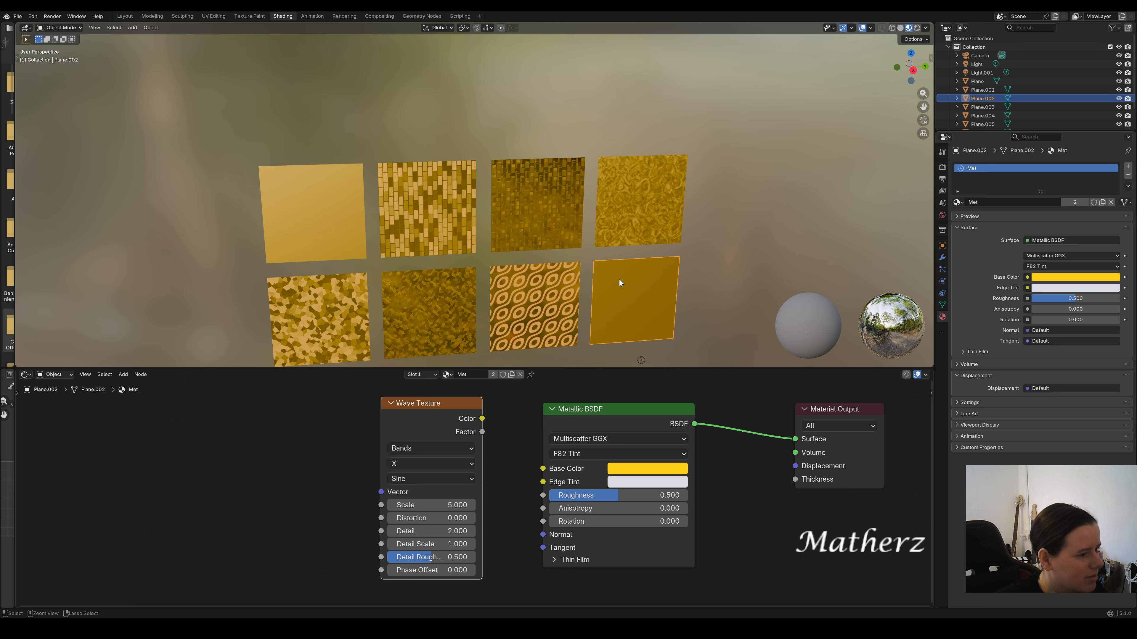
Make a single-user copy of the fourth lower-row plane's material, name it Met.Box 8, and check the first upper-row plane's material.
{"action": "left_click", "coordinate": [511, 375]}
{"action": "left_click", "coordinate": [484, 374]}
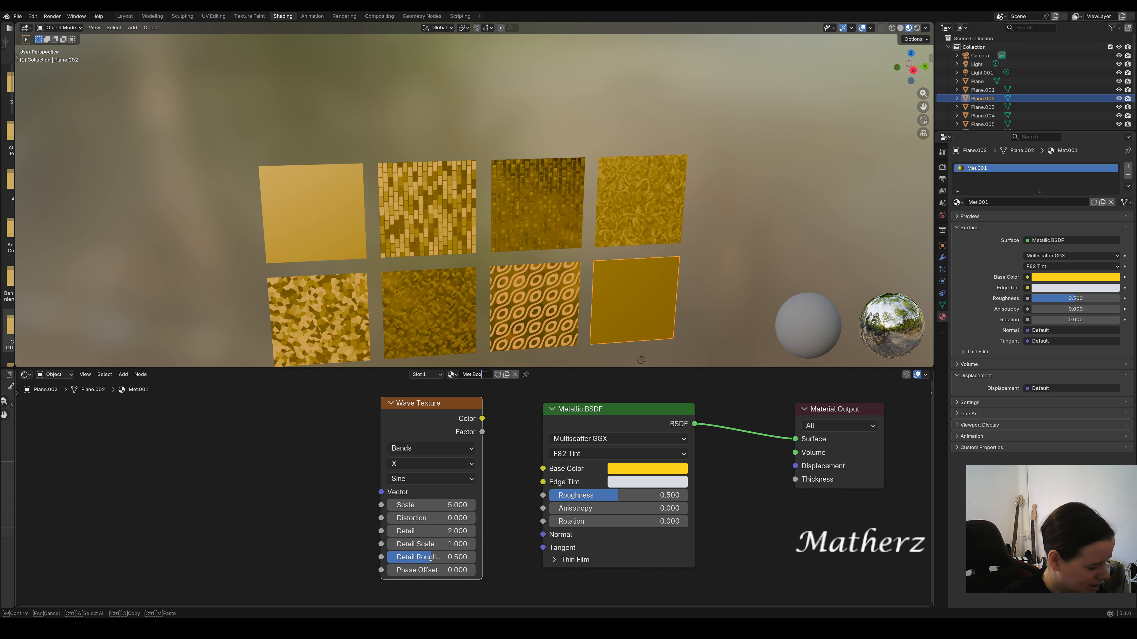
{"action": "type", "text": "Met.Box 8"}
{"action": "key", "text": "Return"}
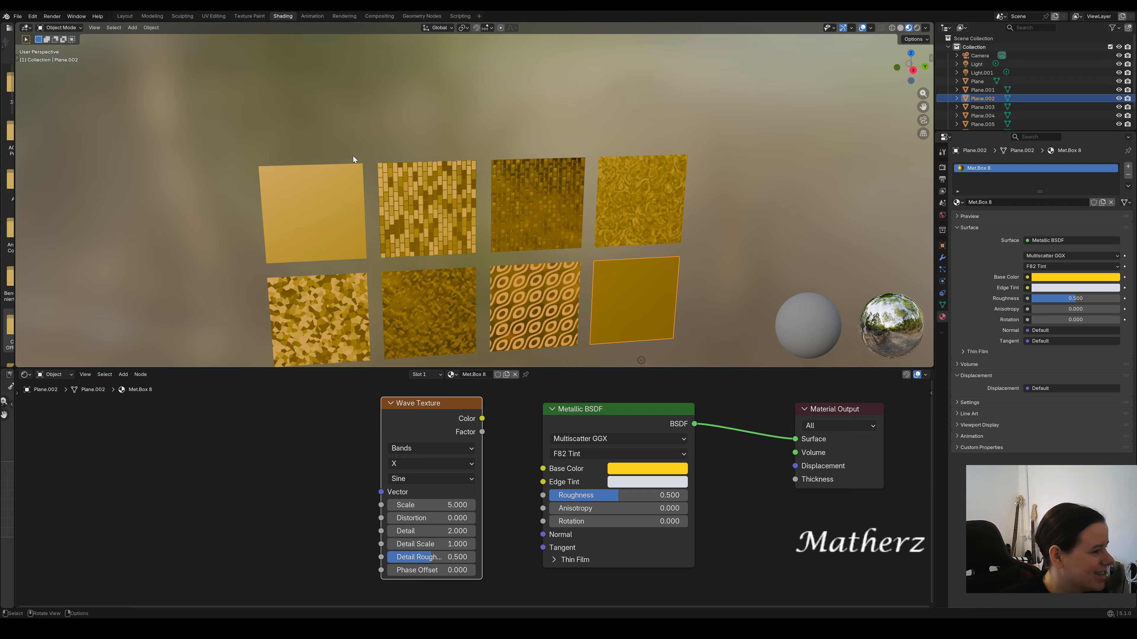
{"action": "left_click", "coordinate": [326, 238]}
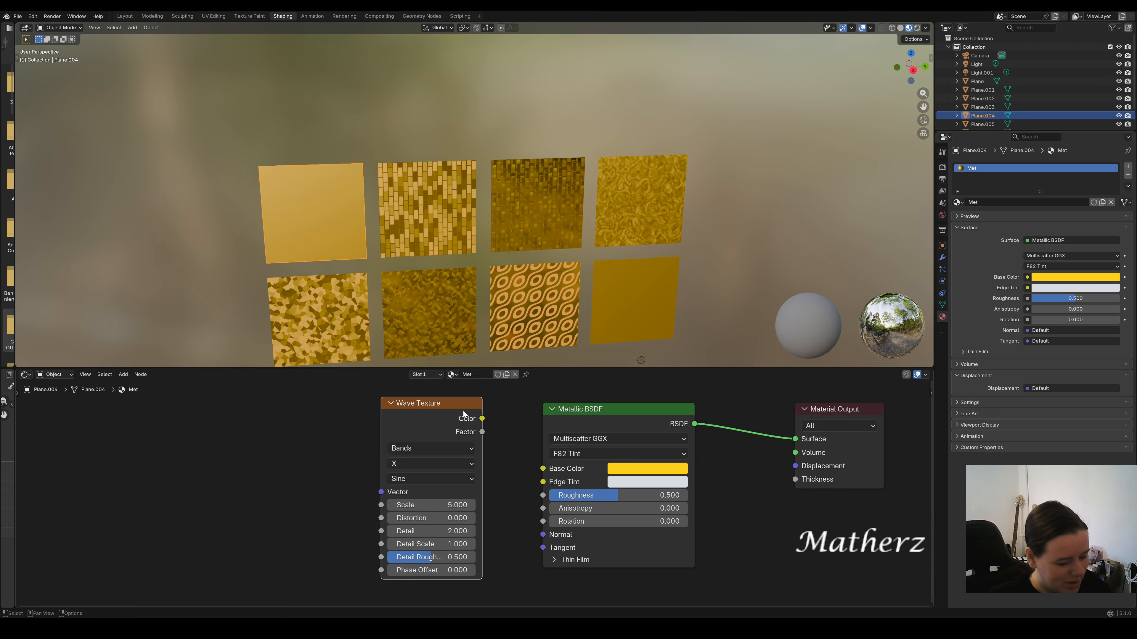
On the fourth lower-row plane, link the Wave Texture's Color to the Metallic BSDF's Roughness and inspect the stripes.
{"action": "left_click", "coordinate": [638, 315]}
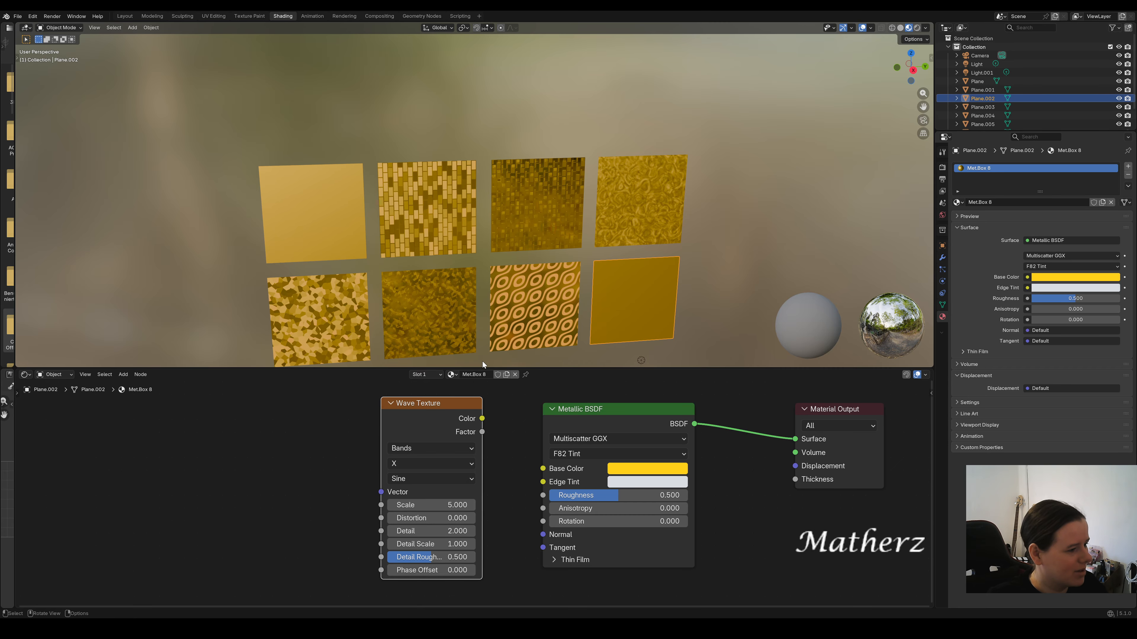
{"action": "left_click_drag", "start_coordinate": [482, 419], "coordinate": [541, 501]}
{"action": "scroll", "coordinate": [734, 347], "scroll_direction": "up", "scroll_amount": 5}
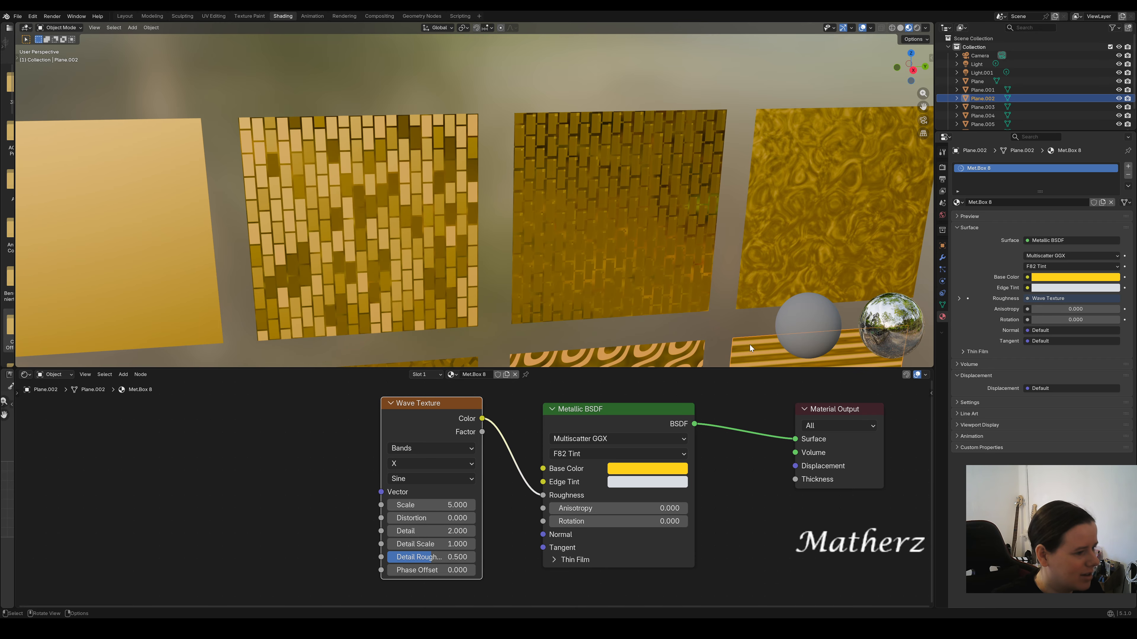
{"action": "middle_click_drag", "start_coordinate": [750, 345], "coordinate": [542, 171]}
{"action": "scroll", "coordinate": [576, 254], "scroll_direction": "down", "scroll_amount": 4}
{"action": "scroll", "coordinate": [541, 184], "scroll_direction": "up", "scroll_amount": 3}
{"action": "middle_click_drag", "start_coordinate": [627, 198], "coordinate": [596, 207]}
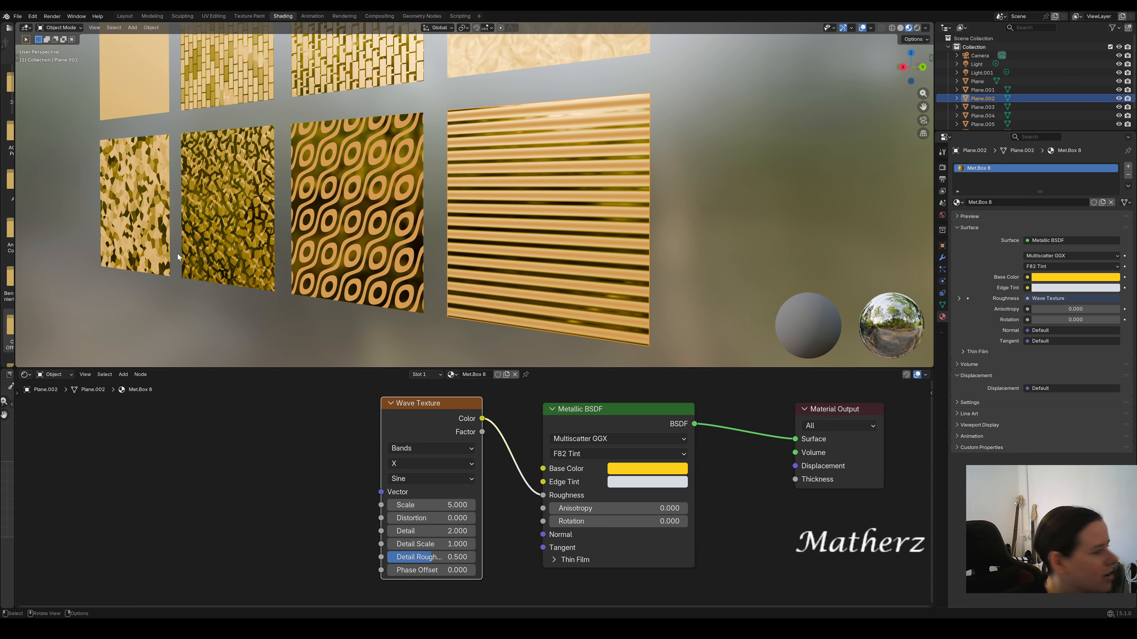
Insert a Color Ramp between the Wave Texture and Roughness, moving the black stop near the middle and the white stop to 0.538.
{"action": "left_click", "coordinate": [129, 376]}
{"action": "type", "text": "col"}
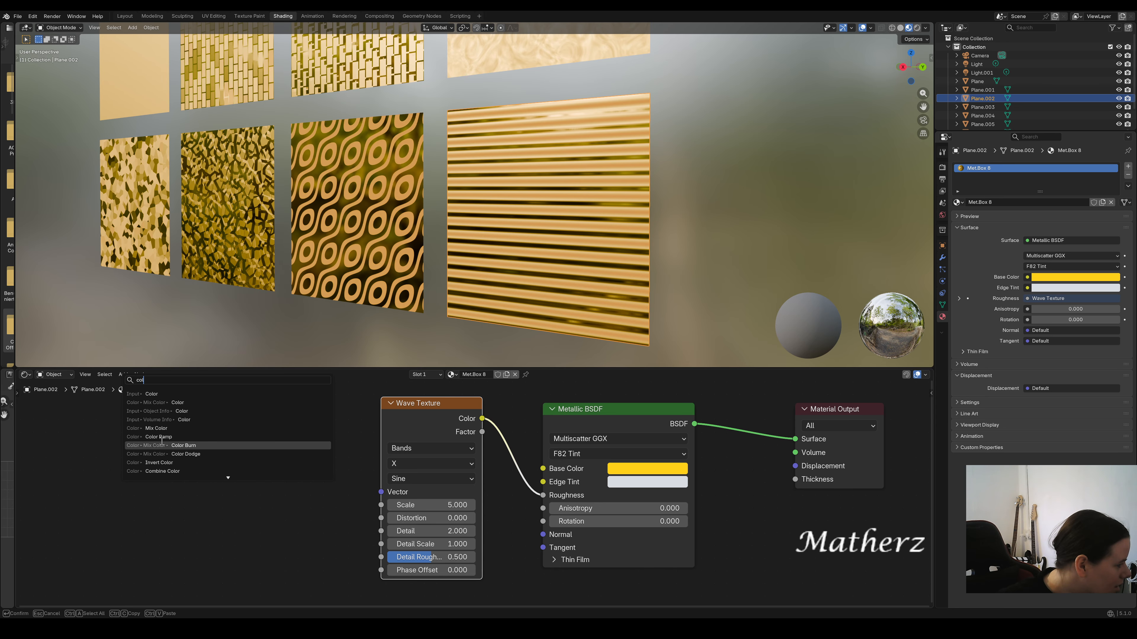
{"action": "left_click", "coordinate": [157, 436]}
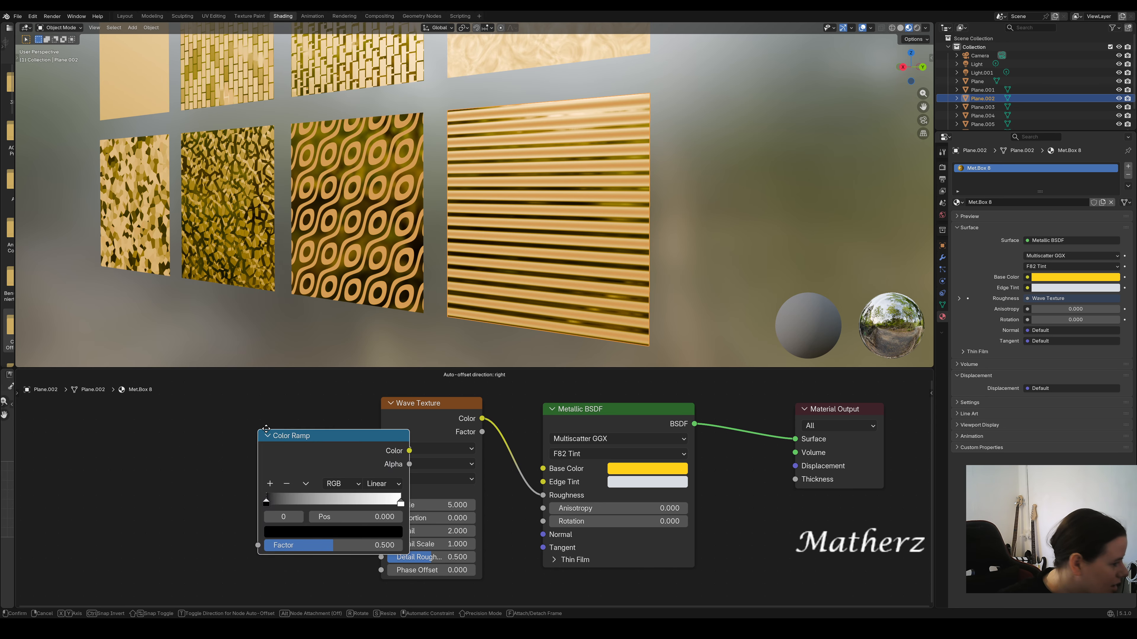
{"action": "left_click", "coordinate": [579, 483]}
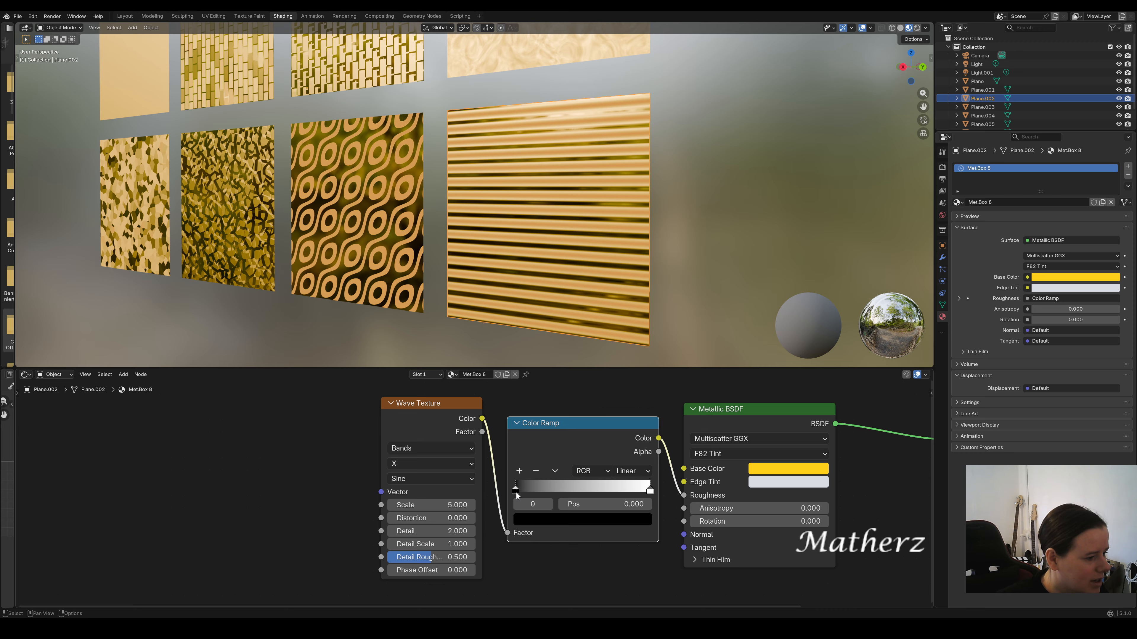
{"action": "left_click_drag", "start_coordinate": [516, 490], "coordinate": [575, 493]}
{"action": "middle_click_drag", "start_coordinate": [581, 251], "coordinate": [550, 265]}
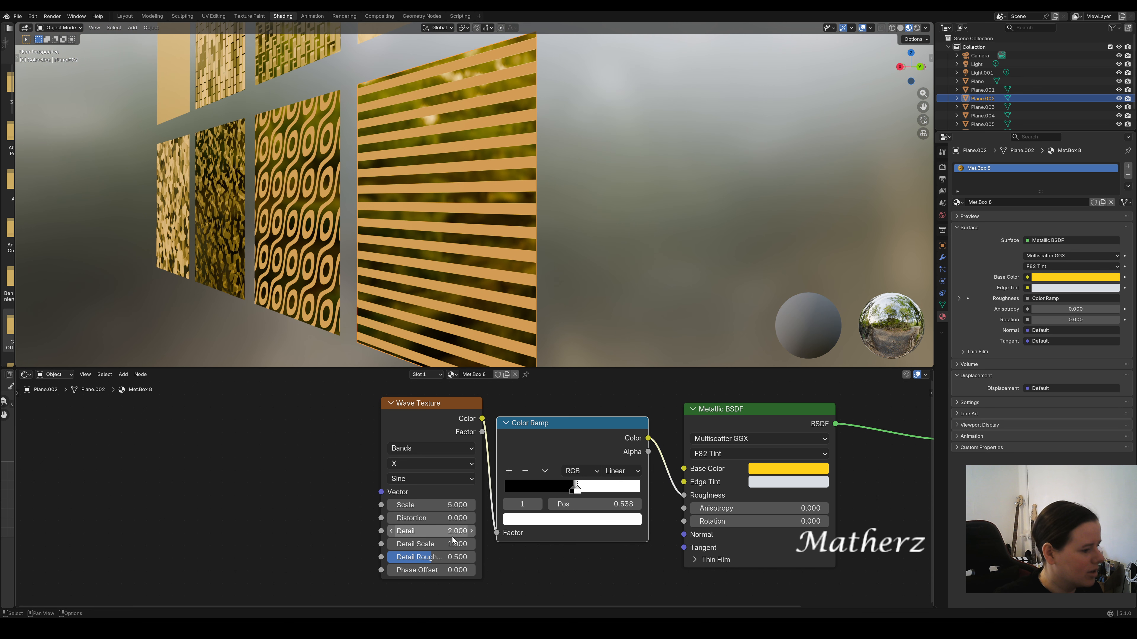
Set the Wave Texture's Scale to 1.600, Distortion to 9.400, Detail to 7.600 and Detail Scale to 2.100.
{"action": "mouse_move", "coordinate": [427, 549]}
{"action": "left_mouse_down"}
{"action": "mouse_move", "coordinate": [459, 549]}
{"action": "mouse_move", "coordinate": [434, 531]}
{"action": "mouse_move", "coordinate": [438, 518]}
{"action": "mouse_move", "coordinate": [461, 518]}
{"action": "mouse_move", "coordinate": [429, 505]}
{"action": "mouse_move", "coordinate": [450, 505]}
{"action": "left_mouse_up"}
{"action": "middle_click_drag", "start_coordinate": [397, 269], "coordinate": [485, 269]}
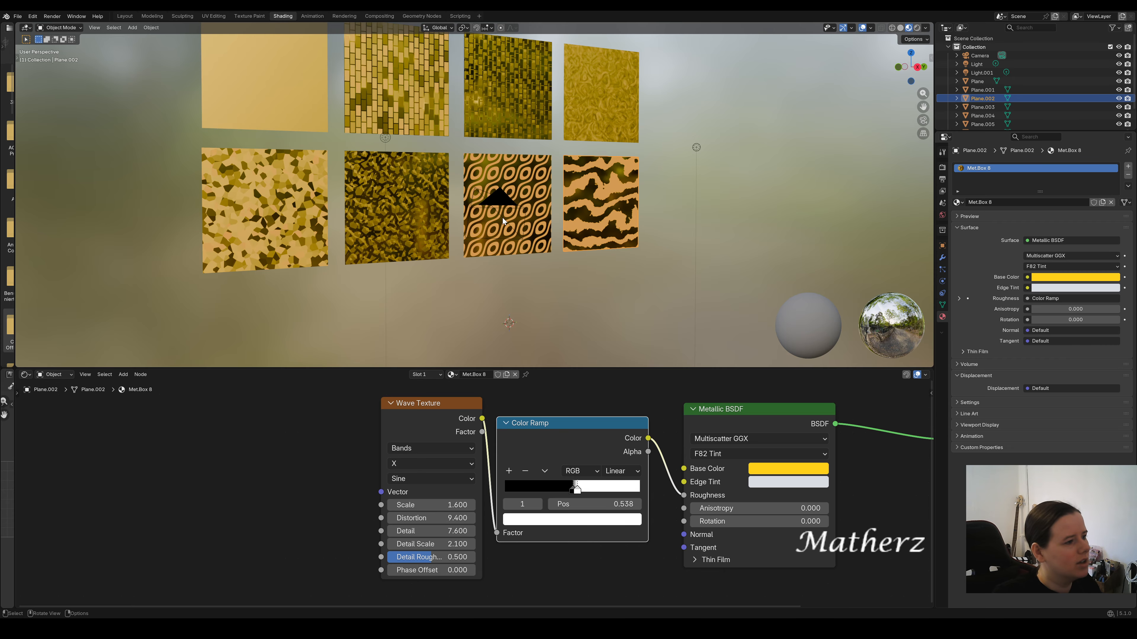
{"action": "middle_click_drag", "start_coordinate": [502, 218], "coordinate": [713, 187]}
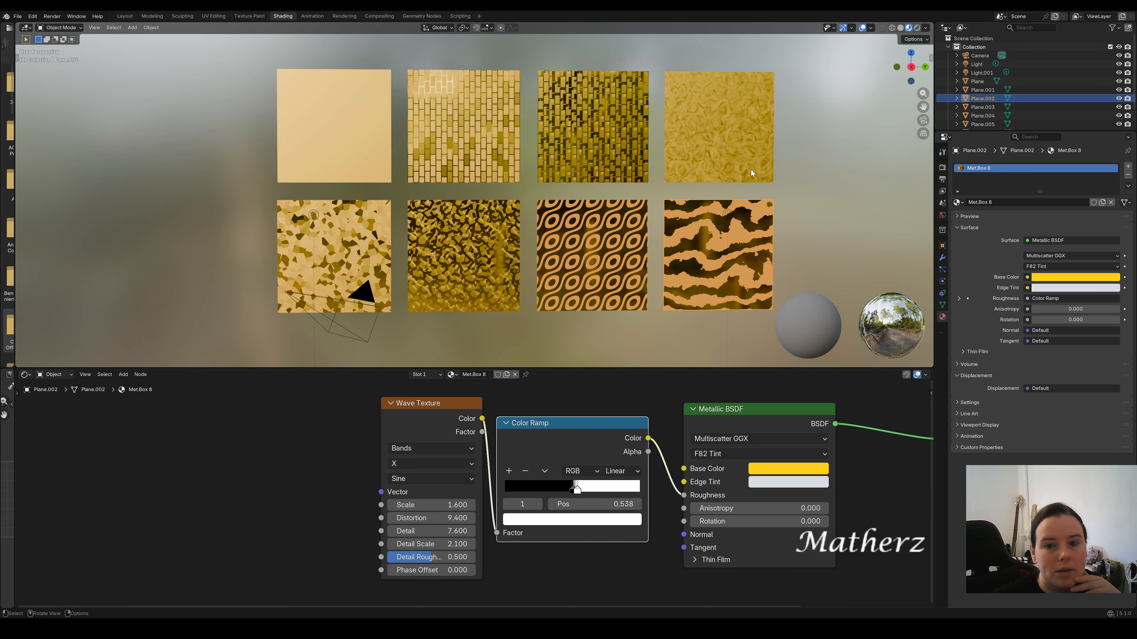
{"action": "middle_click_drag", "start_coordinate": [356, 196], "coordinate": [381, 202]}
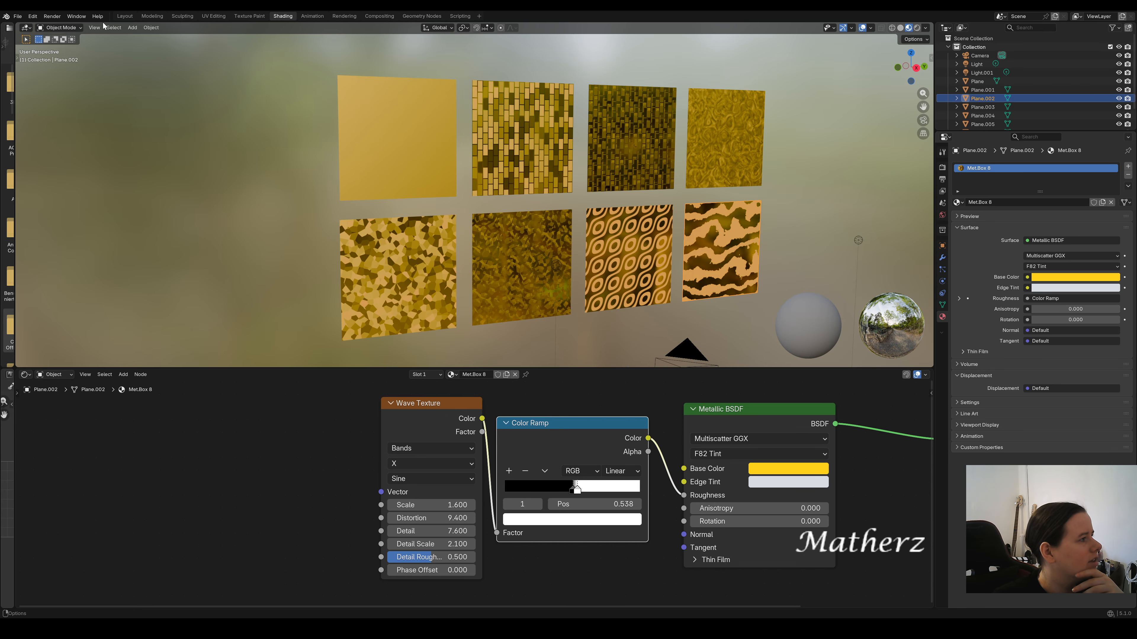
Switch to the Layout workspace and add a plane scaled up about 33 times as a floor beneath the gold planes.
{"action": "left_click", "coordinate": [123, 17]}
{"action": "scroll", "coordinate": [544, 381], "scroll_direction": "down", "scroll_amount": 4}
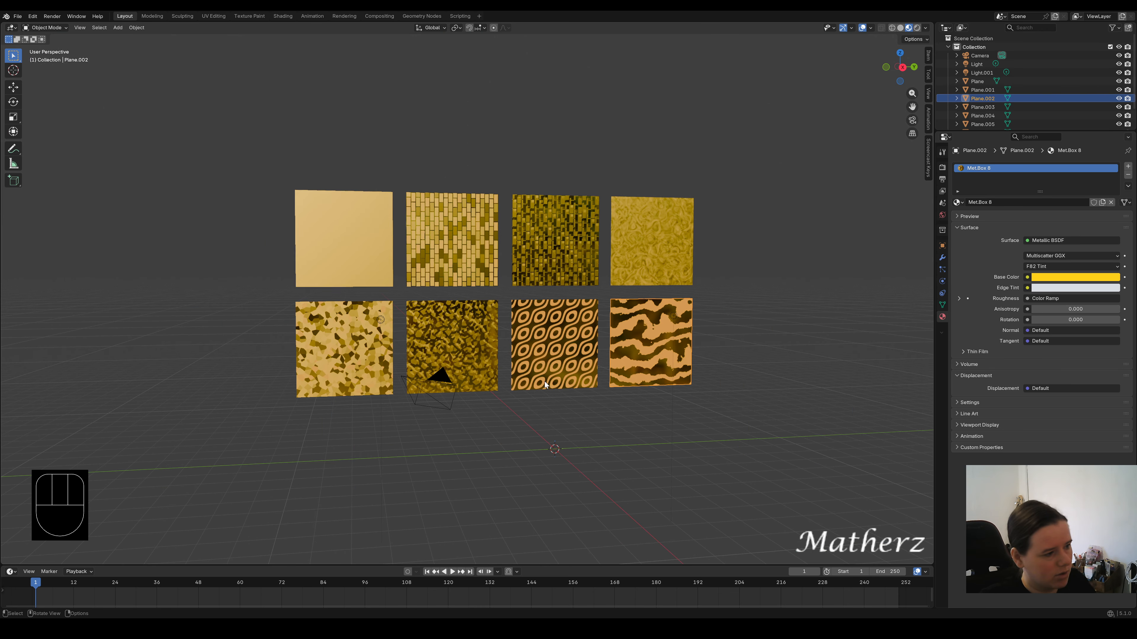
{"action": "middle_click_drag", "start_coordinate": [540, 413], "coordinate": [138, 109]}
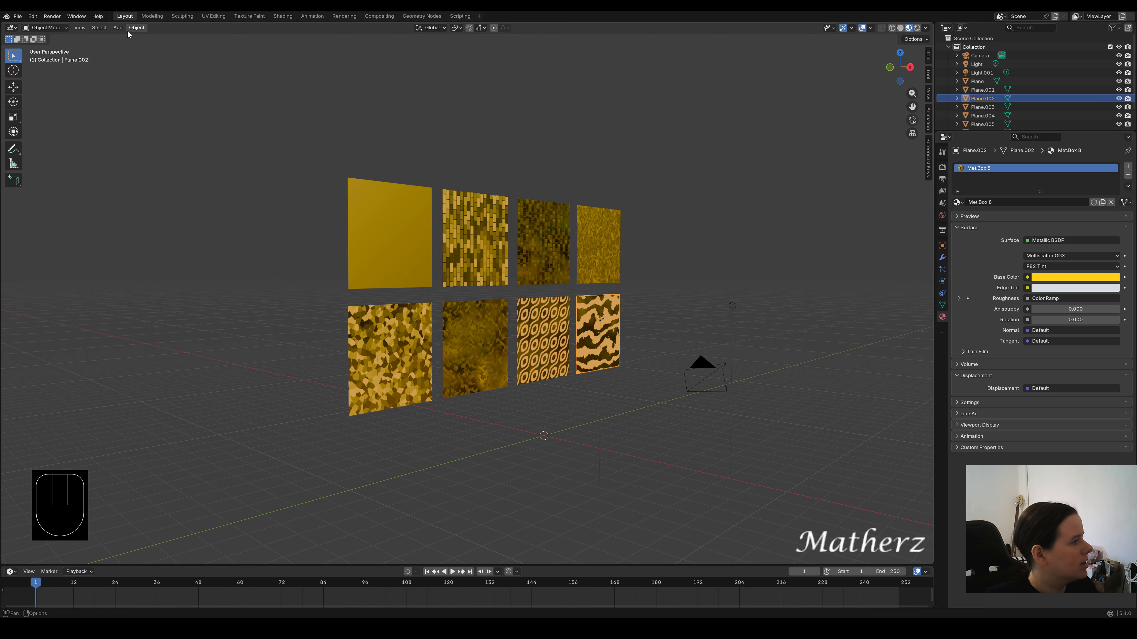
{"action": "left_click", "coordinate": [118, 27]}
{"action": "mouse_move", "coordinate": [143, 37]}
{"action": "left_click", "coordinate": [232, 37]}
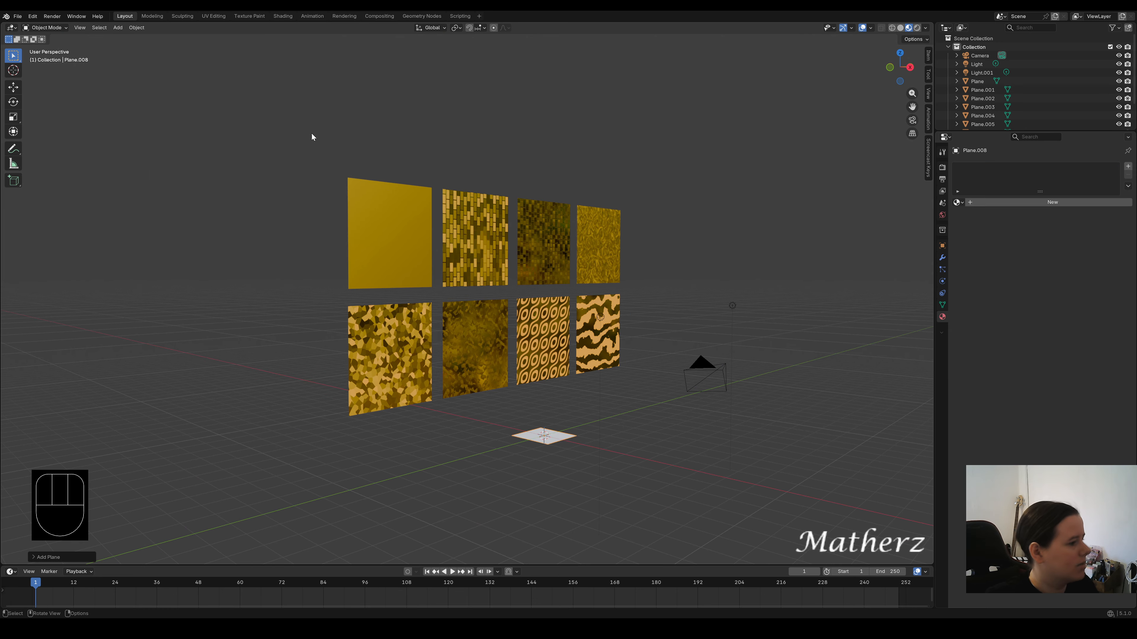
{"action": "key", "text": "s"}
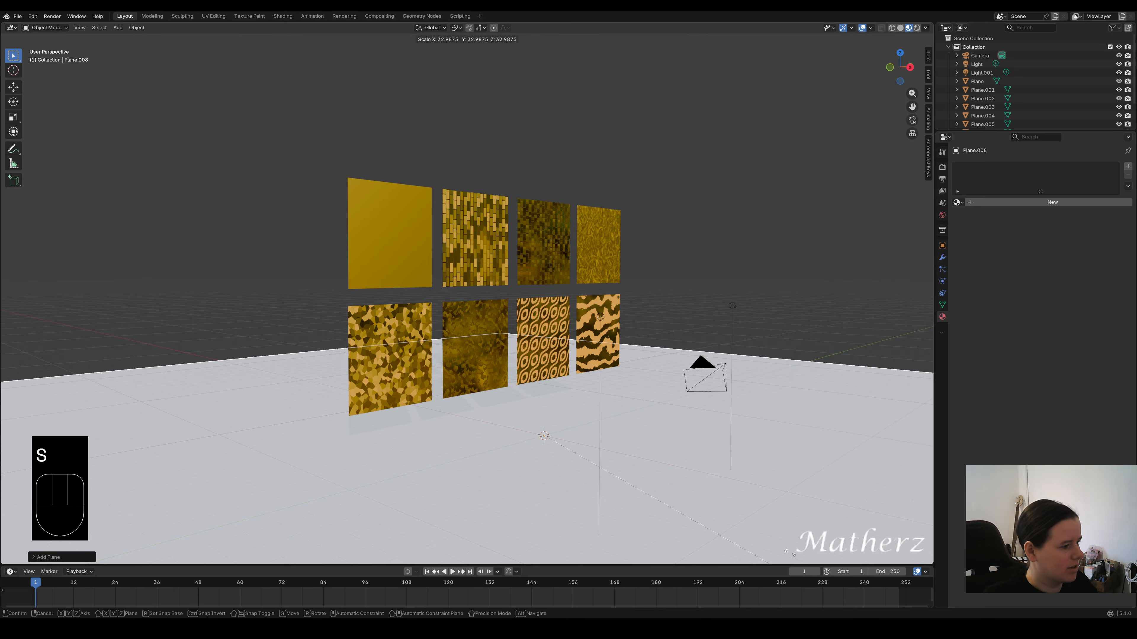
{"action": "left_click", "coordinate": [791, 531]}
{"action": "scroll", "coordinate": [665, 352], "scroll_direction": "down", "scroll_amount": 4}
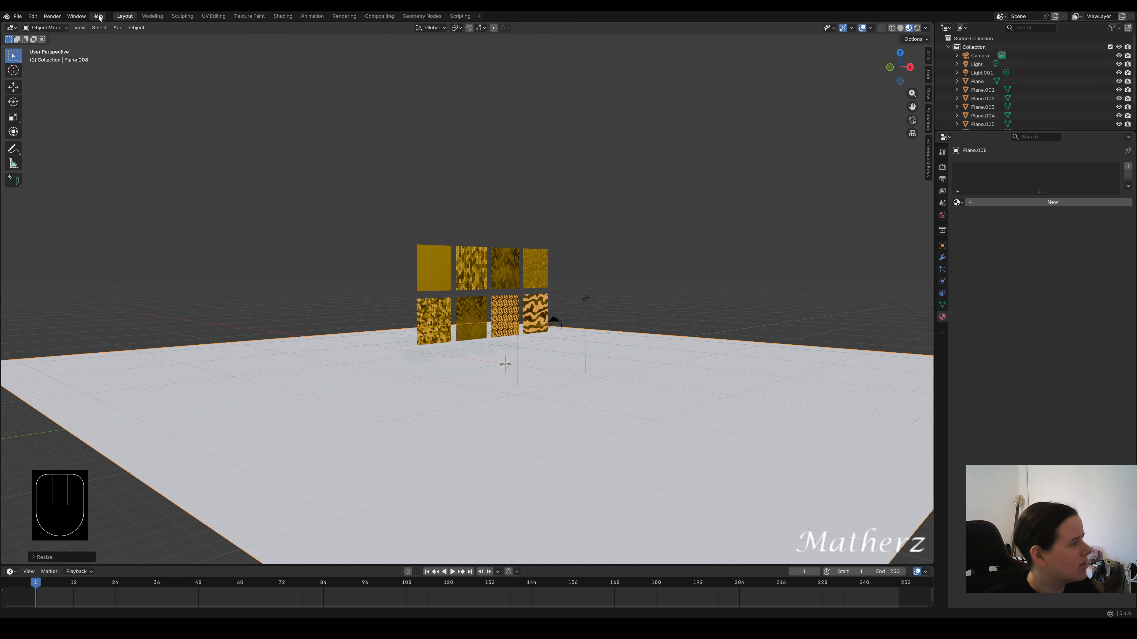
Add an ico sphere and move it above the floor, away from the Wave Texture side of the plane grid.
{"action": "left_click", "coordinate": [118, 27]}
{"action": "mouse_move", "coordinate": [144, 39]}
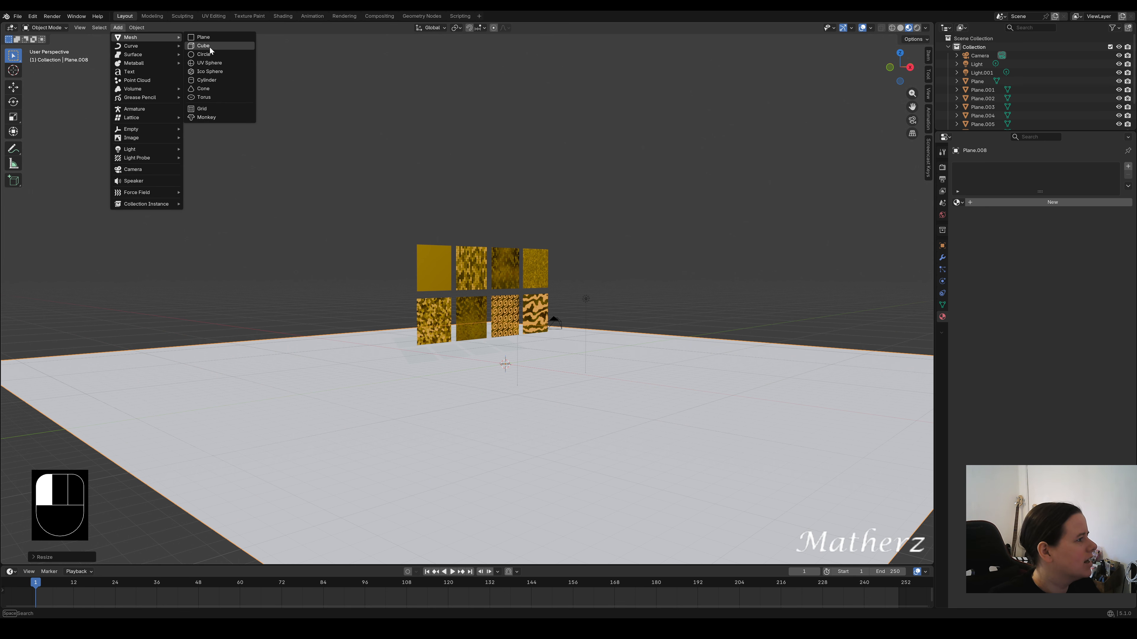
{"action": "left_click", "coordinate": [215, 72]}
{"action": "key", "text": "g"}
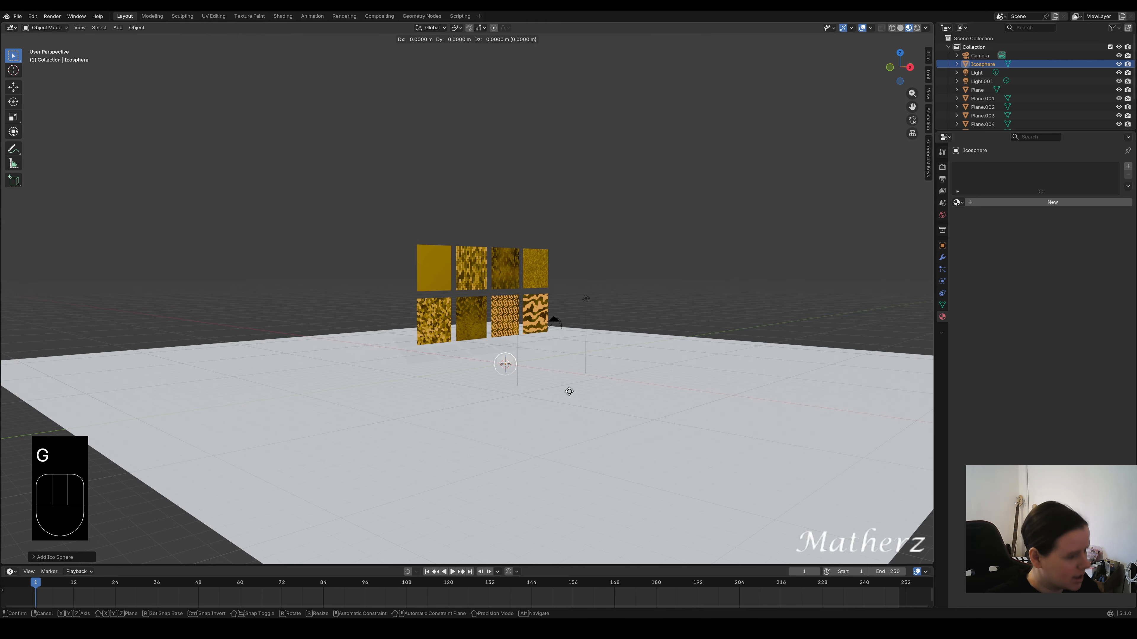
{"action": "middle_click_drag", "start_coordinate": [568, 390], "coordinate": [839, 411]}
{"action": "left_click", "coordinate": [582, 307]}
{"action": "key", "text": "g"}
{"action": "left_click", "coordinate": [839, 411]}
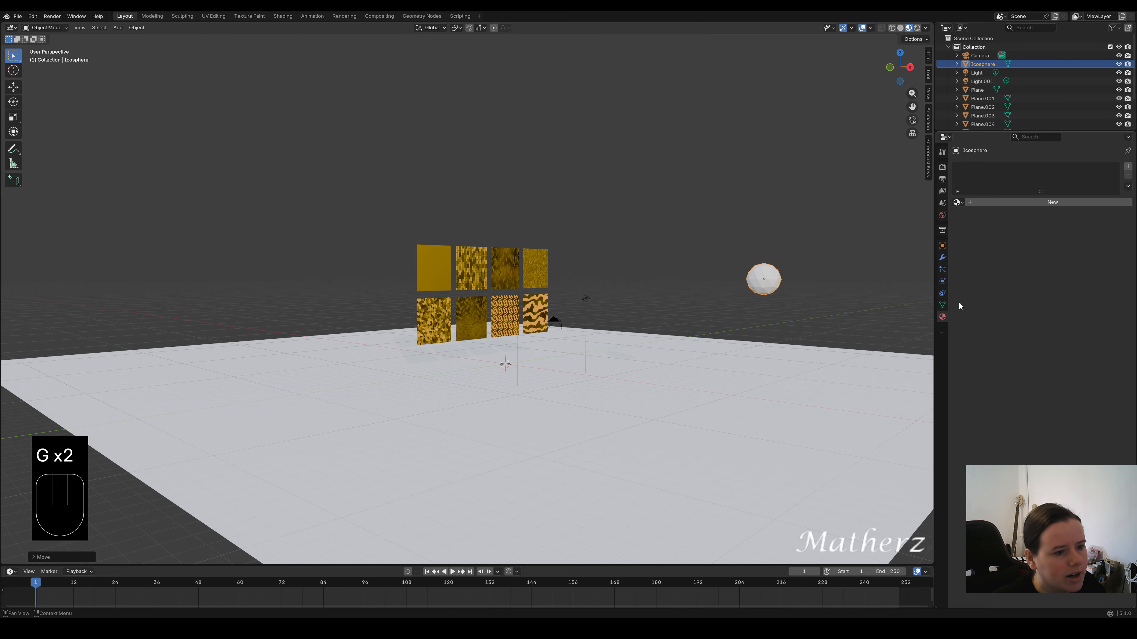
Give the ico sphere a new material with a bright green Base Color and view it against the gold planes.
{"action": "left_click", "coordinate": [1061, 203]}
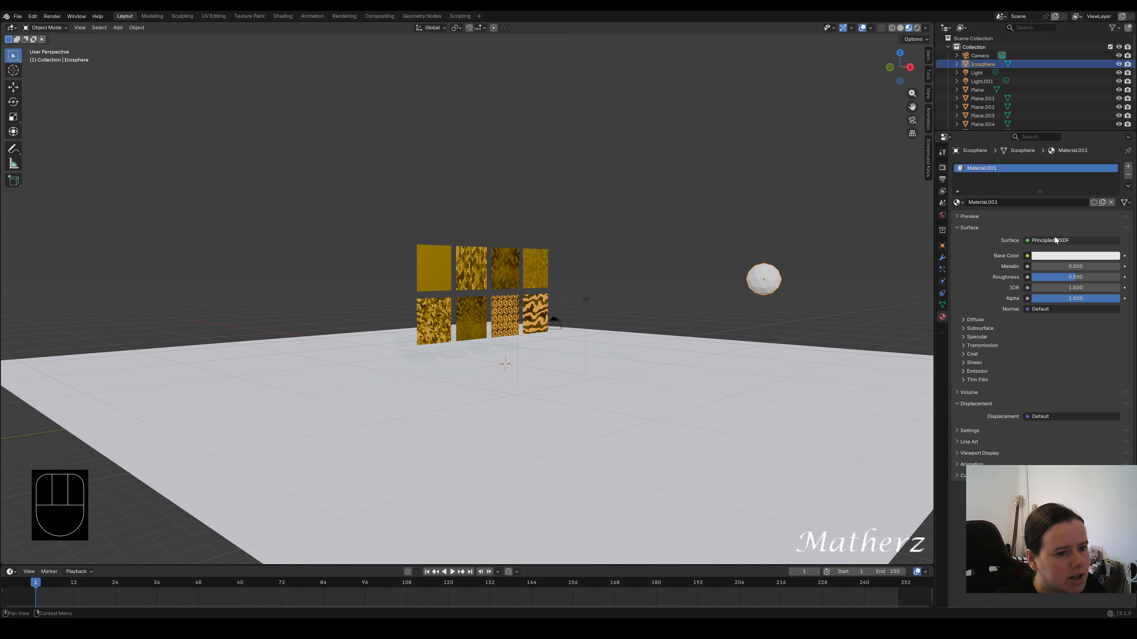
{"action": "left_click", "coordinate": [1057, 256]}
{"action": "left_click", "coordinate": [1033, 126]}
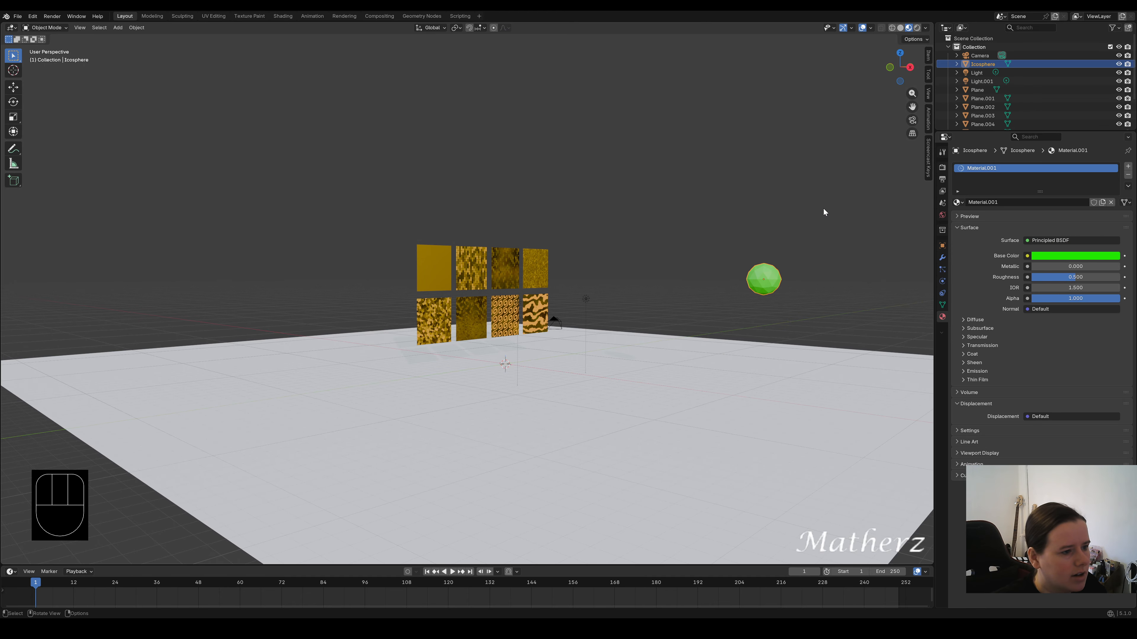
{"action": "middle_click_drag", "start_coordinate": [891, 318], "coordinate": [591, 325]}
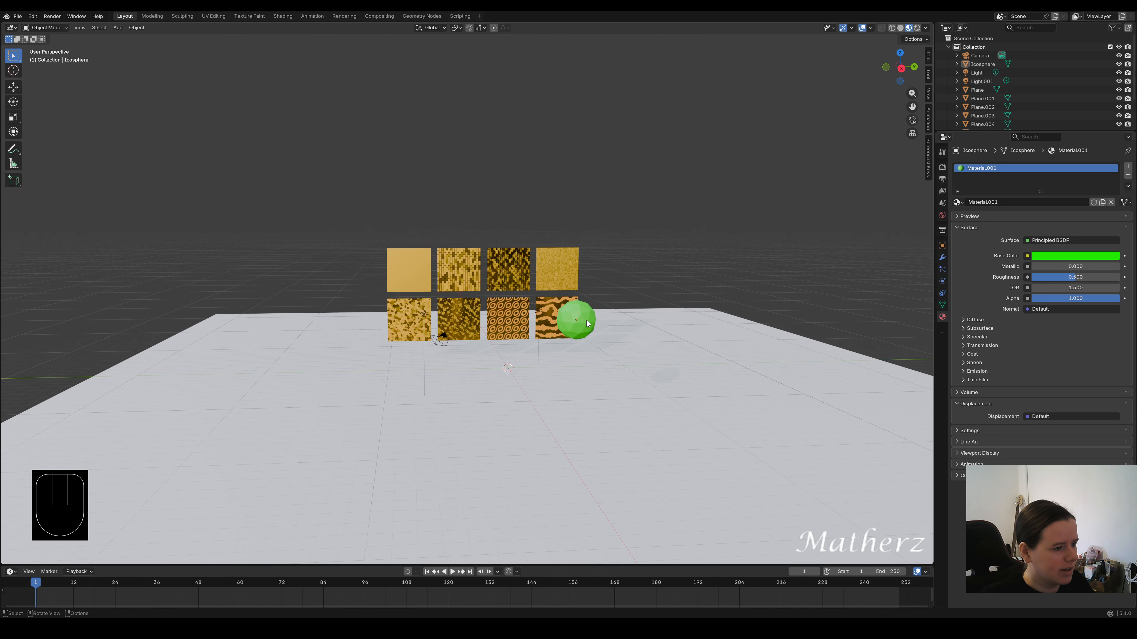
Duplicate the green ico sphere three times and spread the copies at different heights and sides around the gold planes.
{"action": "key", "text": "shift+d"}
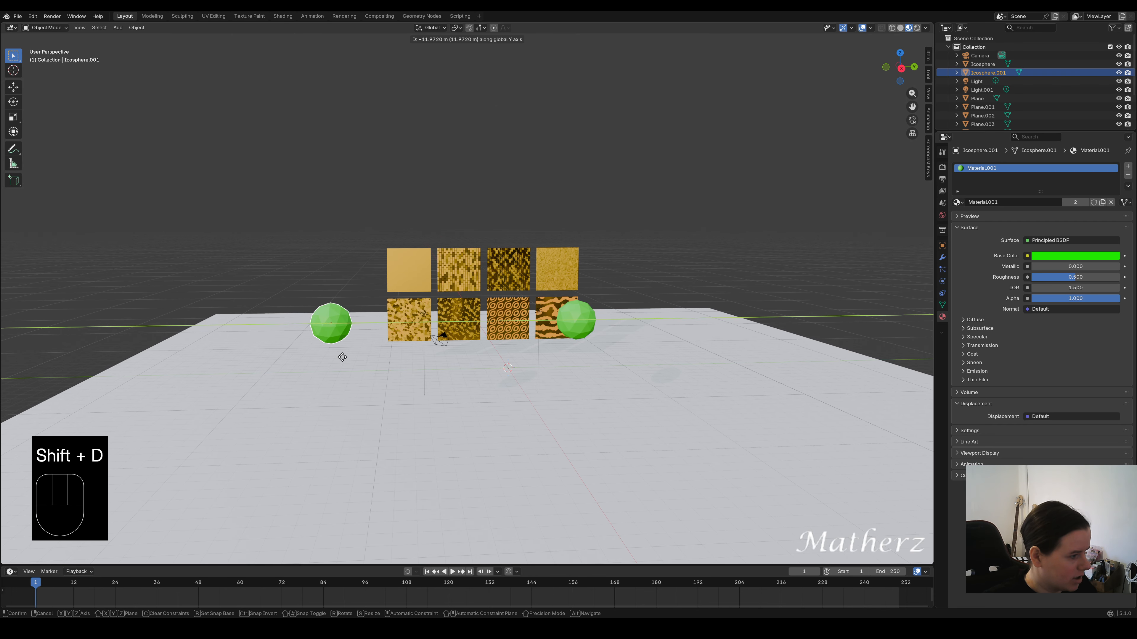
{"action": "left_click", "coordinate": [343, 327]}
{"action": "key", "text": "g"}
{"action": "left_click", "coordinate": [339, 286]}
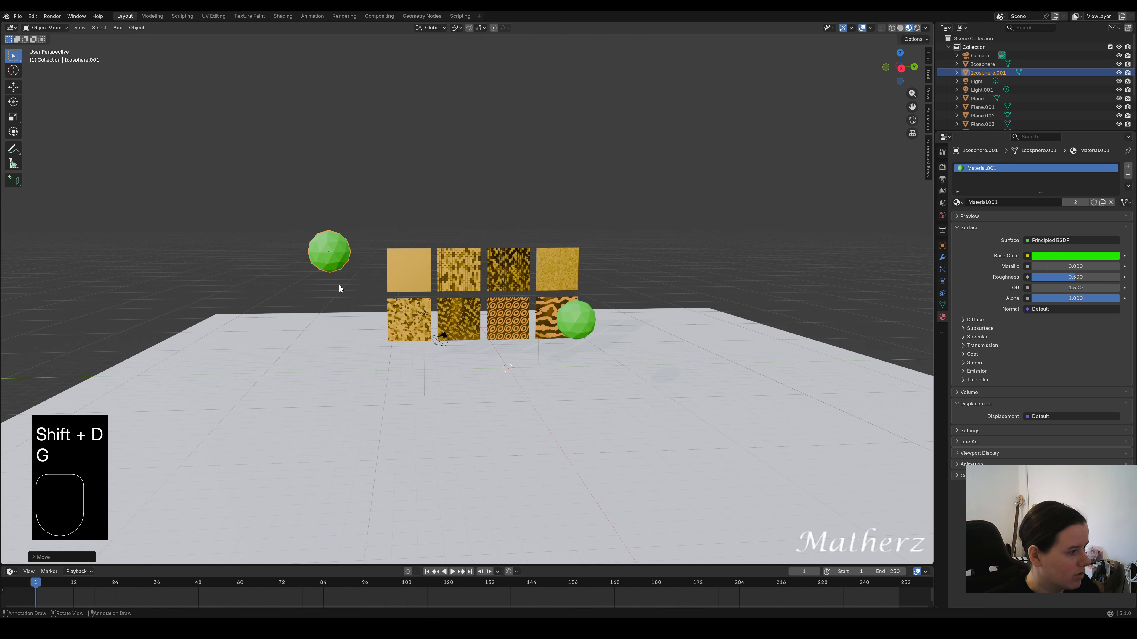
{"action": "key", "text": "shift+d"}
{"action": "left_click", "coordinate": [692, 306]}
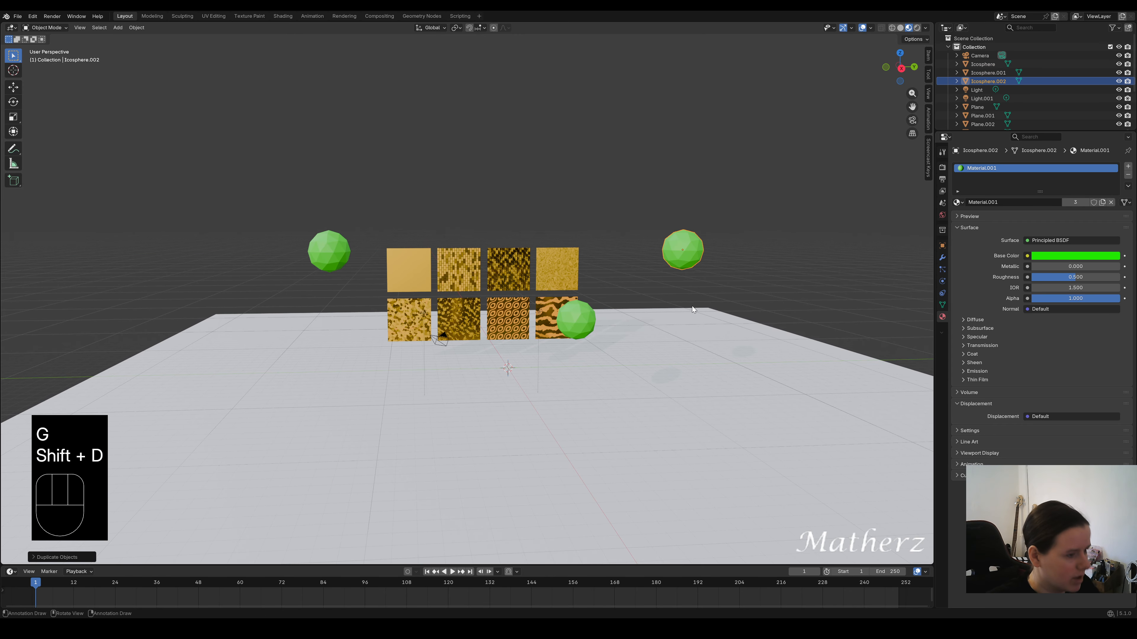
{"action": "key", "text": "shift+d"}
{"action": "middle_click_drag", "start_coordinate": [693, 314], "coordinate": [708, 417]}
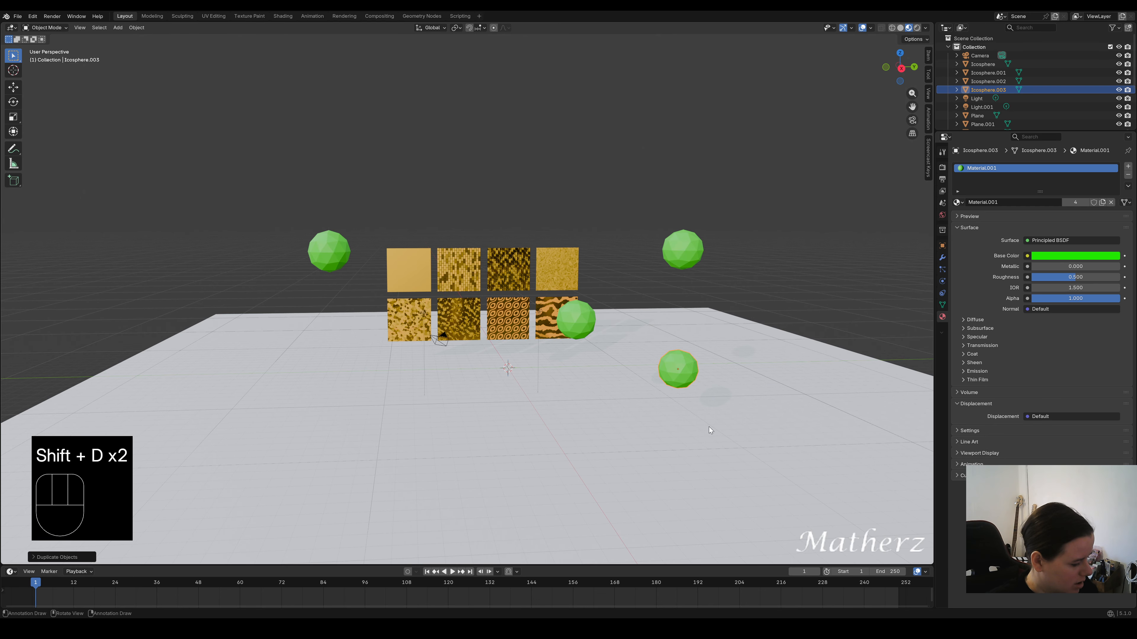
{"action": "key", "text": "g"}
{"action": "left_click", "coordinate": [416, 453]}
Switch the viewport to Rendered shading and view the gold planes up close with the spheres reflecting in them.
{"action": "middle_click_drag", "start_coordinate": [679, 326], "coordinate": [654, 341]}
{"action": "scroll", "coordinate": [535, 372], "scroll_direction": "up", "scroll_amount": 6}
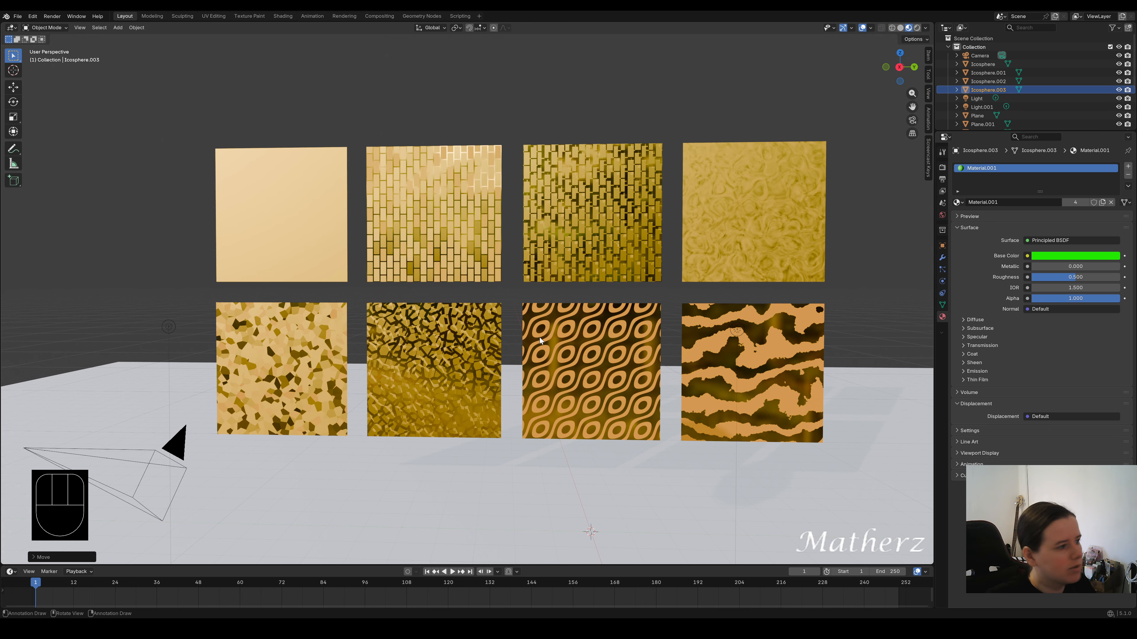
{"action": "left_click", "coordinate": [917, 28]}
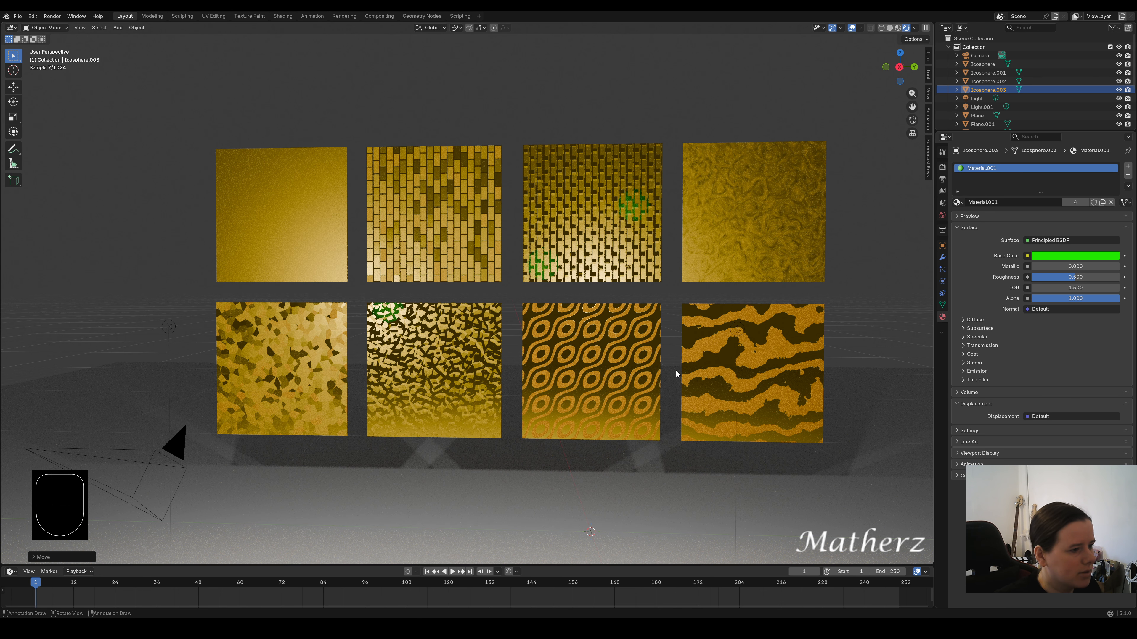
{"action": "mouse_move", "coordinate": [676, 370]}
{"action": "middle_mouse_down"}
{"action": "mouse_move", "coordinate": [730, 381]}
{"action": "mouse_move", "coordinate": [690, 376]}
{"action": "middle_mouse_up"}
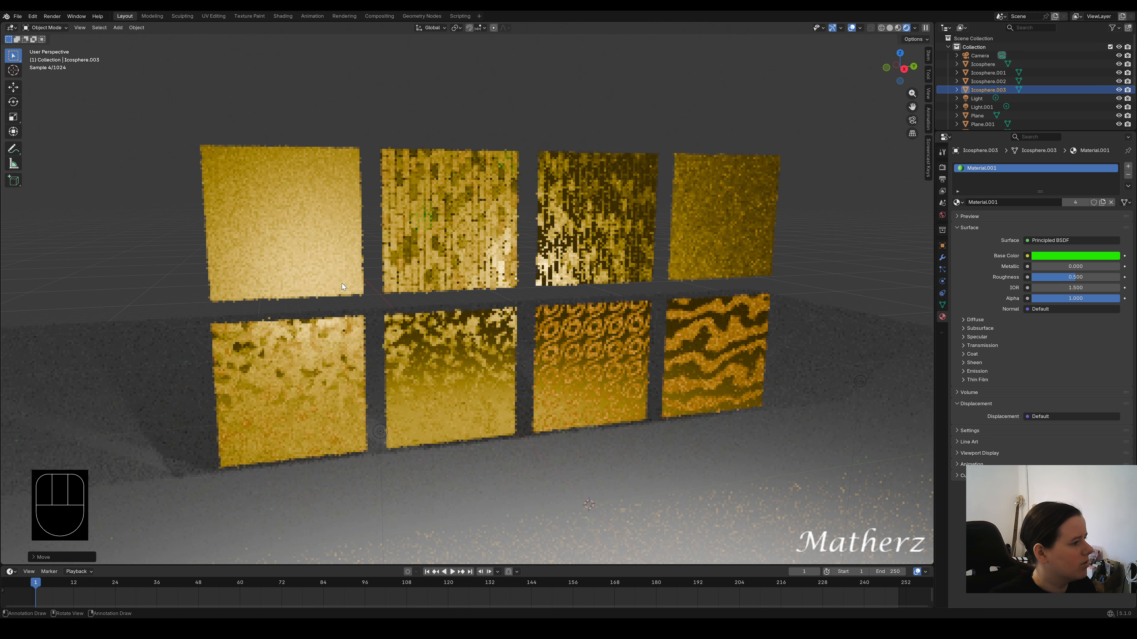
Set the Roughness of the plain gold plane's Met material to 0.000.
{"action": "left_click", "coordinate": [252, 224]}
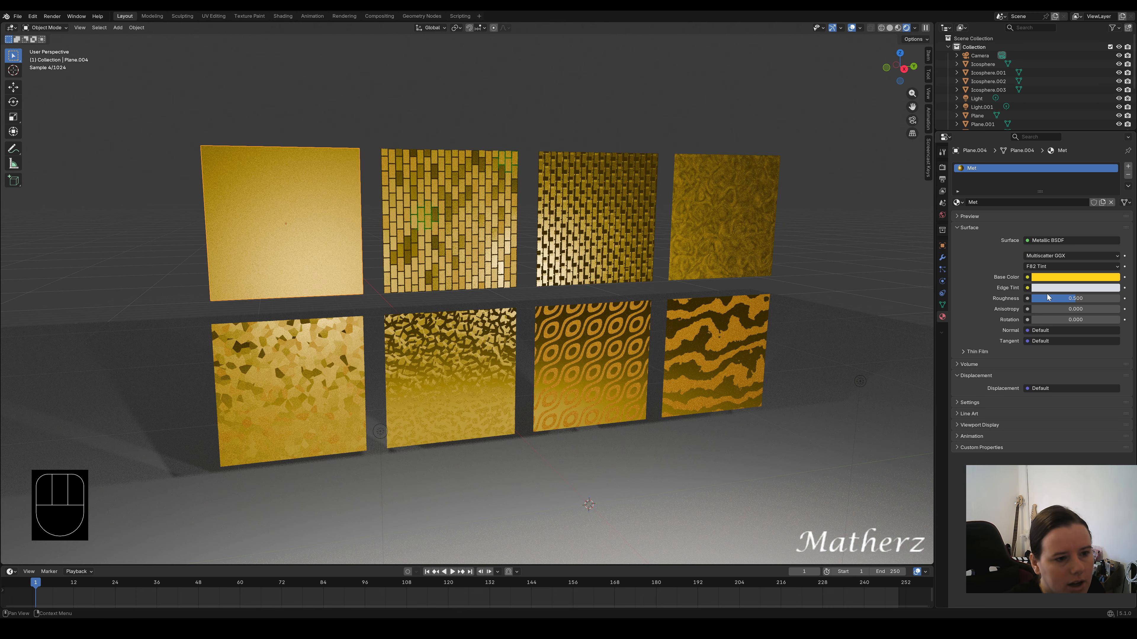
{"action": "mouse_move", "coordinate": [1047, 297]}
{"action": "left_mouse_down"}
{"action": "mouse_move", "coordinate": [1073, 297]}
{"action": "mouse_move", "coordinate": [1028, 299]}
{"action": "left_mouse_up"}
{"action": "left_click", "coordinate": [1015, 289]}
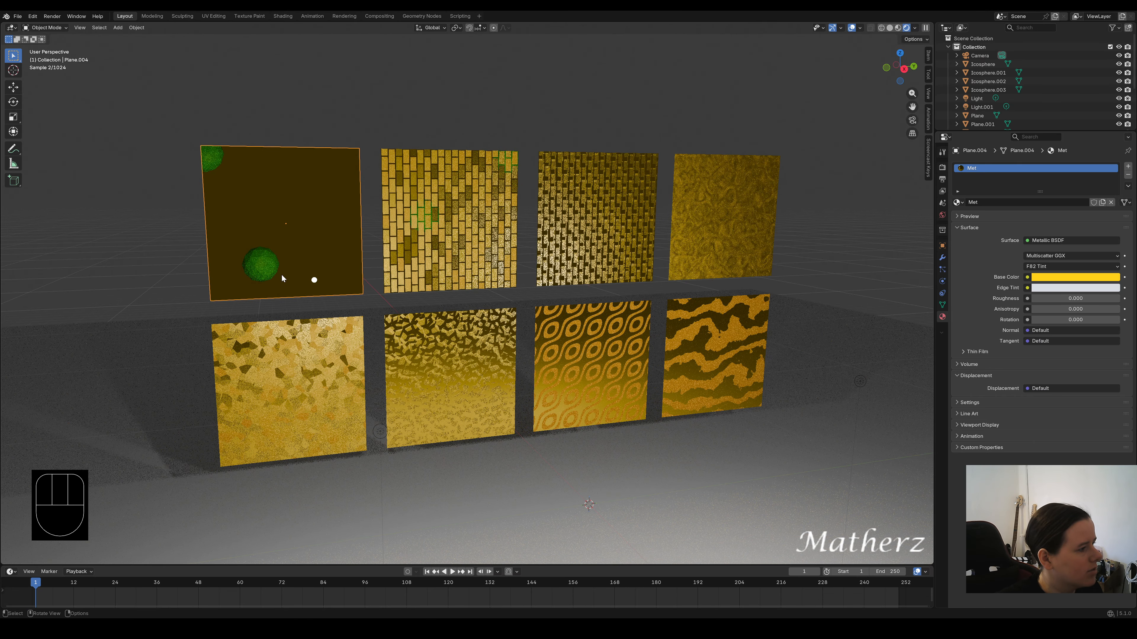
Examine from several angles how the green spheres and lights reflect in each gold plane, and deselect the plain plane.
{"action": "middle_click_drag", "start_coordinate": [618, 274], "coordinate": [576, 199]}
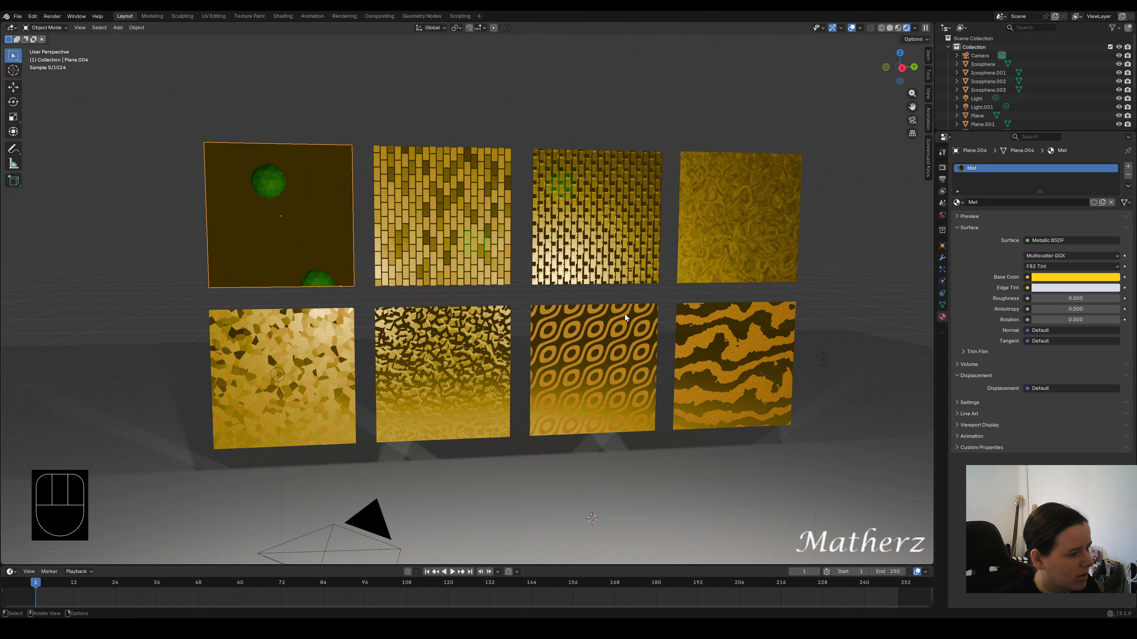
{"action": "middle_click_drag", "start_coordinate": [624, 314], "coordinate": [604, 305]}
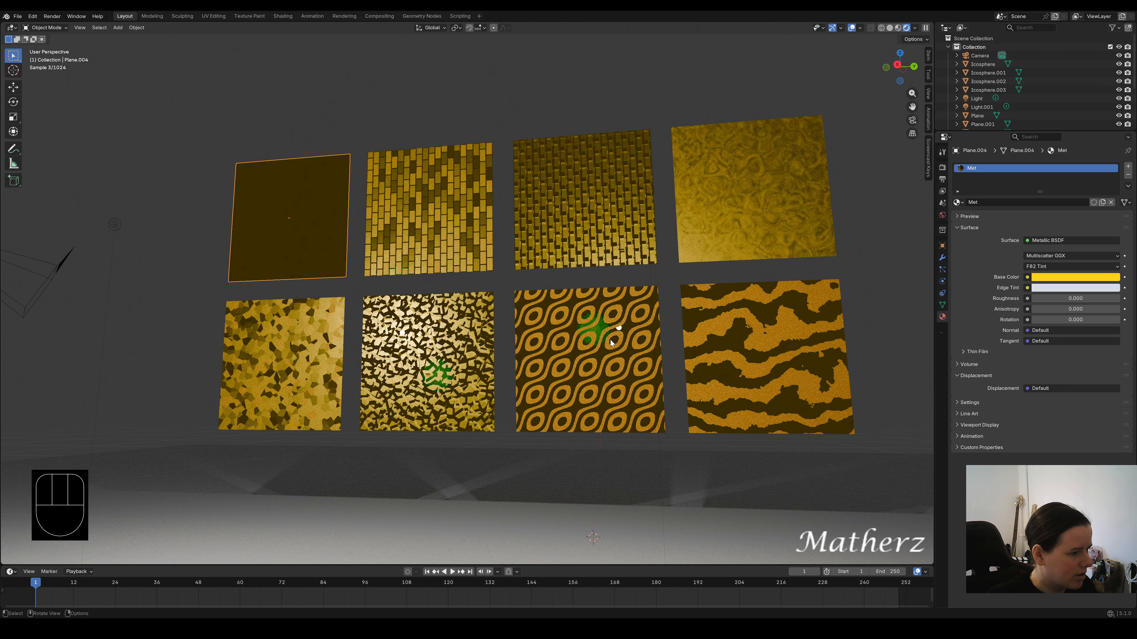
{"action": "middle_click_drag", "start_coordinate": [779, 306], "coordinate": [720, 306]}
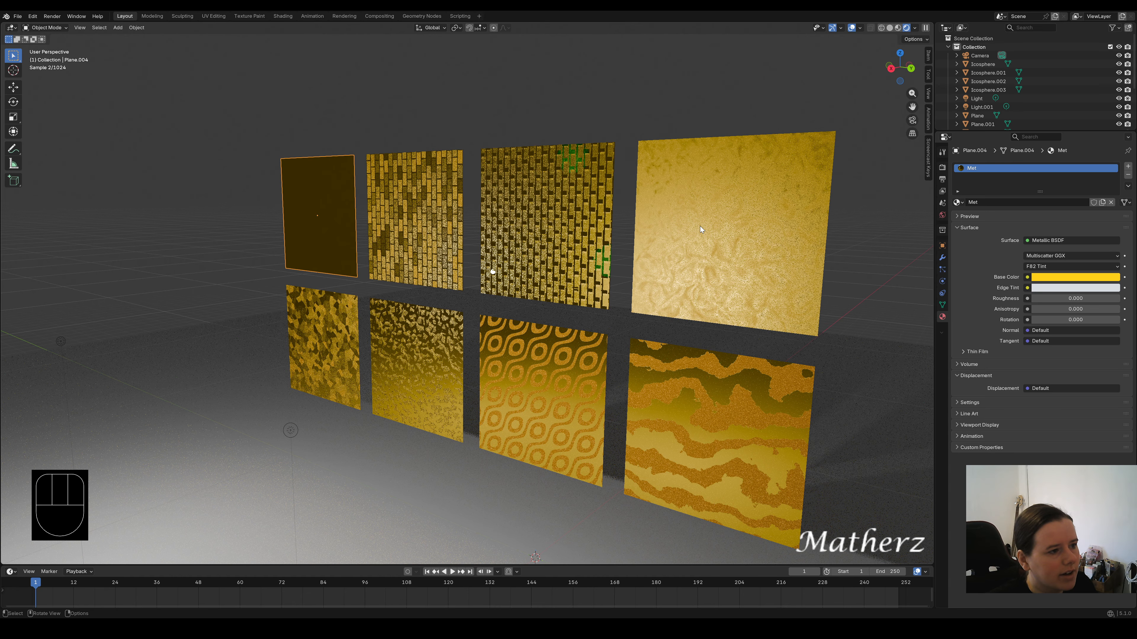
{"action": "middle_click_drag", "start_coordinate": [773, 240], "coordinate": [846, 224]}
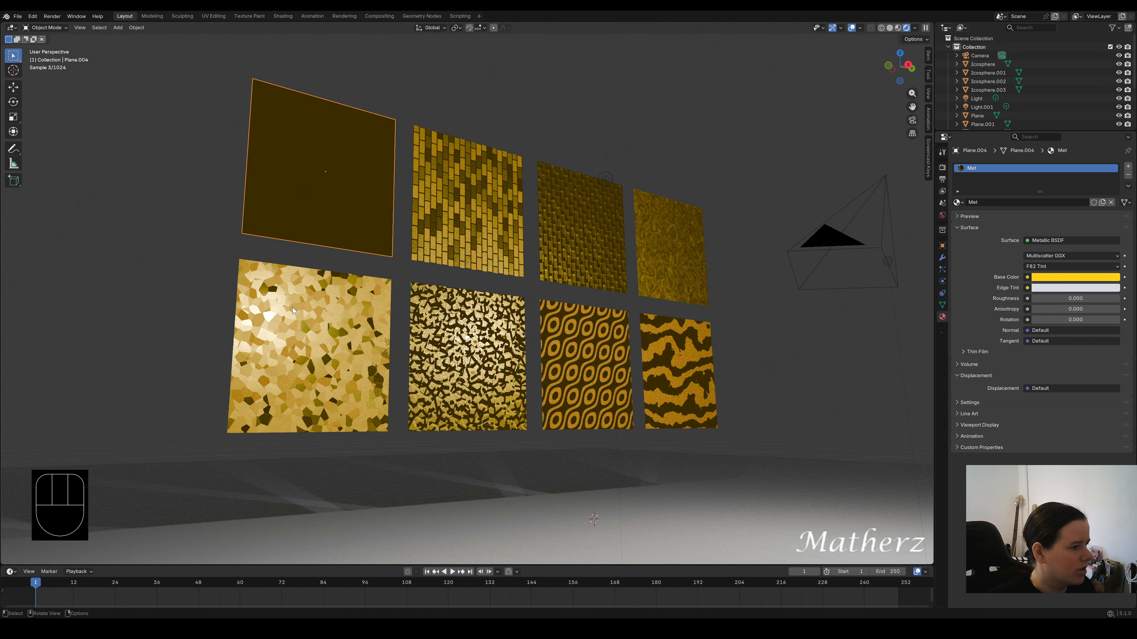
{"action": "middle_click_drag", "start_coordinate": [293, 310], "coordinate": [365, 351]}
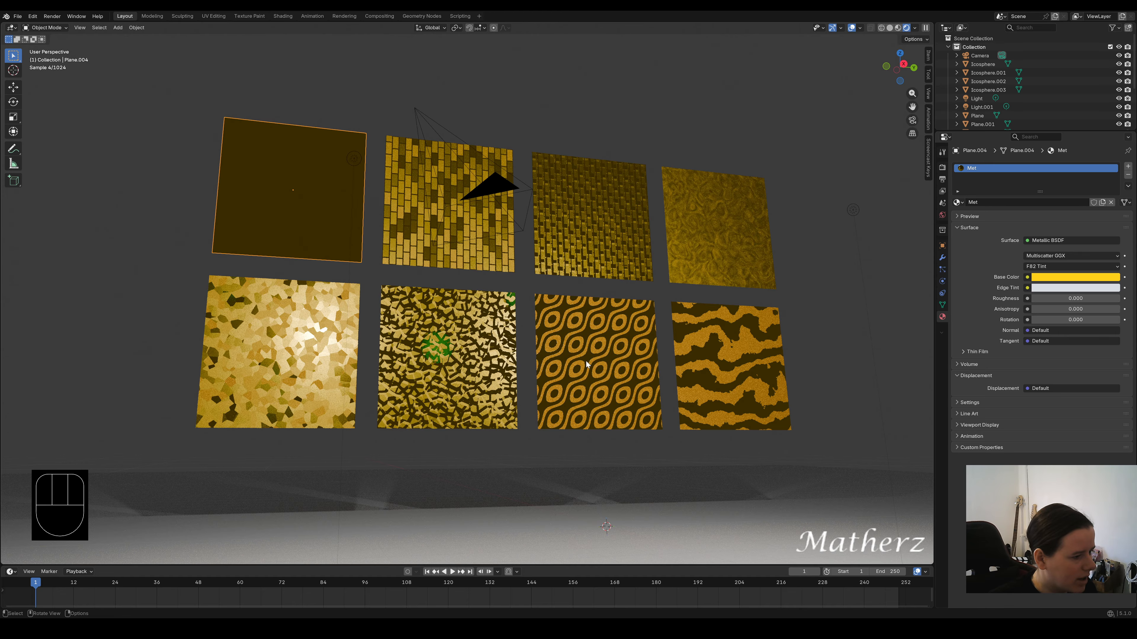
{"action": "middle_click_drag", "start_coordinate": [586, 361], "coordinate": [610, 358]}
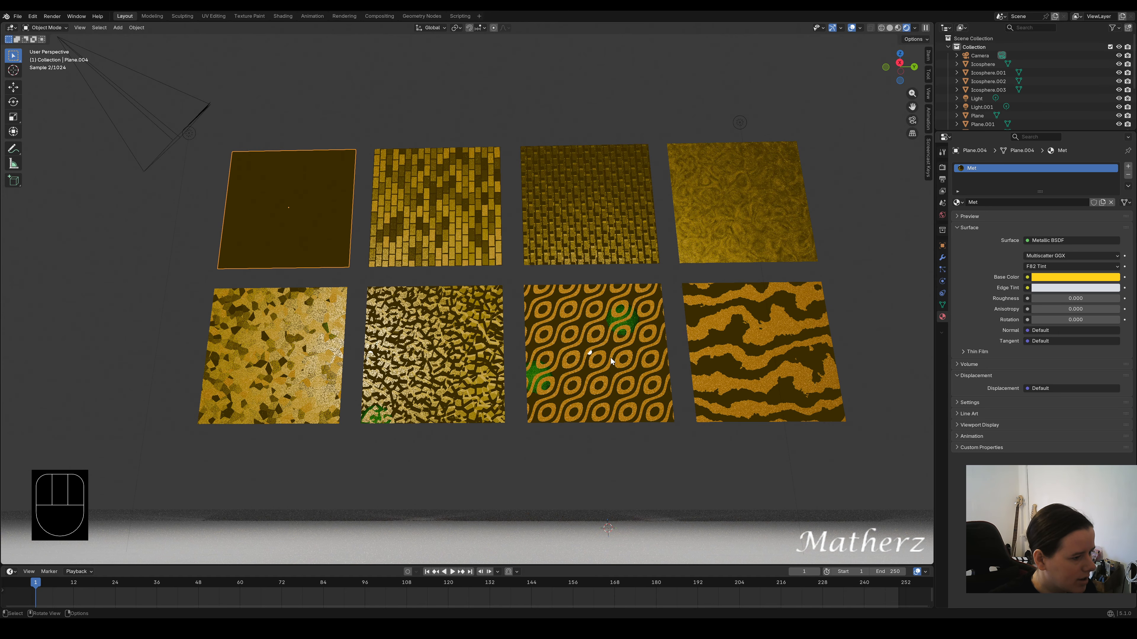
{"action": "middle_click_drag", "start_coordinate": [676, 222], "coordinate": [705, 248]}
{"action": "scroll", "coordinate": [705, 248], "scroll_direction": "down", "scroll_amount": 5}
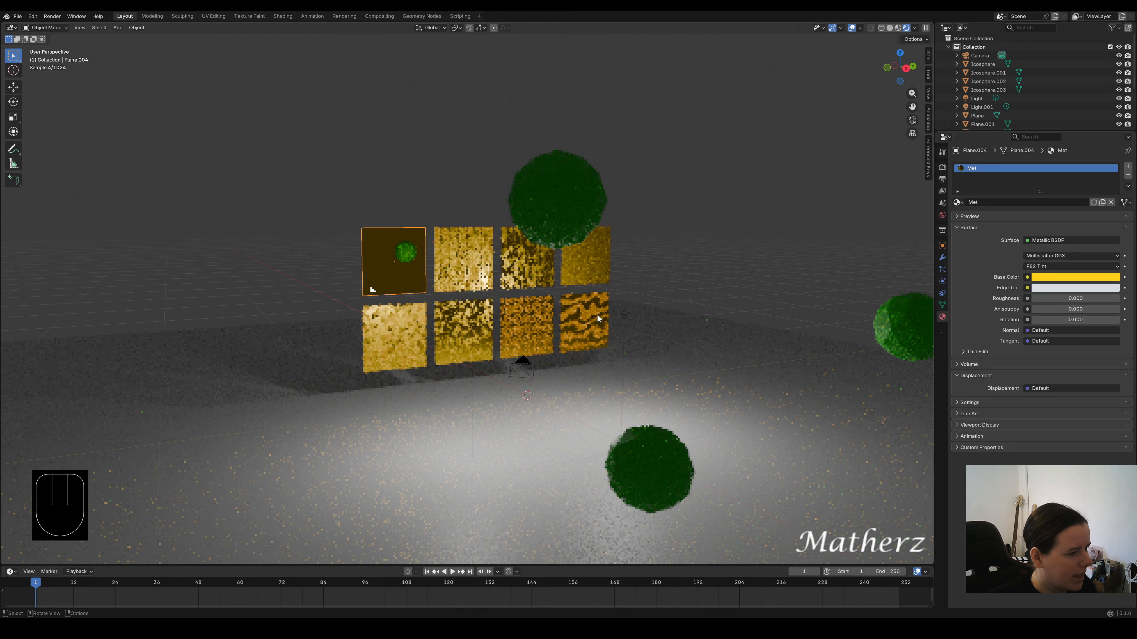
{"action": "scroll", "coordinate": [593, 319], "scroll_direction": "up", "scroll_amount": 4}
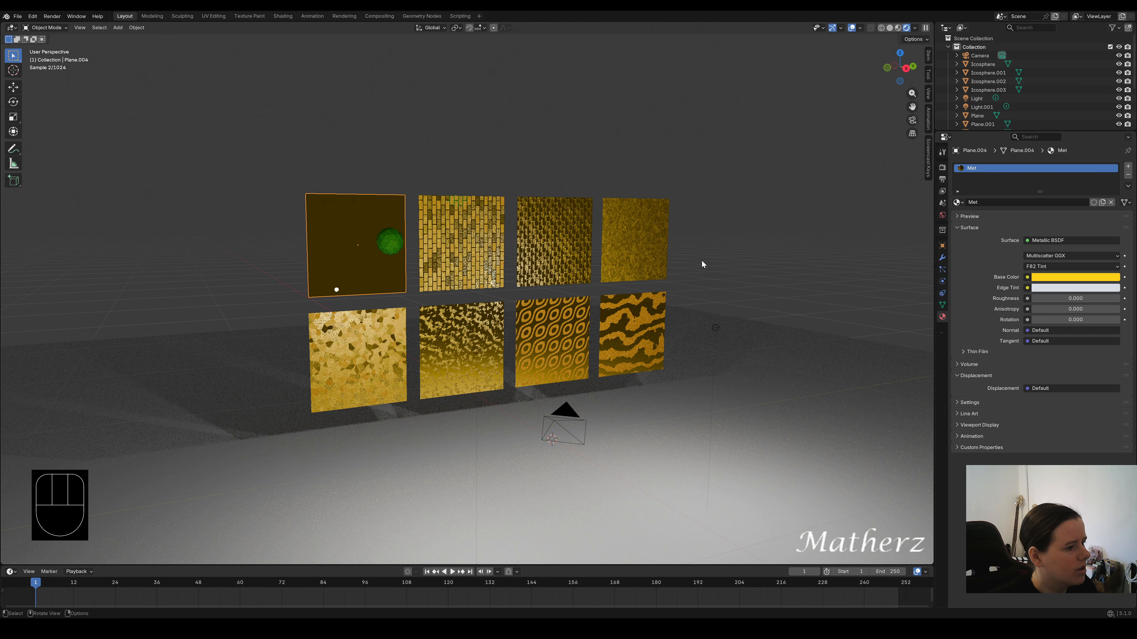
{"action": "left_click", "coordinate": [724, 248]}
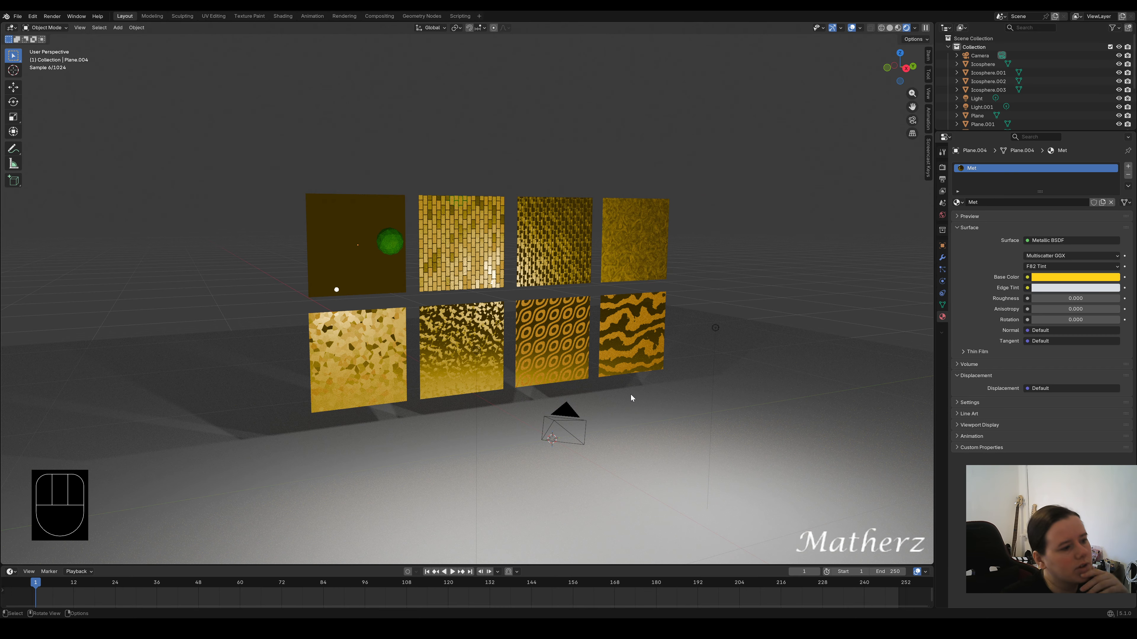